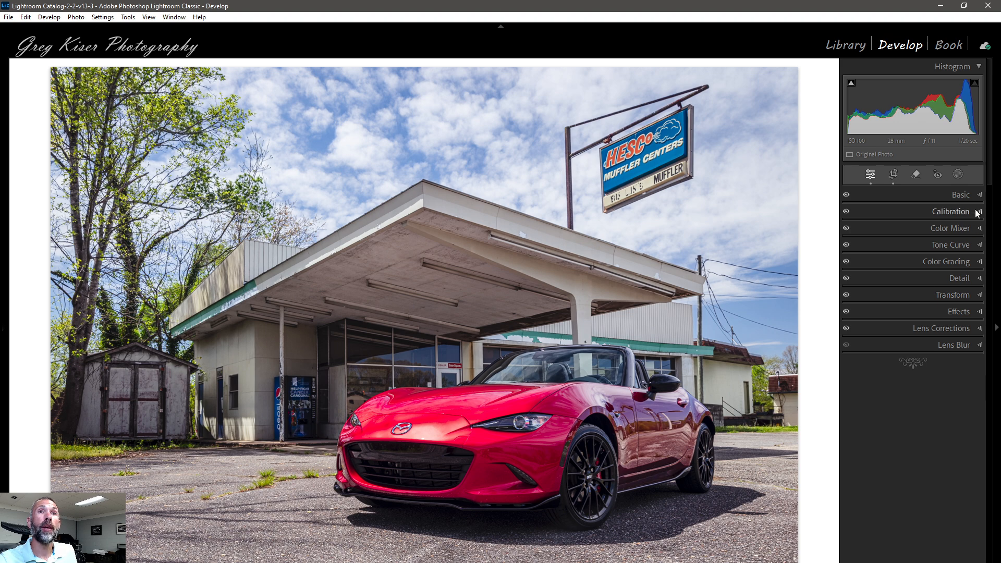
# Create an object mask of the red car using a rectangular selection around the whole vehicle.
pyautogui.click(960, 175)
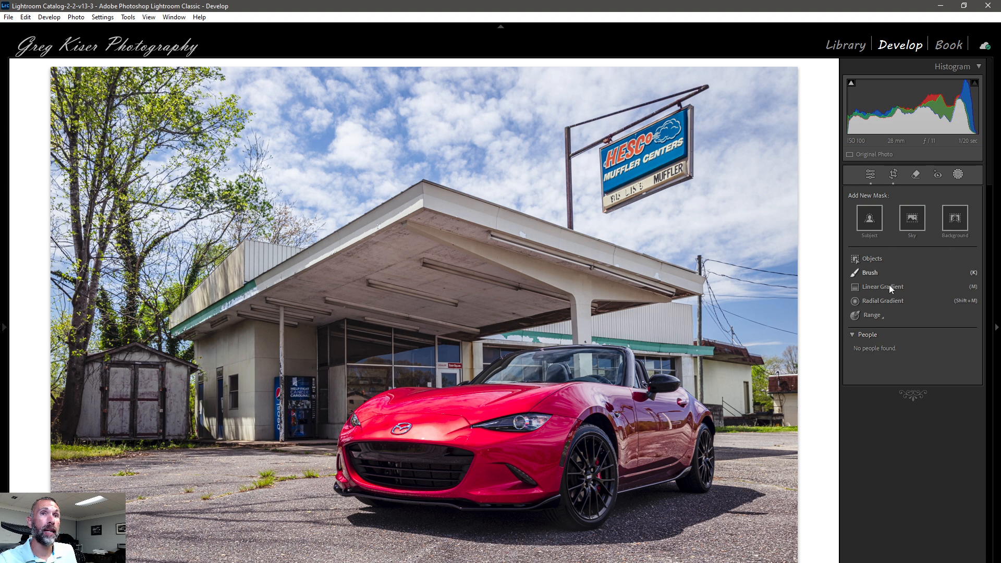
pyautogui.click(876, 259)
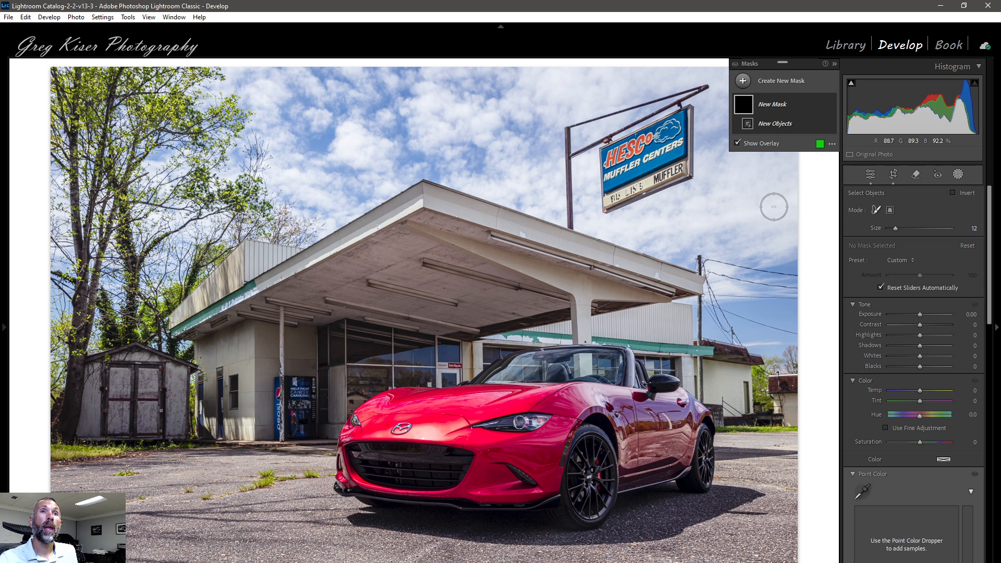
pyautogui.click(891, 210)
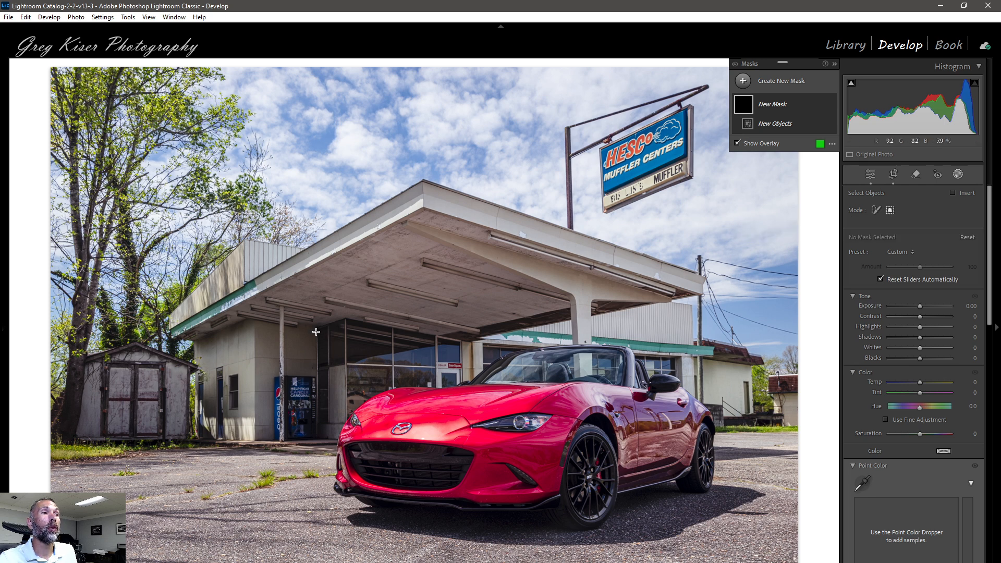
pyautogui.moveTo(315, 332); pyautogui.dragTo(780, 548)
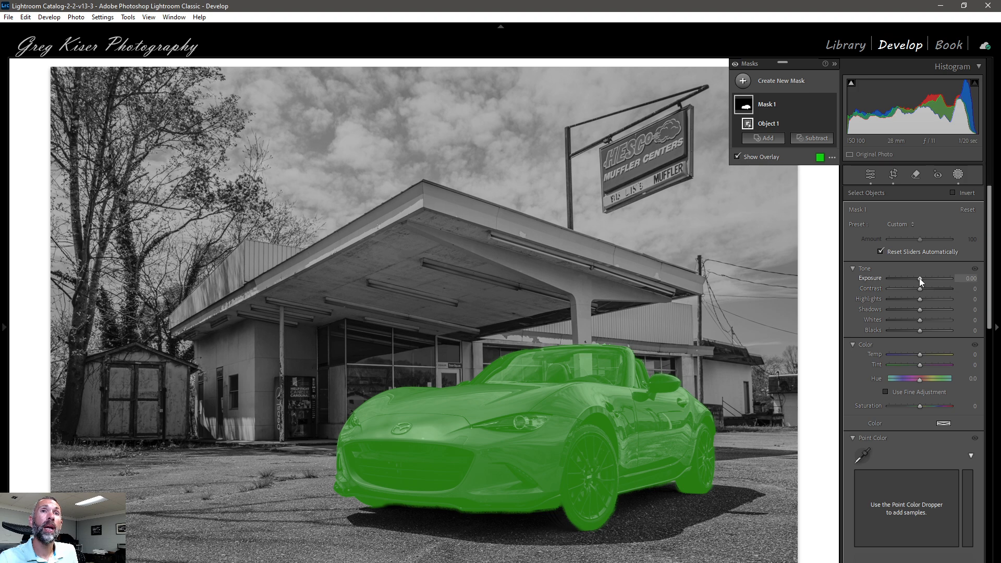
# Try an Exposure of 0.14 on the car mask, reset it, and show the mask overlay.
pyautogui.moveTo(919, 277); pyautogui.dragTo(921, 276)
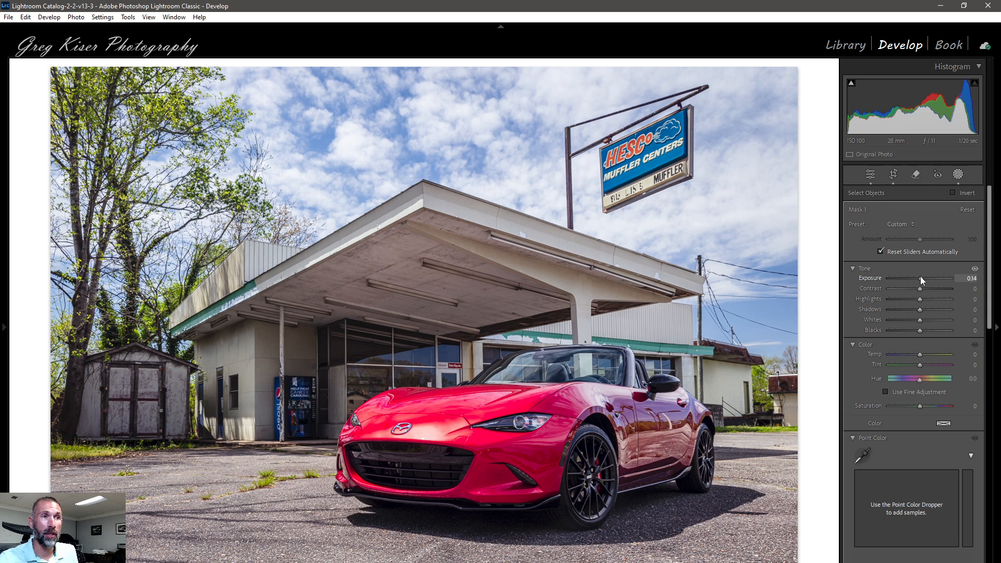
pyautogui.doubleClick(921, 277)
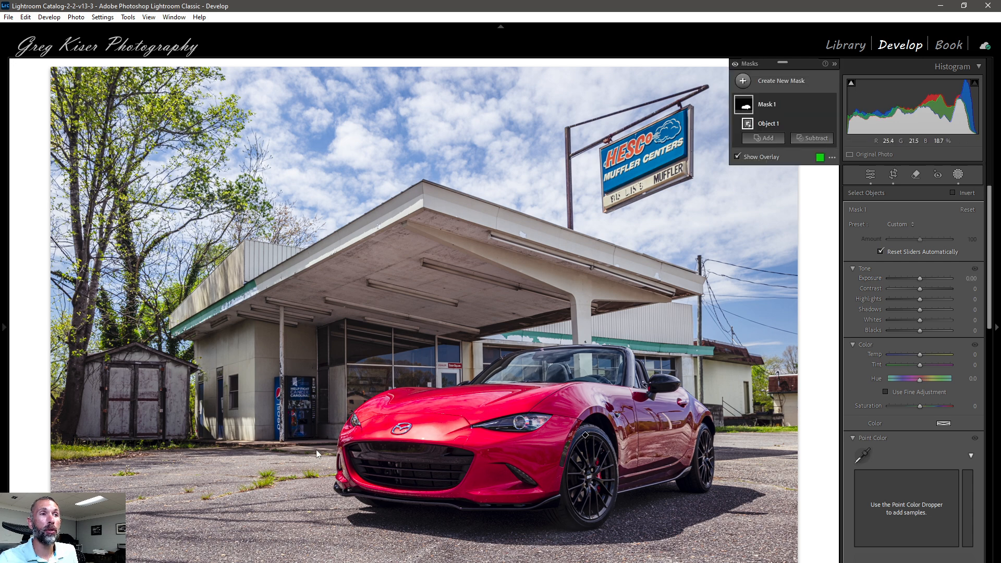
pyautogui.press('o')
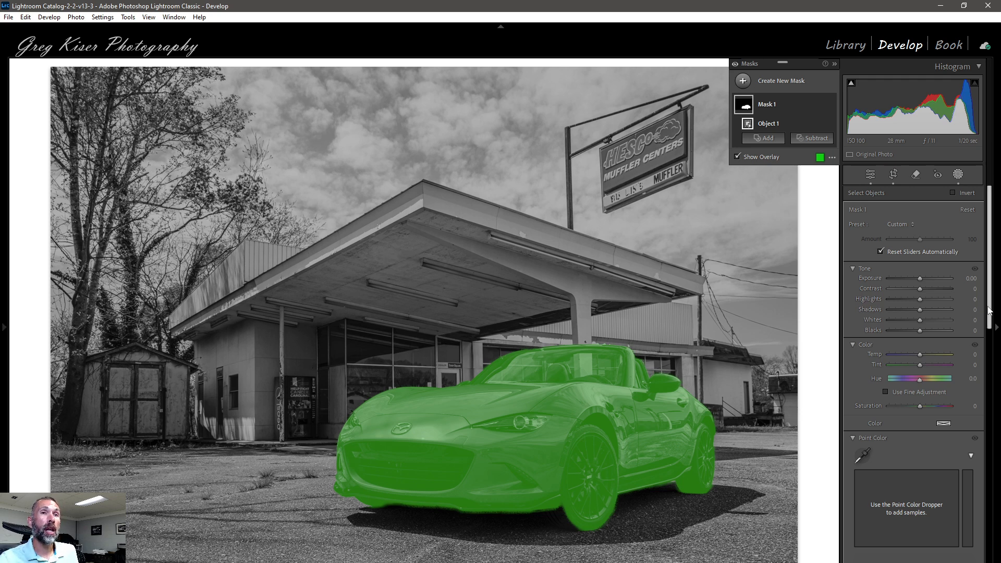
# Set the car mask's Shadows to 15 and Clarity to 7.
pyautogui.moveTo(921, 310); pyautogui.dragTo(925, 307)
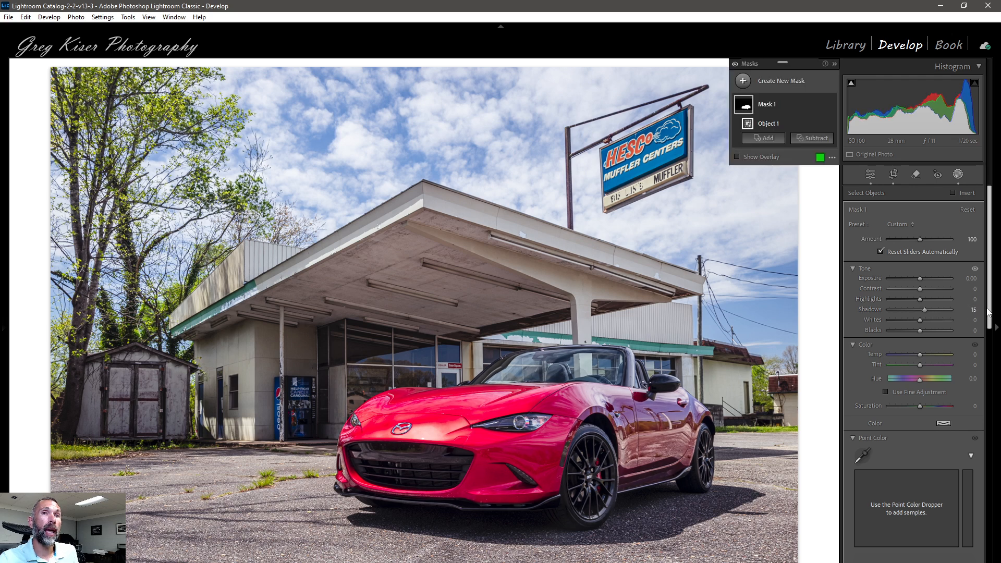
pyautogui.moveTo(989, 312); pyautogui.dragTo(993, 451)
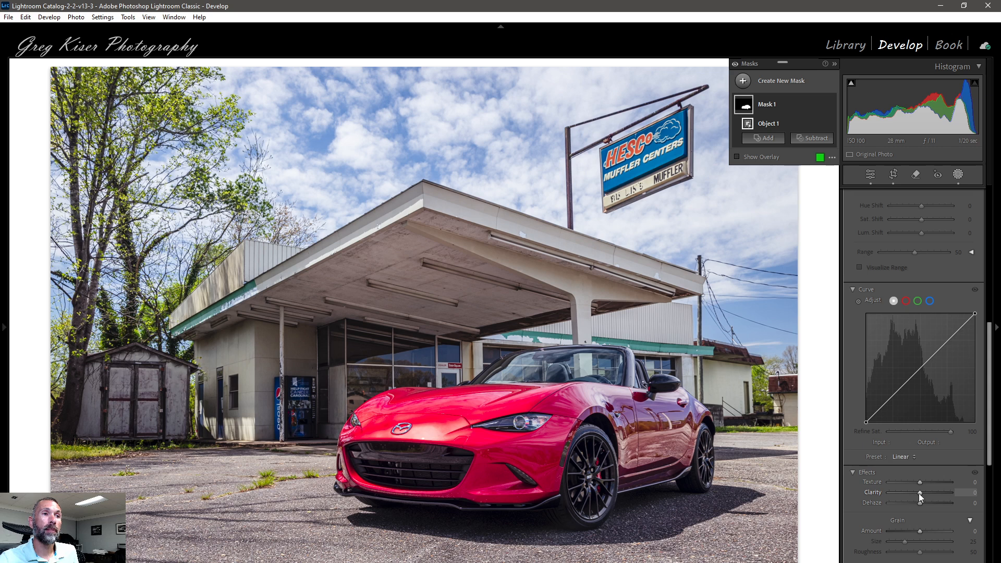
pyautogui.moveTo(919, 493); pyautogui.dragTo(920, 494)
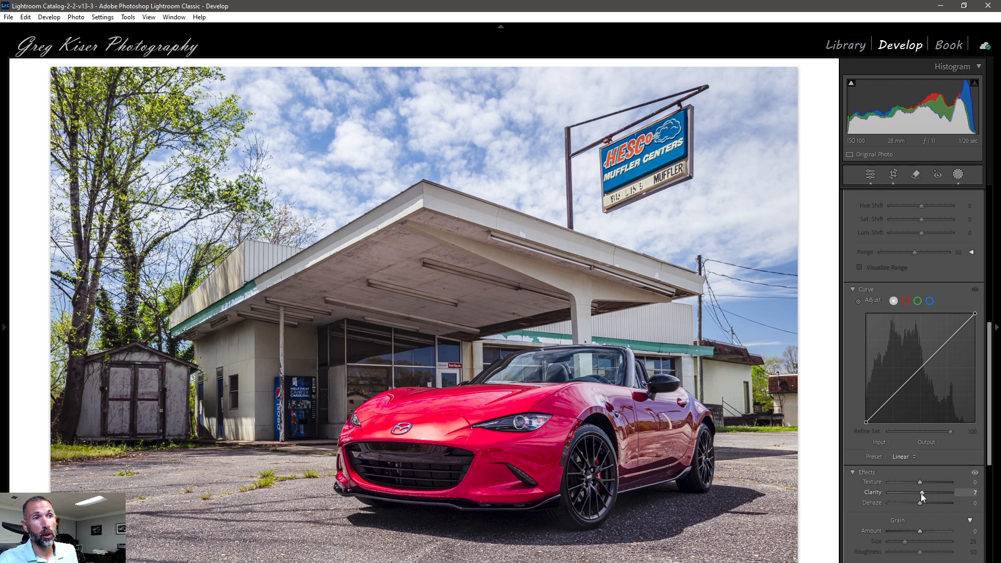
pyautogui.moveTo(921, 493); pyautogui.dragTo(921, 494)
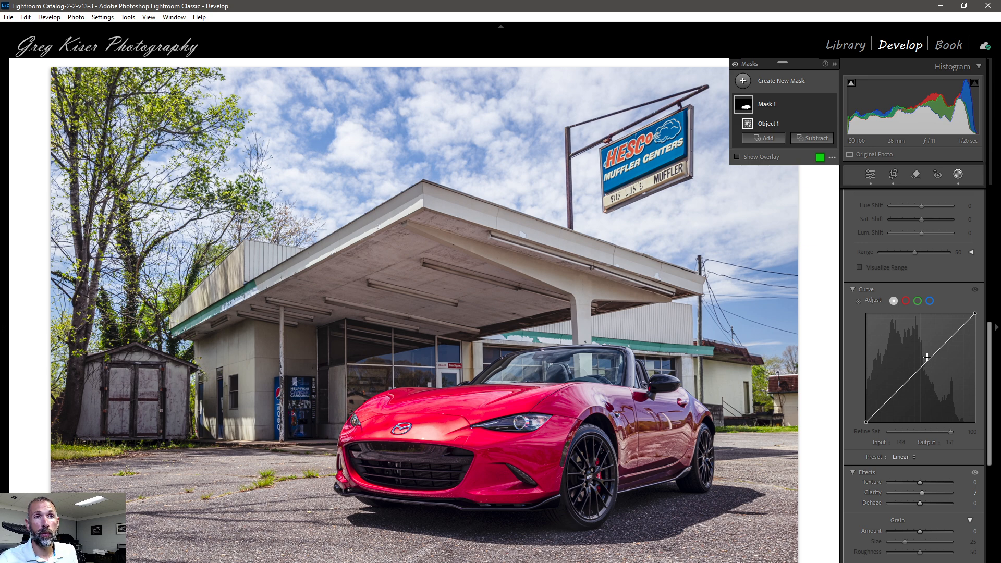
# Try lowering the midpoint of the car mask's red tone curve, remove that point, and return to the overall RGB curve.
pyautogui.click(906, 301)
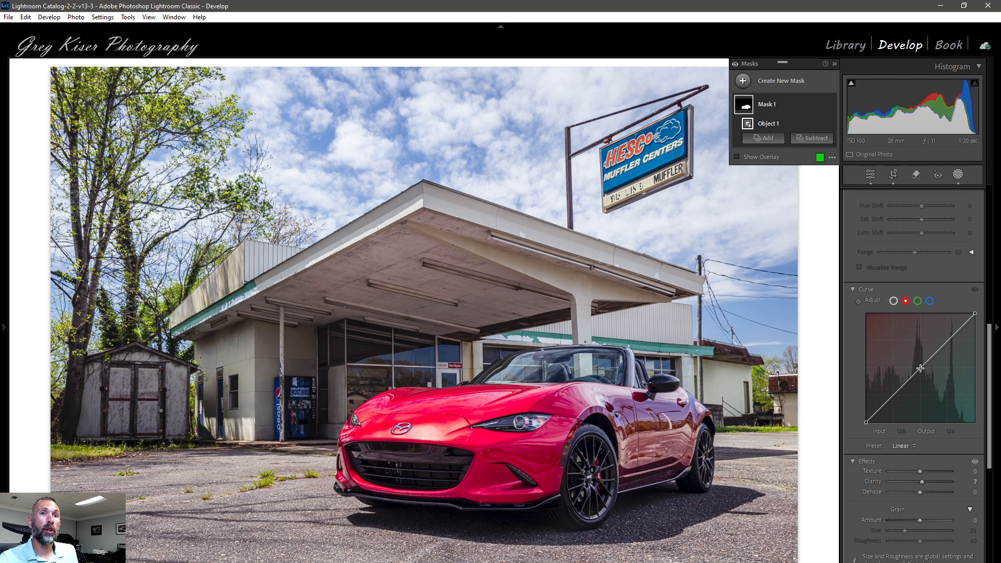
pyautogui.moveTo(920, 368); pyautogui.dragTo(922, 372)
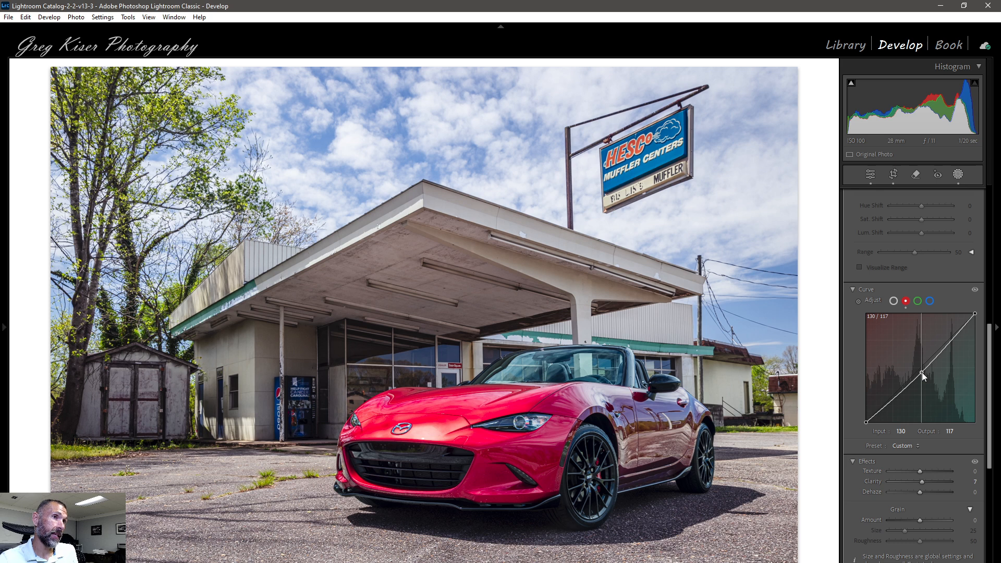
pyautogui.moveTo(922, 373); pyautogui.dragTo(921, 370)
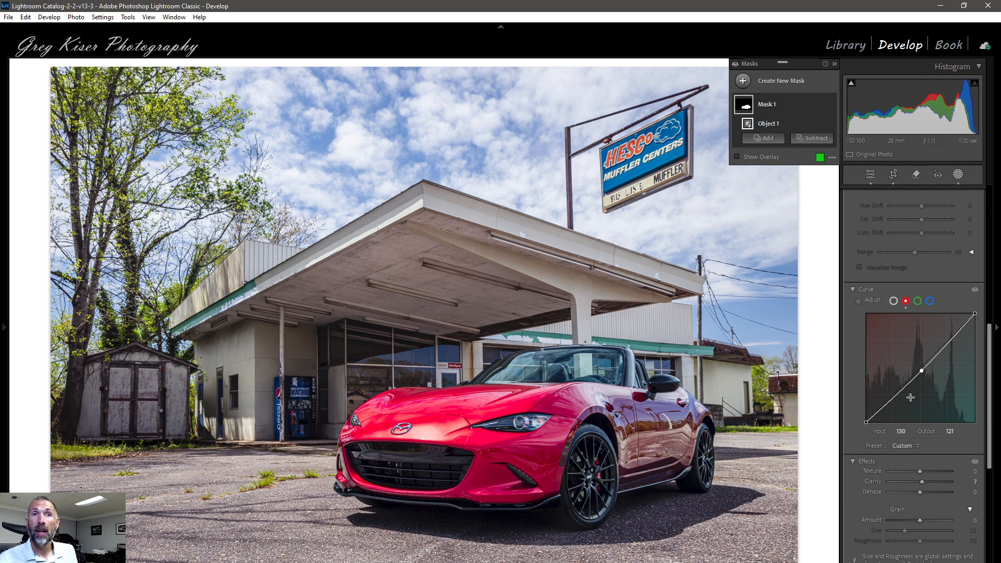
pyautogui.doubleClick(922, 372)
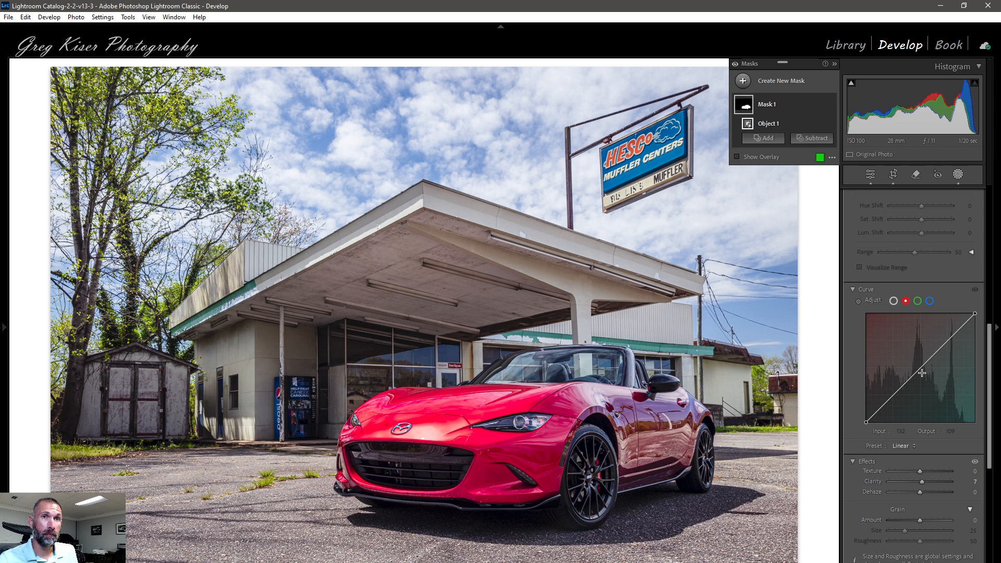
pyautogui.click(894, 300)
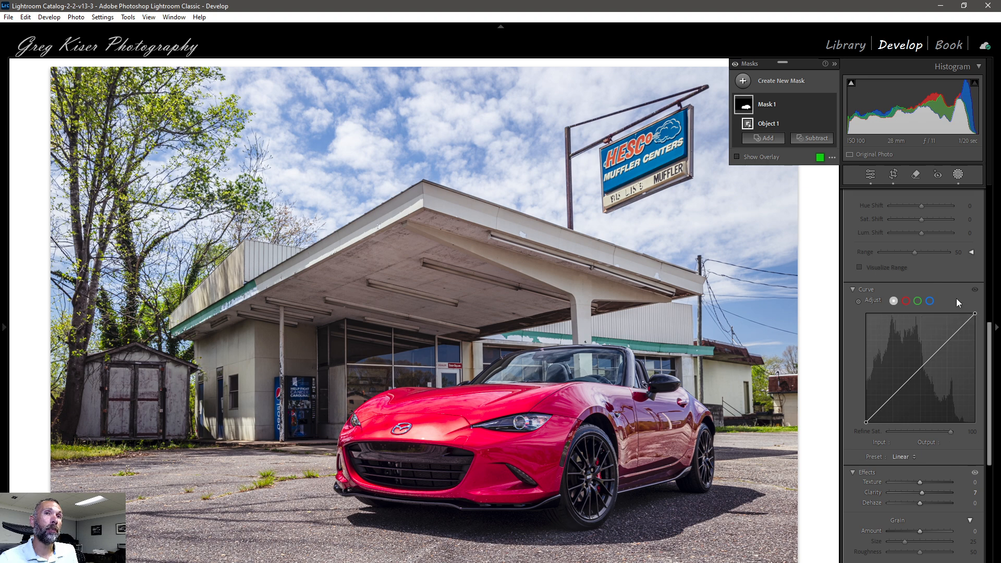
# Test the car mask's Saturation as high as 83 and settle it at -10.
pyautogui.scroll(3, 956, 298)
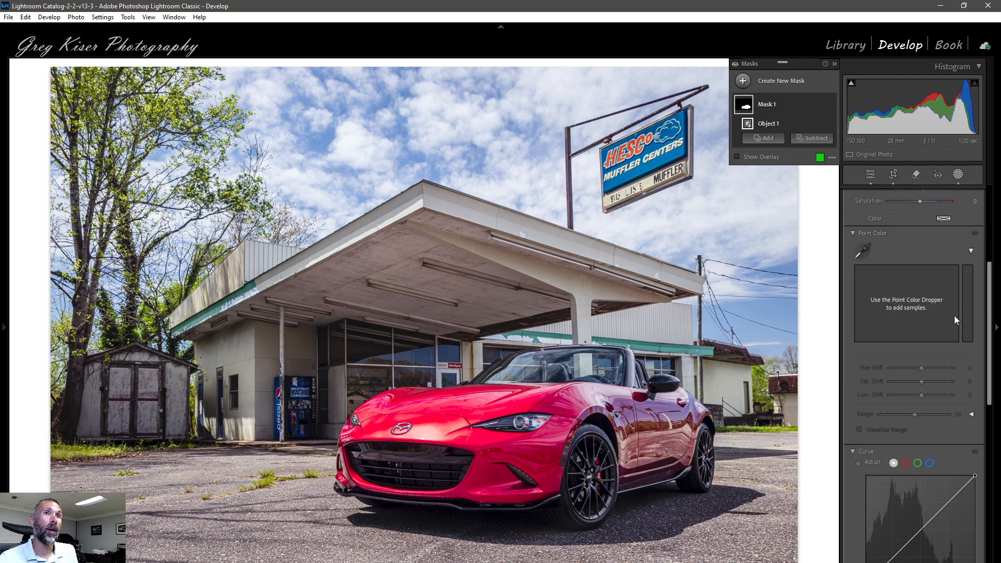
pyautogui.scroll(2, 954, 315)
pyautogui.moveTo(920, 283); pyautogui.dragTo(921, 283)
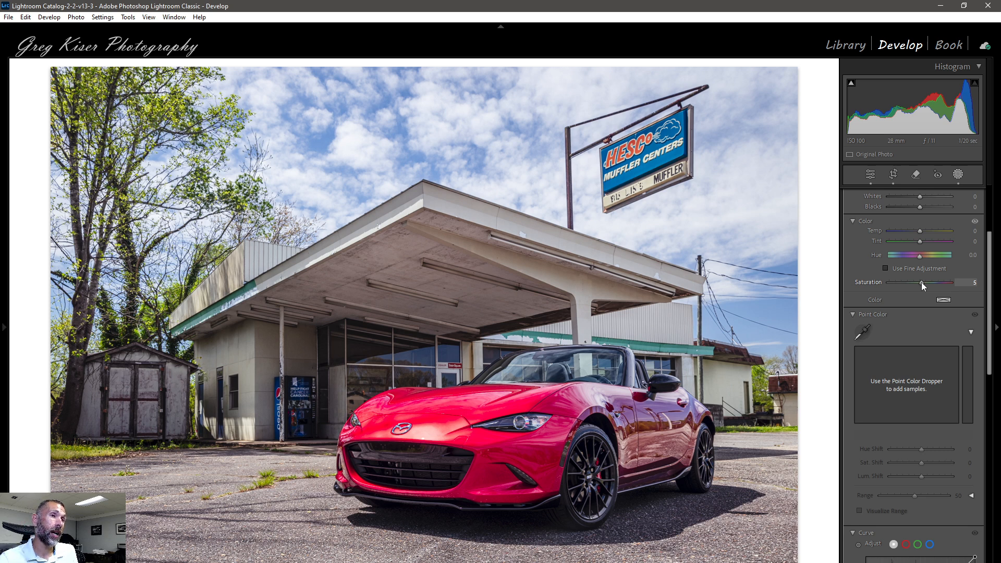
pyautogui.moveTo(921, 282); pyautogui.dragTo(946, 282)
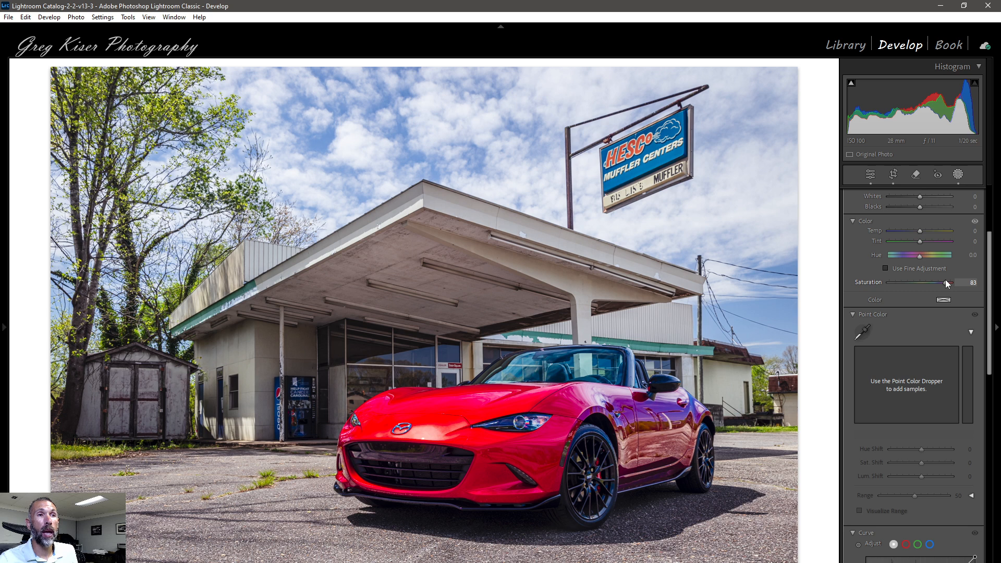
pyautogui.moveTo(947, 282); pyautogui.dragTo(924, 283)
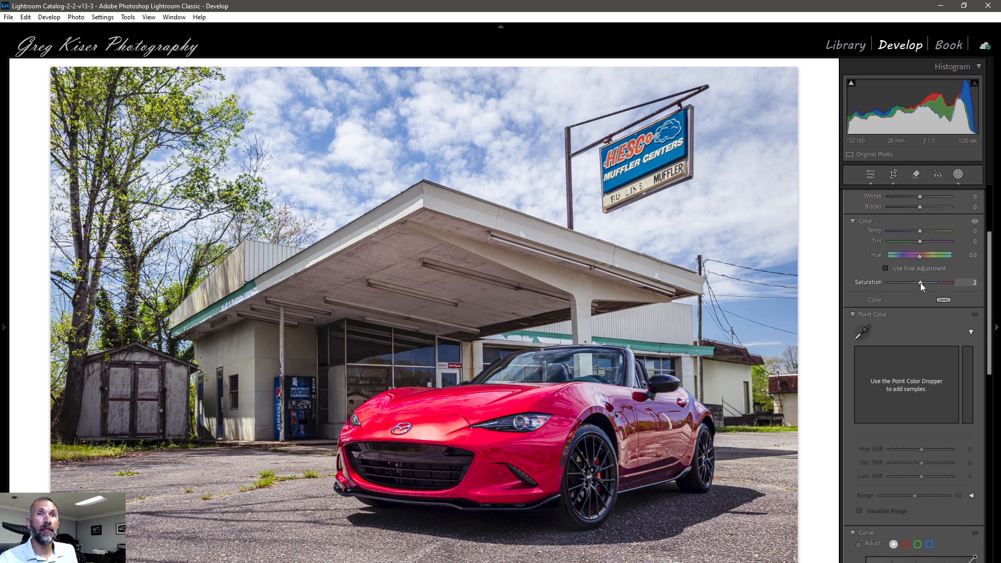
pyautogui.moveTo(920, 283); pyautogui.dragTo(918, 283)
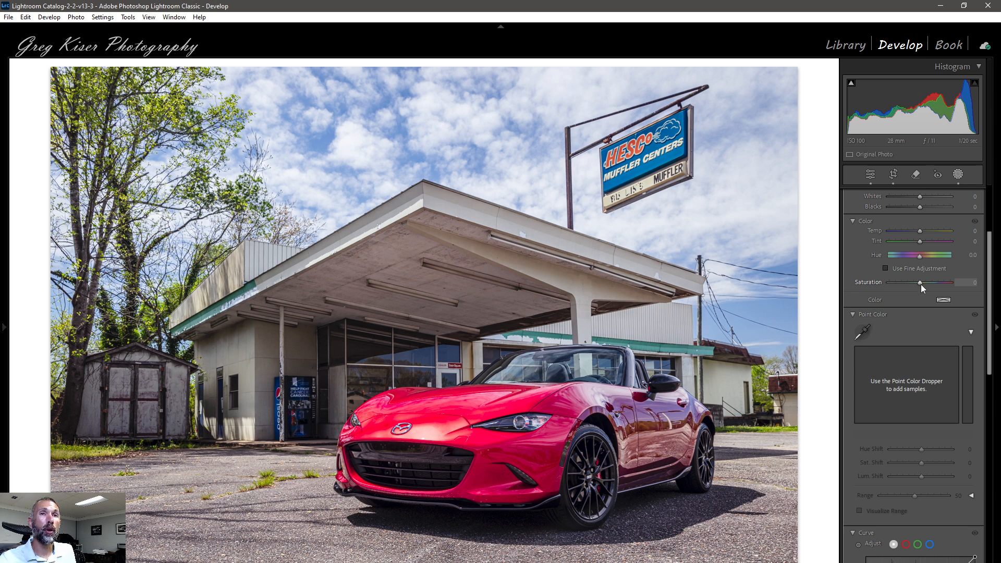
pyautogui.moveTo(921, 282); pyautogui.dragTo(921, 283)
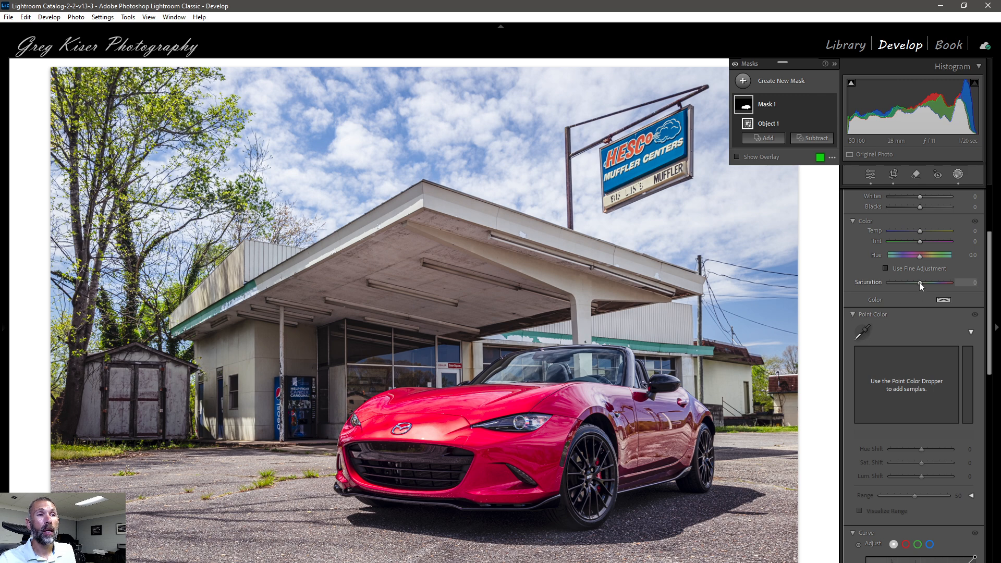
pyautogui.moveTo(919, 282); pyautogui.dragTo(916, 283)
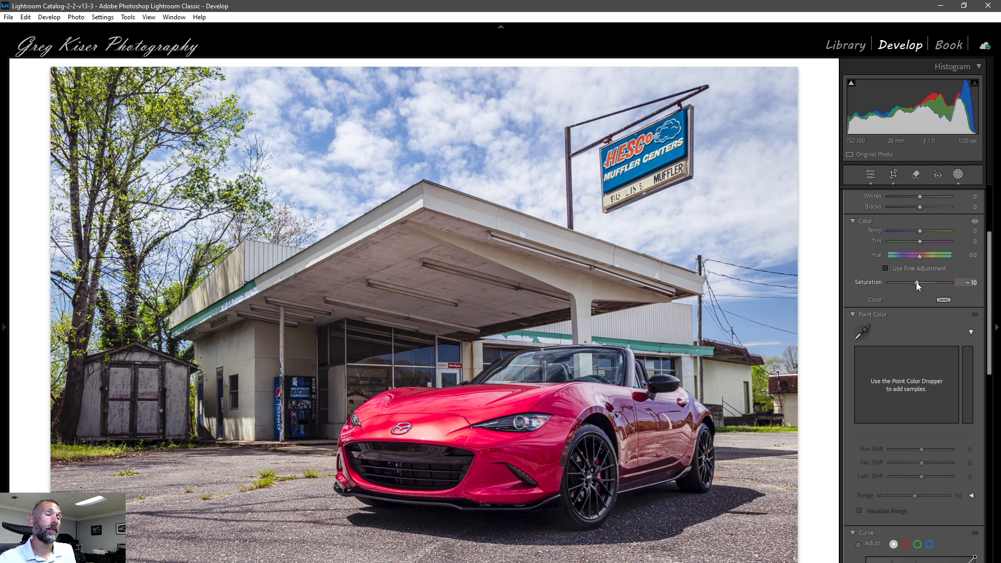
pyautogui.moveTo(916, 283); pyautogui.dragTo(915, 283)
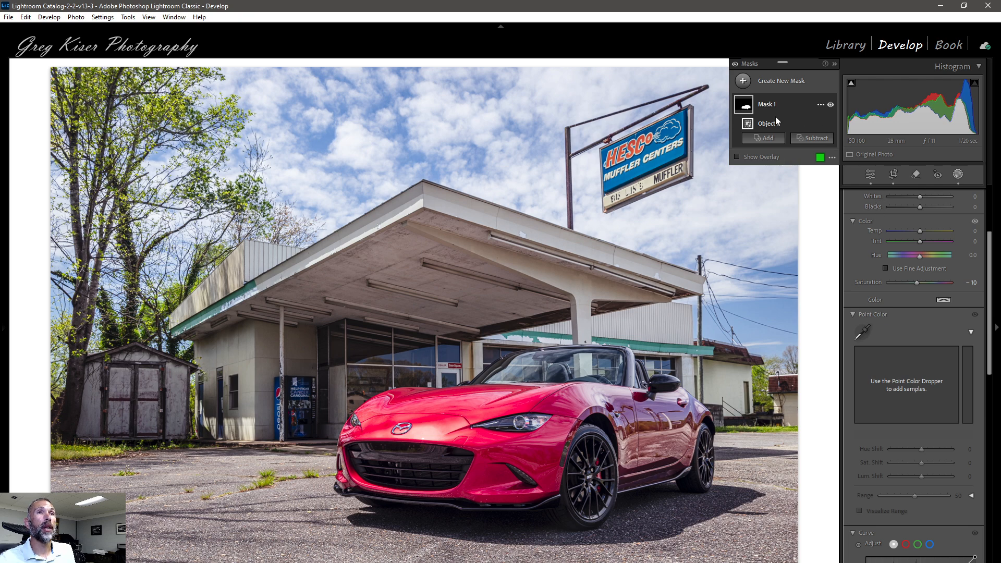
# Rename the car's mask as Car.
pyautogui.moveTo(754, 110)
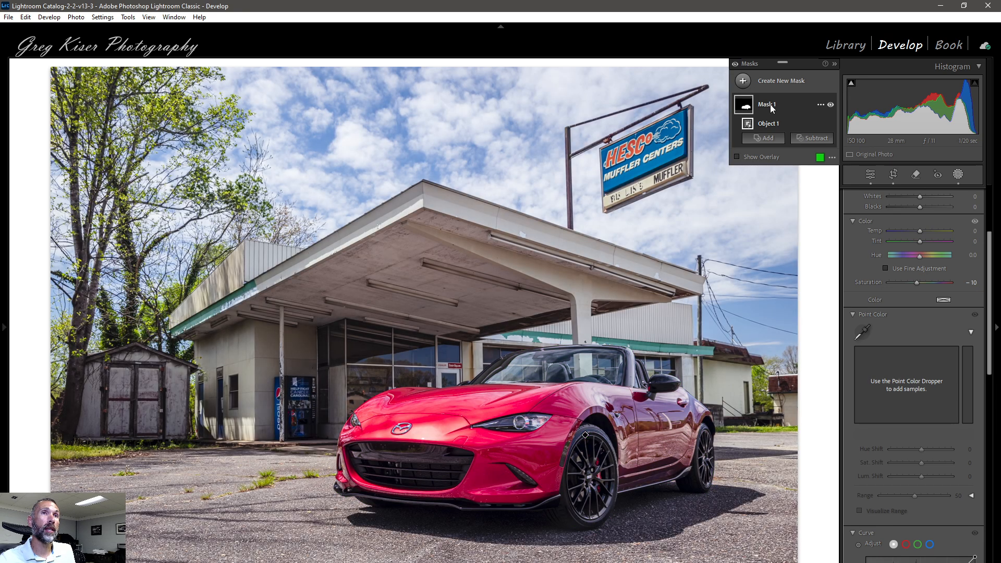
pyautogui.doubleClick(766, 105)
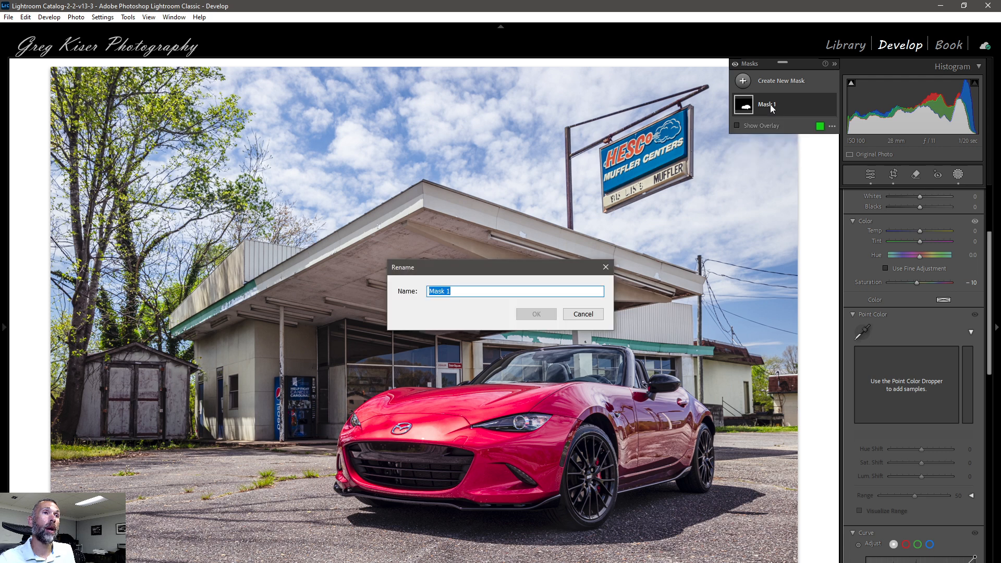
pyautogui.write('Car')
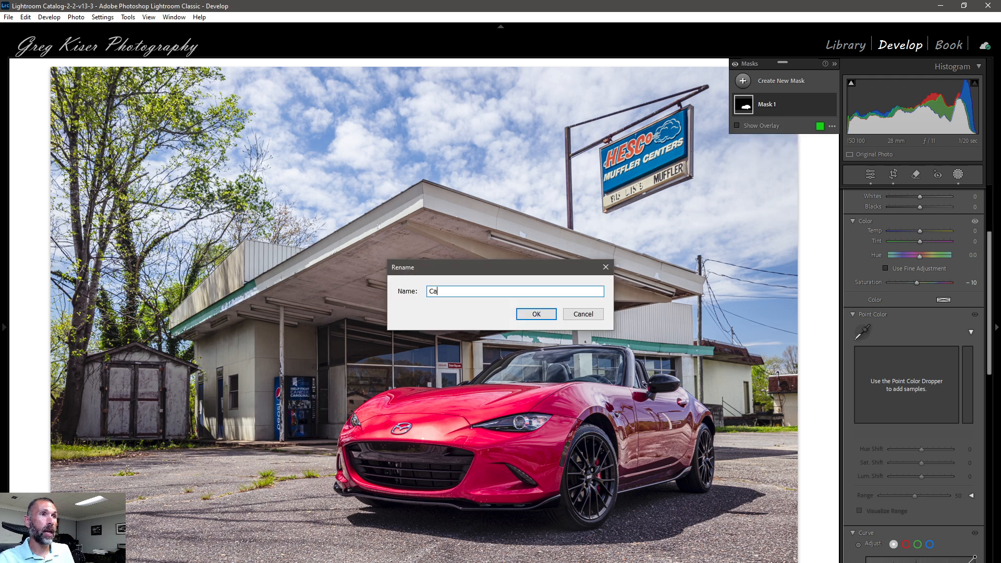
pyautogui.click(536, 314)
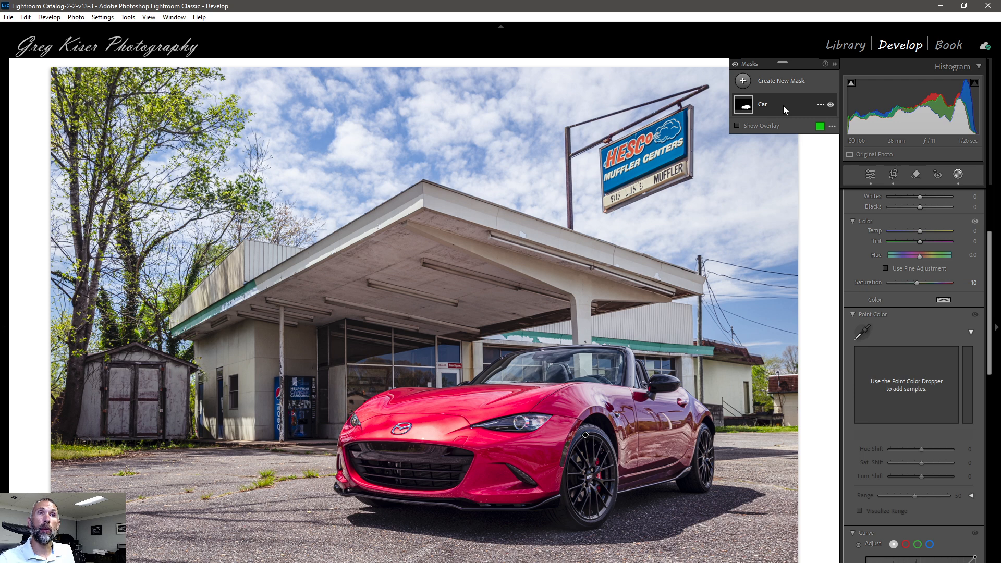
# Create a second object mask by brushing at size 6 over the canopy's support beam and column.
pyautogui.click(785, 82)
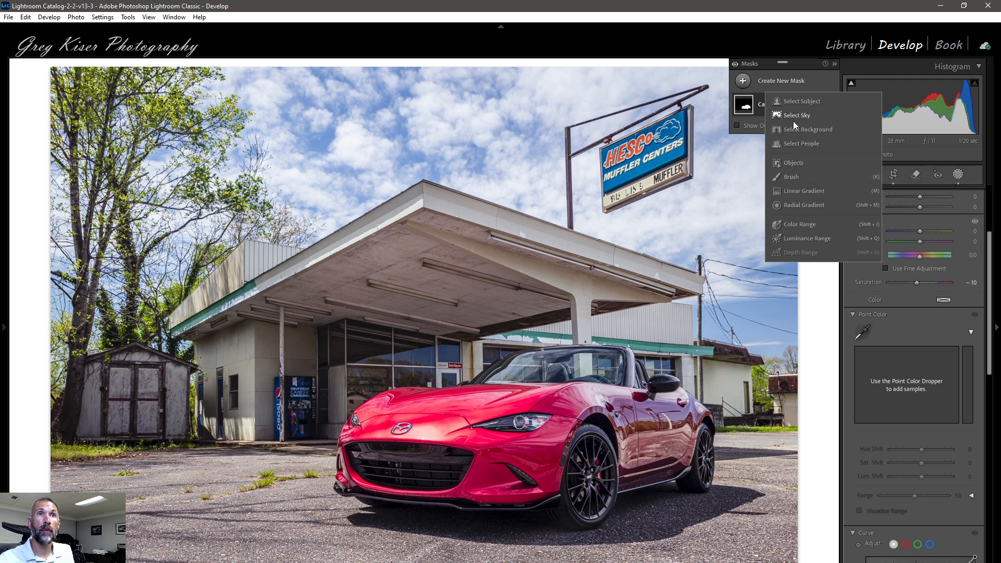
pyautogui.click(793, 164)
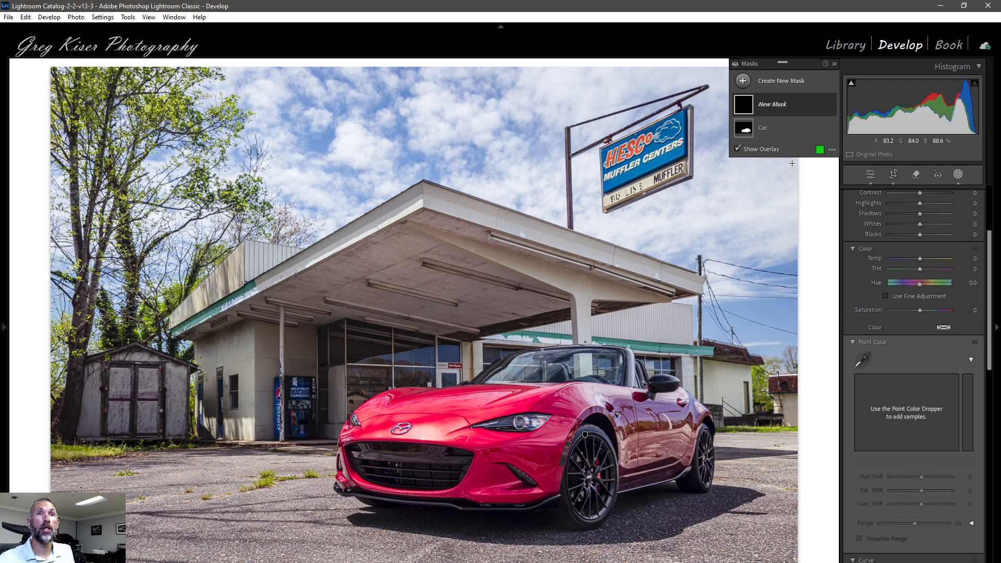
pyautogui.scroll(3, 876, 255)
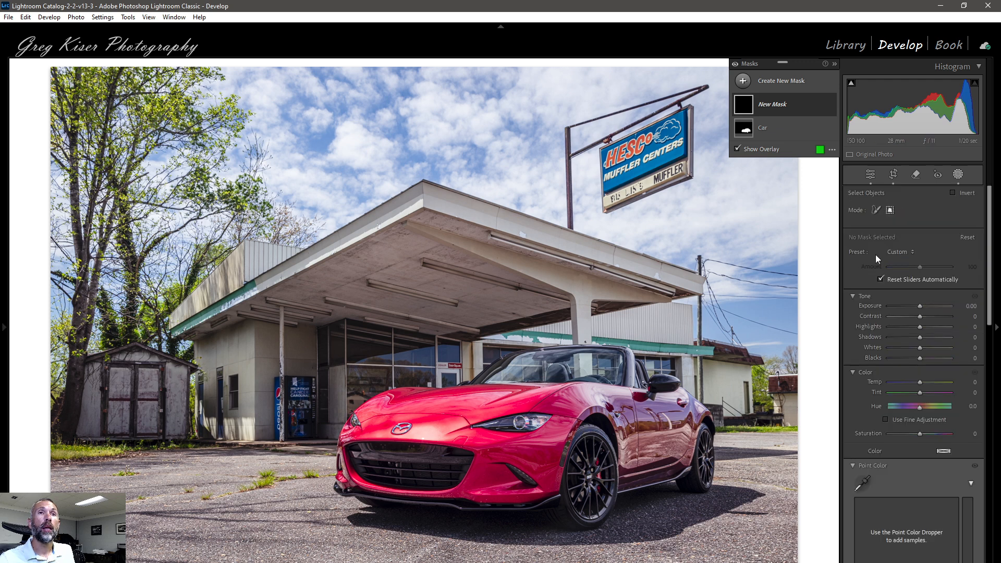
pyautogui.click(875, 211)
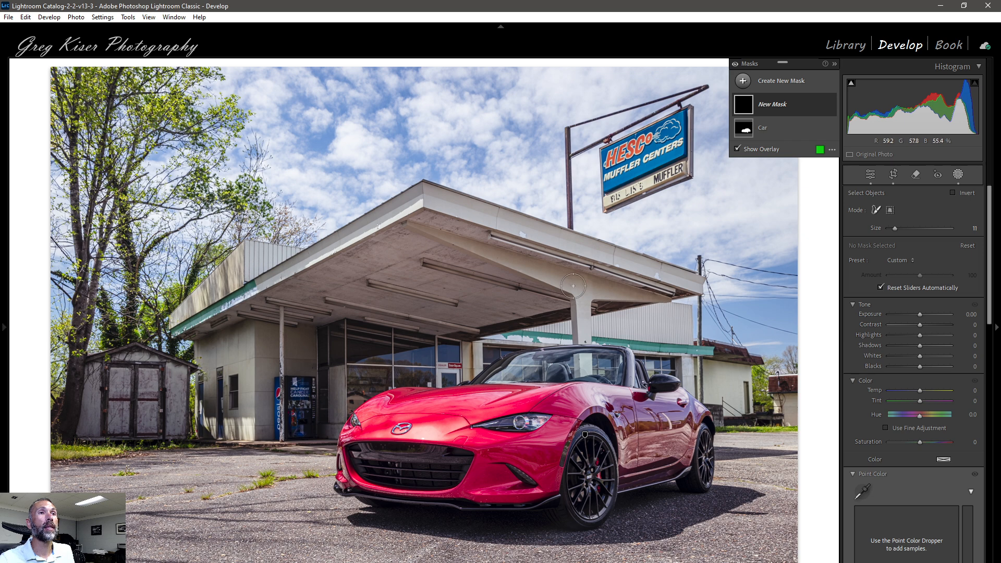
pyautogui.scroll(-1, 573, 285)
pyautogui.scroll(-2, 589, 288)
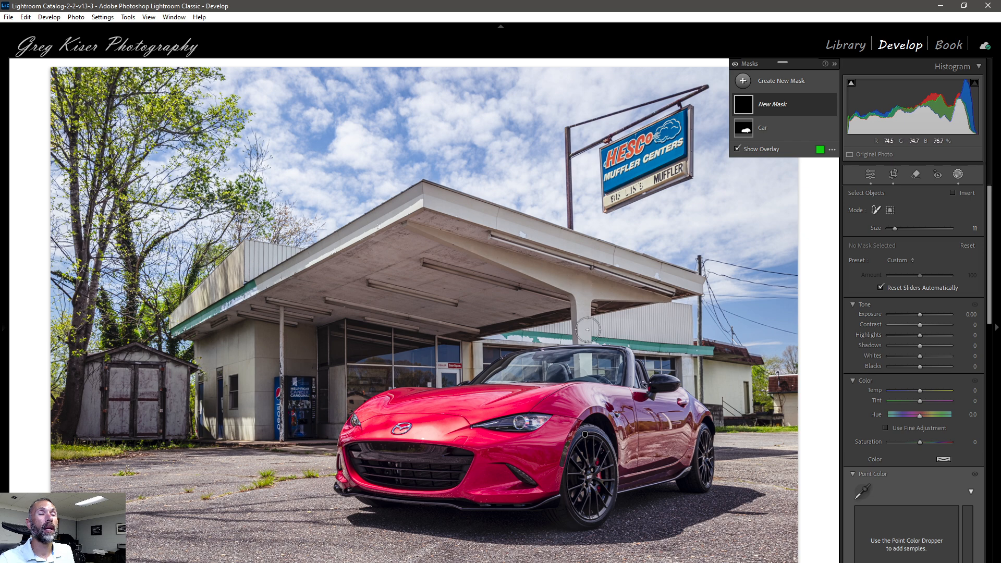
pyautogui.scroll(-2, 583, 292)
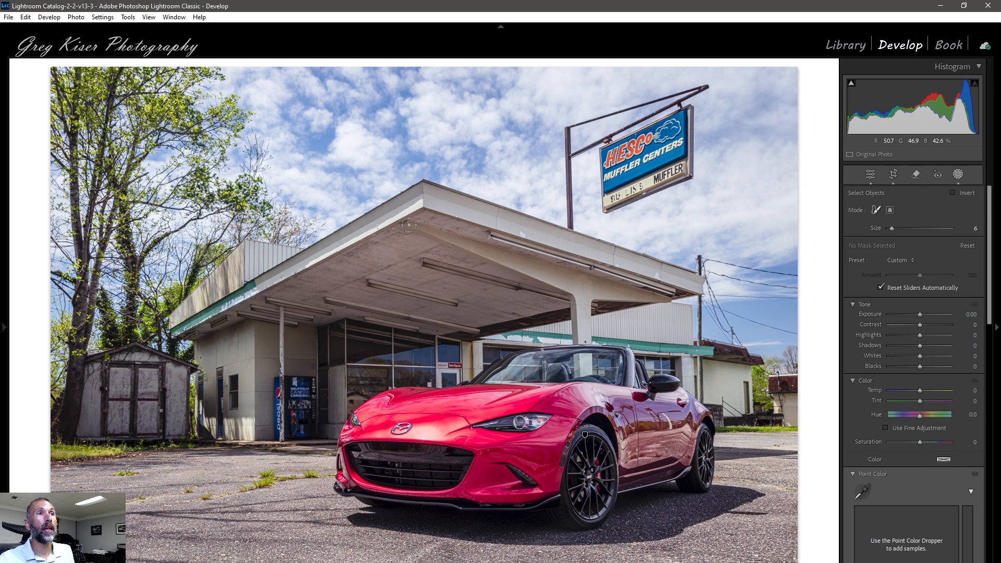
pyautogui.moveTo(409, 225)
pyautogui.mouseDown()
pyautogui.moveTo(668, 299)
pyautogui.moveTo(593, 301)
pyautogui.moveTo(590, 338)
pyautogui.moveTo(577, 340)
pyautogui.moveTo(567, 293)
pyautogui.moveTo(465, 246)
pyautogui.mouseUp()
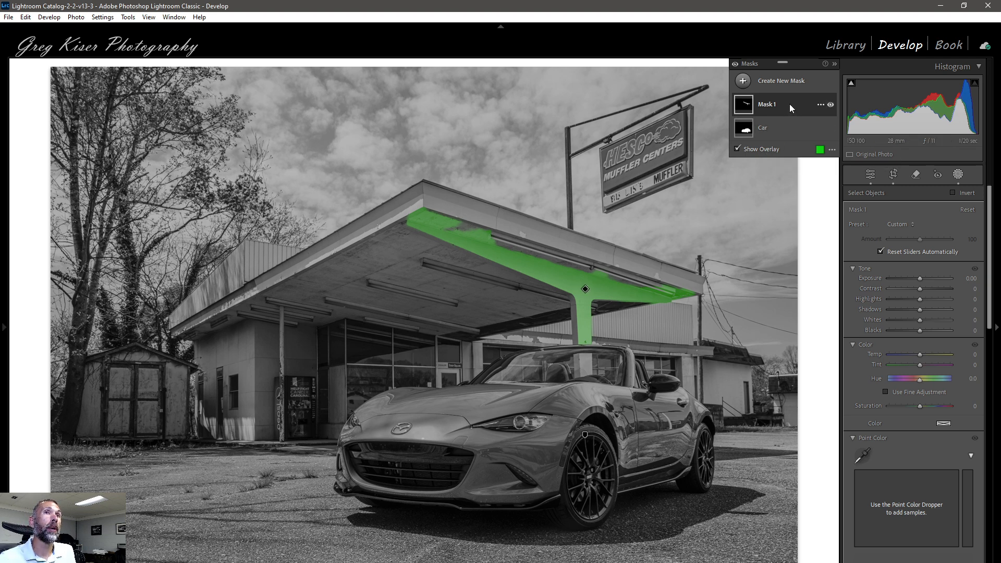
# Subtract the excess above the left part of the canopy's support beam from its mask, using brush B at size 4.
pyautogui.moveTo(790, 104)
pyautogui.click(803, 141)
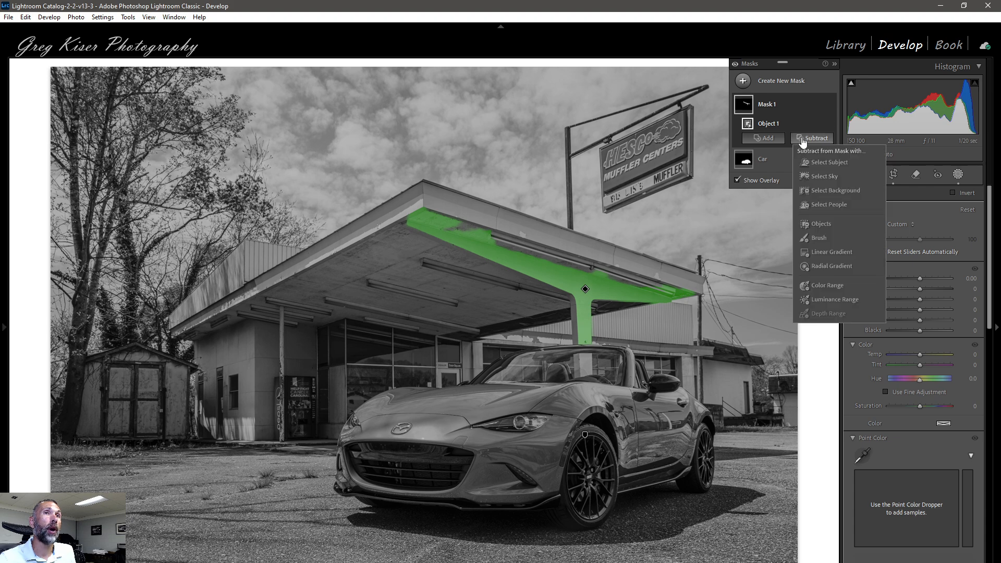
pyautogui.click(816, 237)
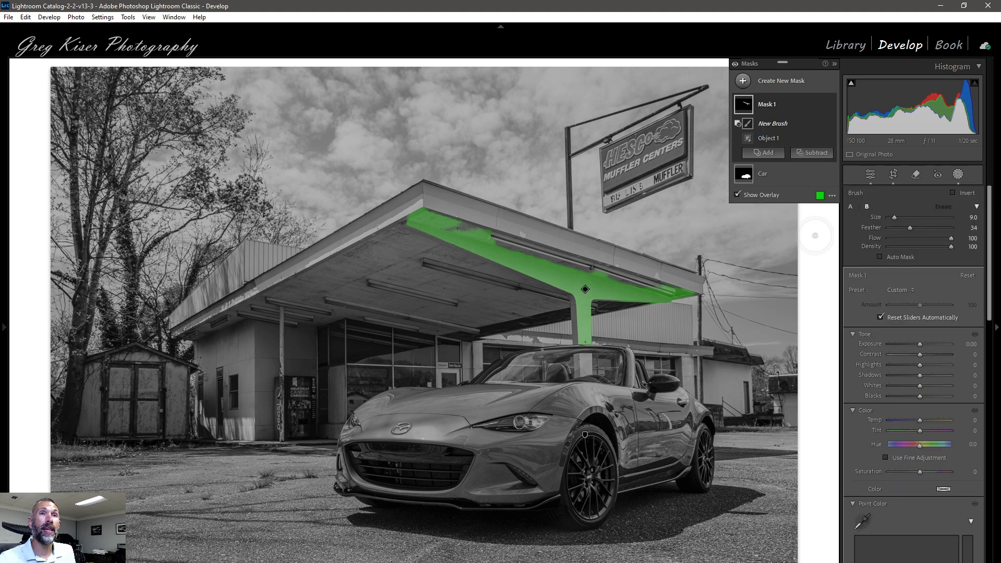
pyautogui.click(850, 206)
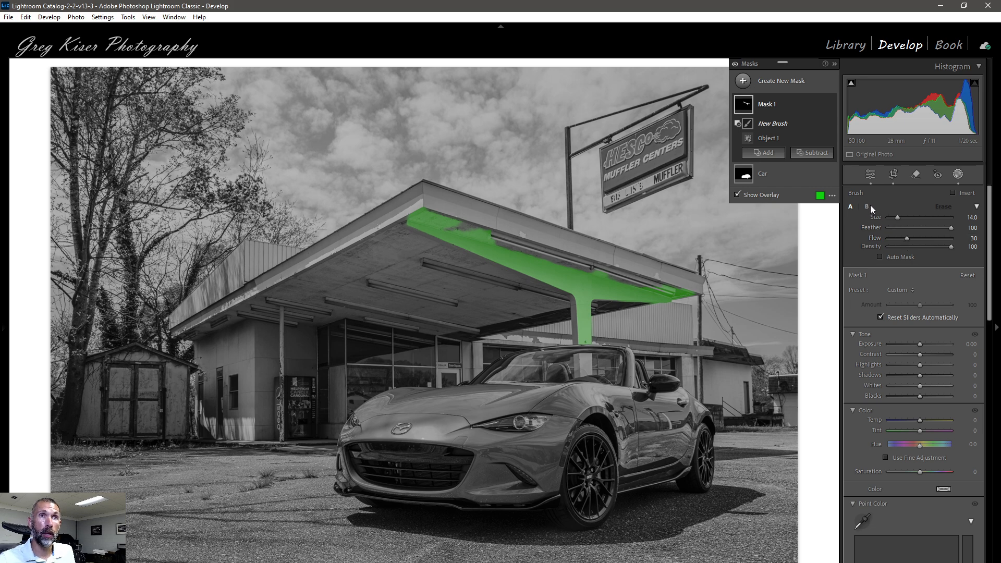
pyautogui.click(867, 206)
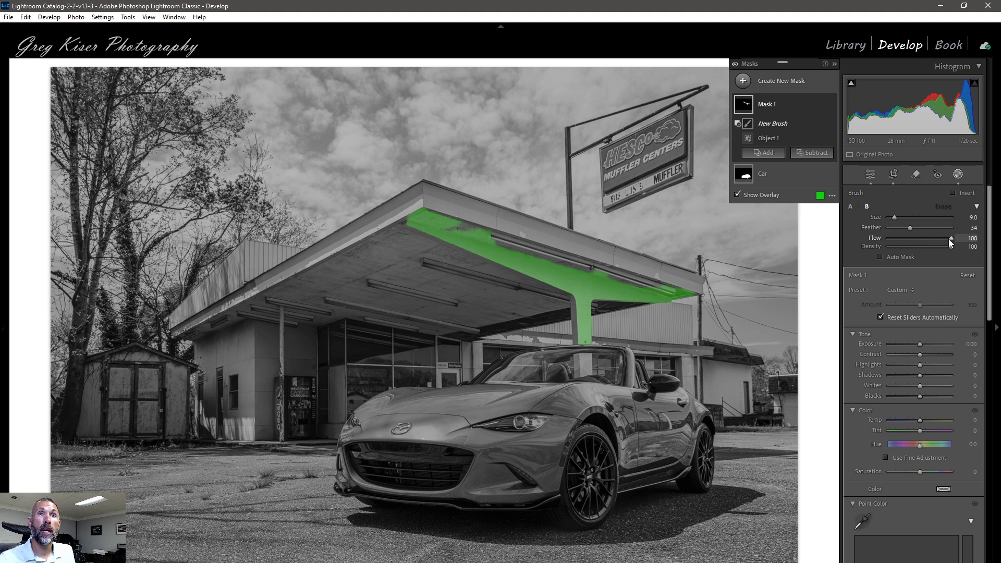
pyautogui.scroll(-4, 503, 223)
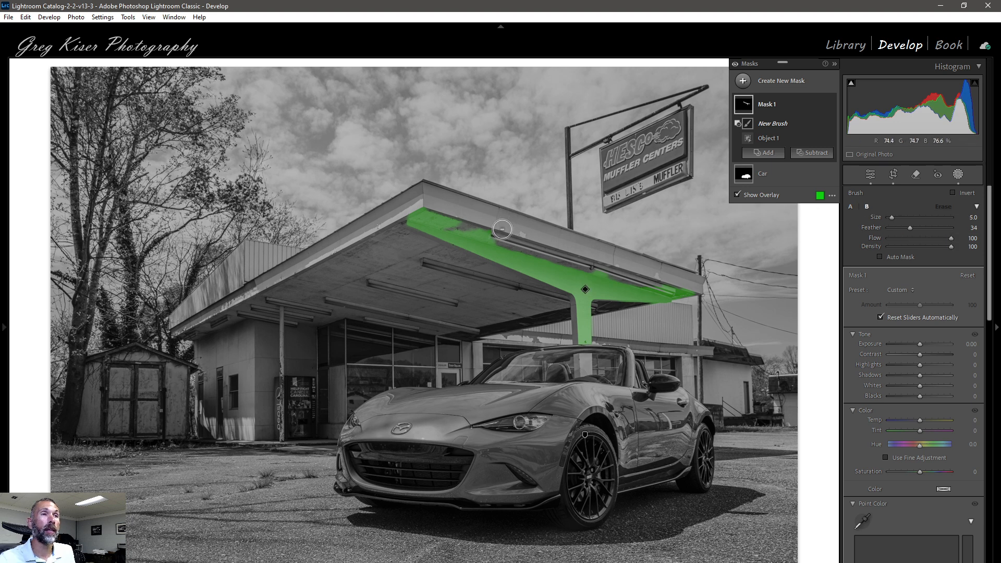
pyautogui.scroll(-1, 500, 232)
pyautogui.moveTo(501, 239)
pyautogui.mouseDown()
pyautogui.moveTo(409, 211)
pyautogui.moveTo(517, 242)
pyautogui.mouseUp()
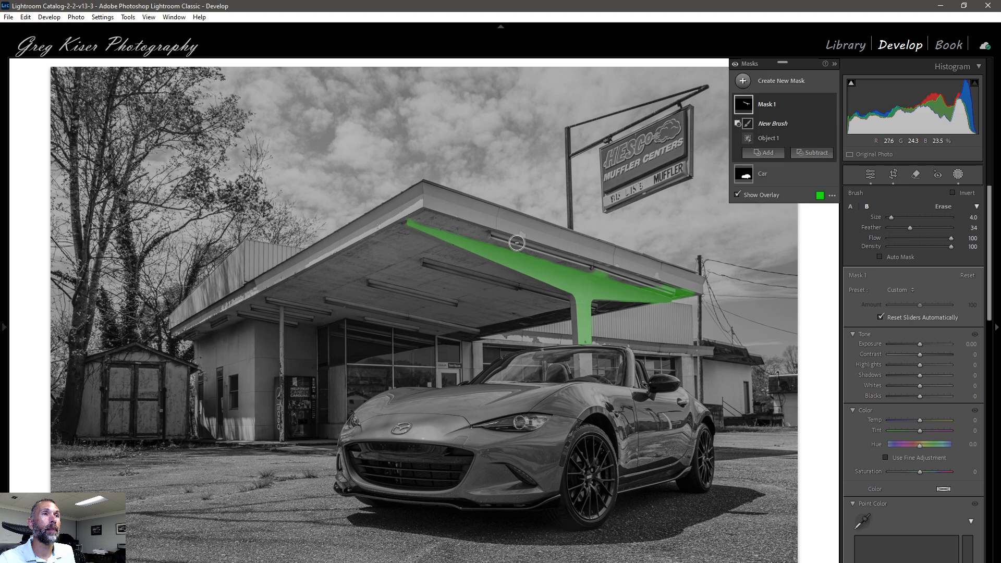
# Turn on Auto Mask and subtract the excess around the light fixture at the beam's right end with the brush at size 2.
pyautogui.click(879, 256)
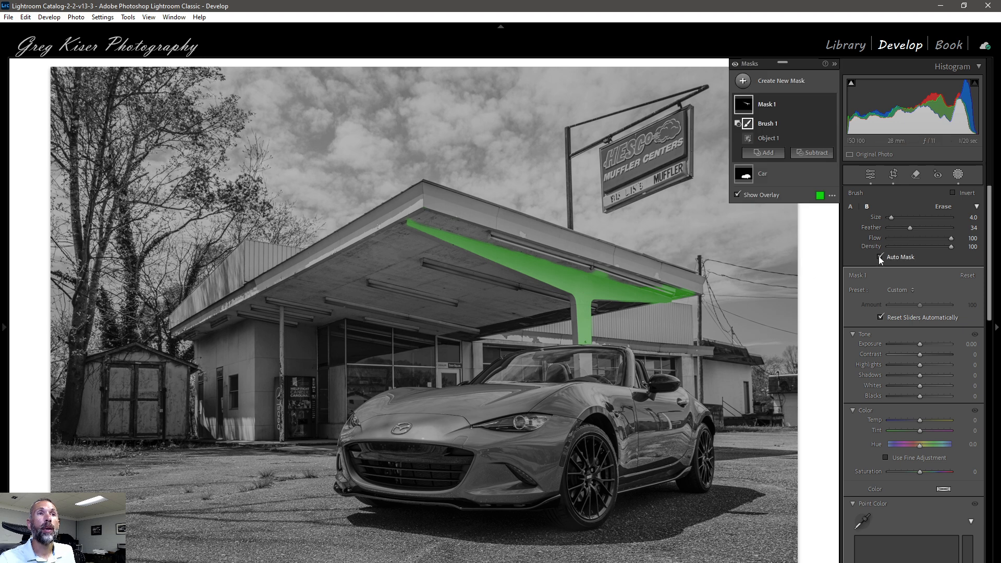
pyautogui.scroll(-2, 595, 268)
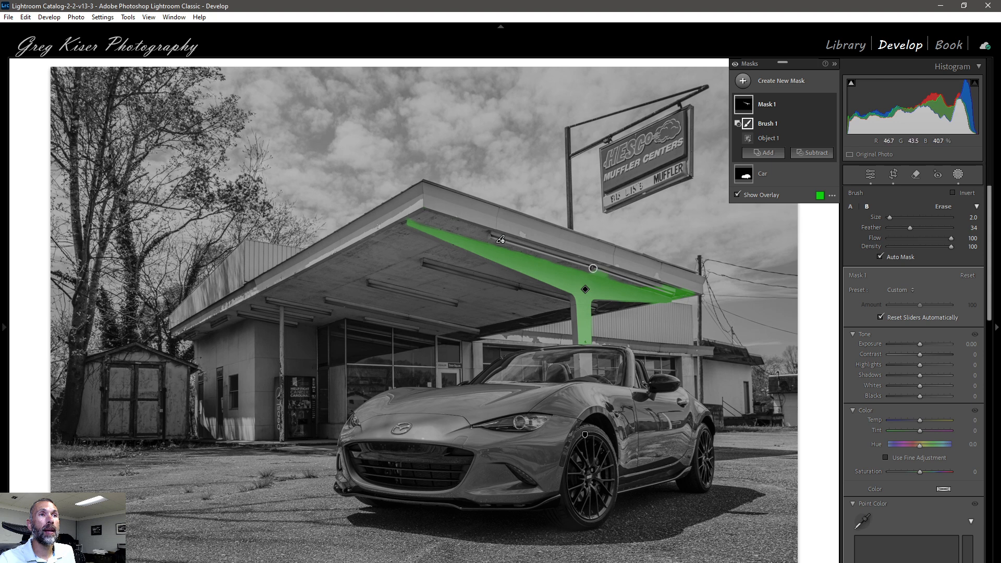
pyautogui.moveTo(593, 268)
pyautogui.mouseDown()
pyautogui.moveTo(690, 292)
pyautogui.moveTo(604, 277)
pyautogui.mouseUp()
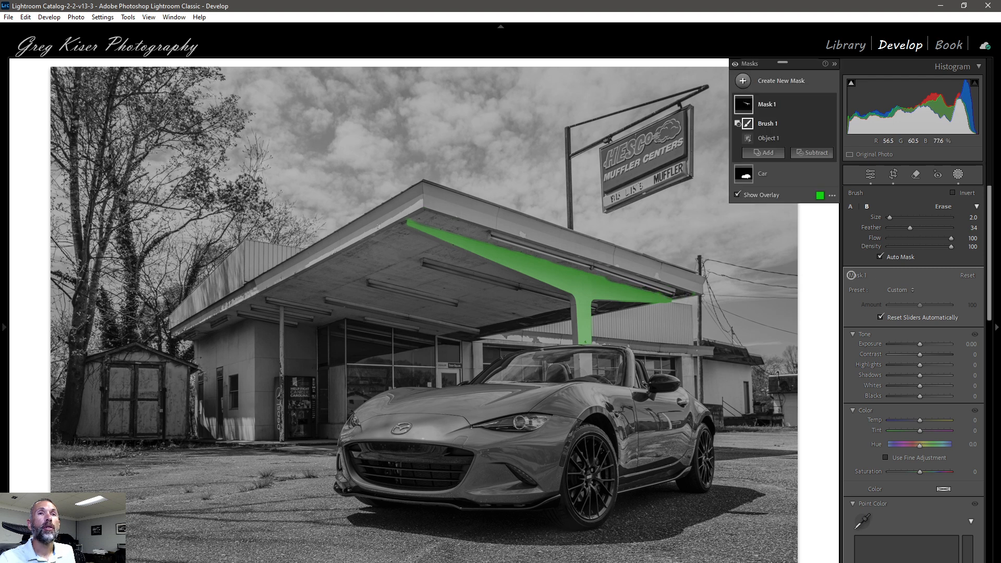
# Try erasing the subtraction along the beam's left end at brush size 1, and undo that stroke.
pyautogui.click(943, 207)
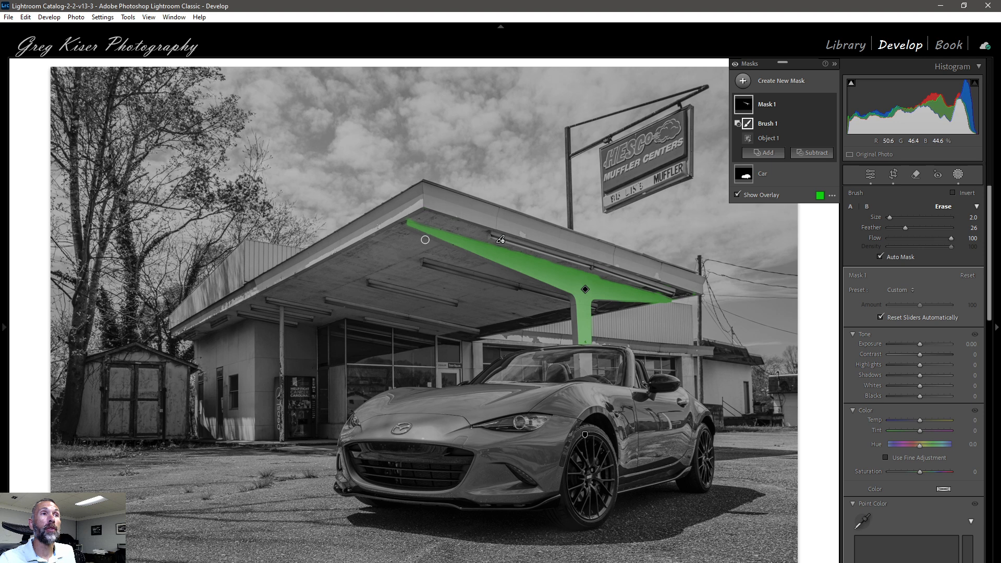
pyautogui.scroll(-1, 415, 227)
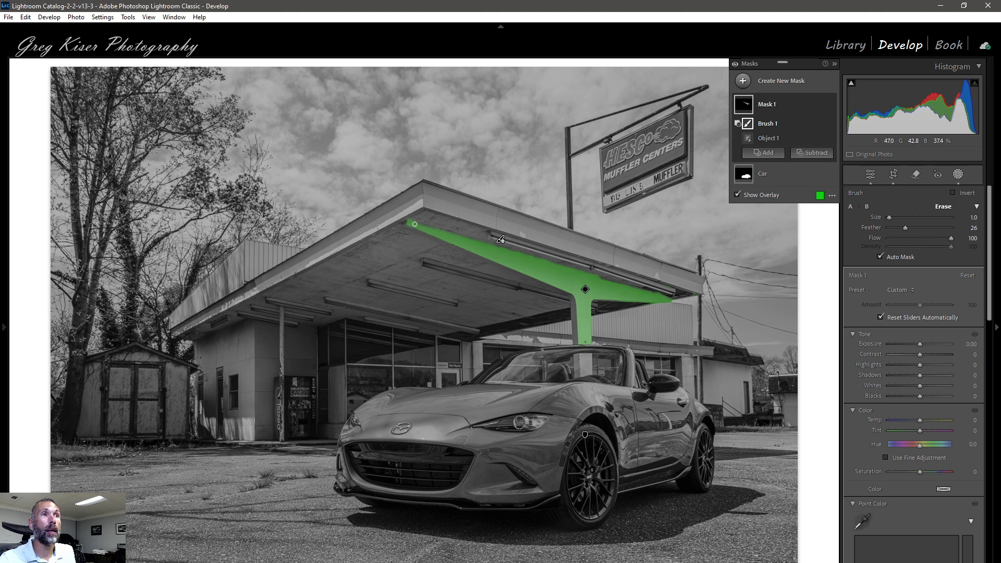
pyautogui.moveTo(417, 224); pyautogui.dragTo(448, 233)
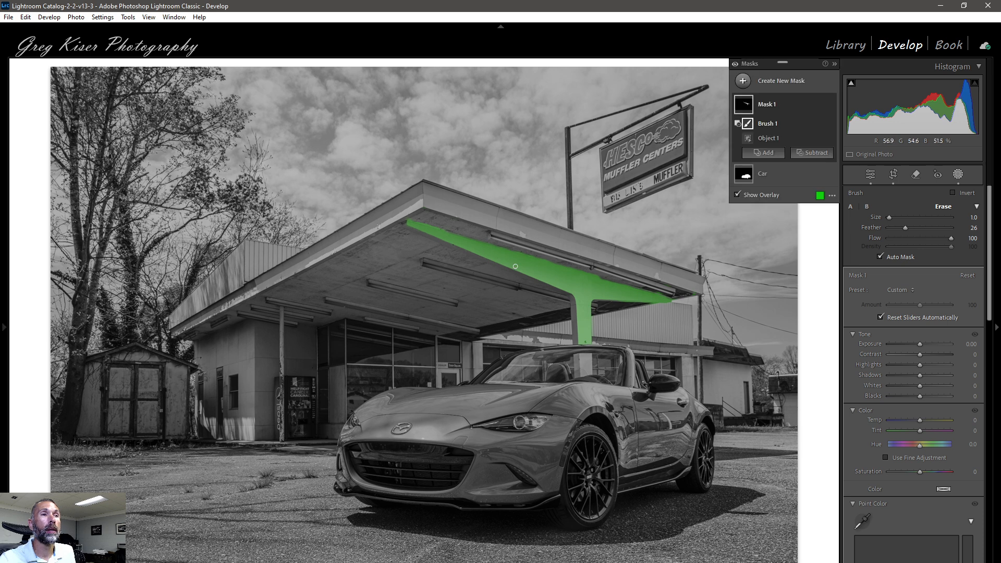
pyautogui.hotkey('ctrl', 'z')
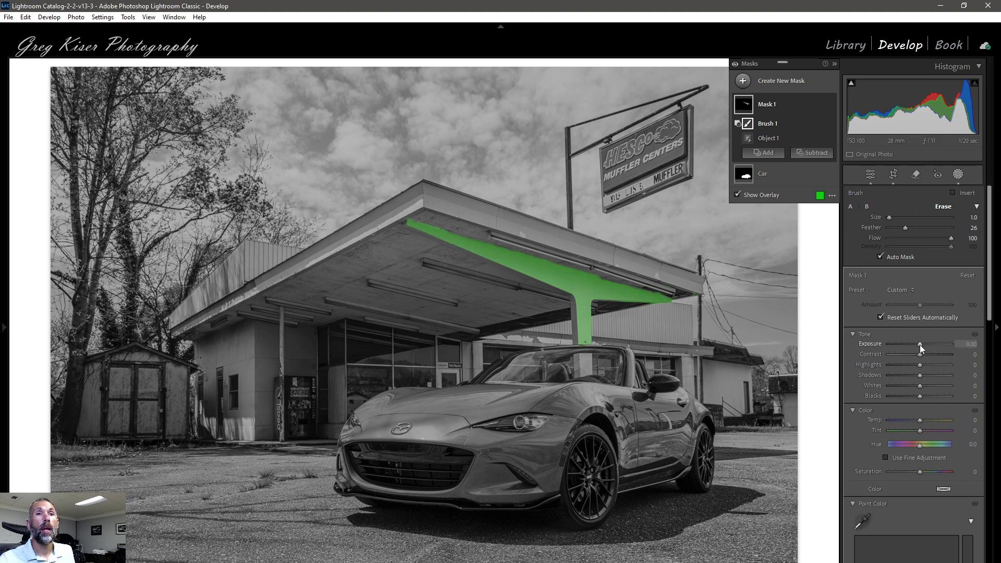
# Set the support beam mask's Exposure to 0.14 and Whites to 8.
pyautogui.moveTo(920, 345); pyautogui.dragTo(921, 346)
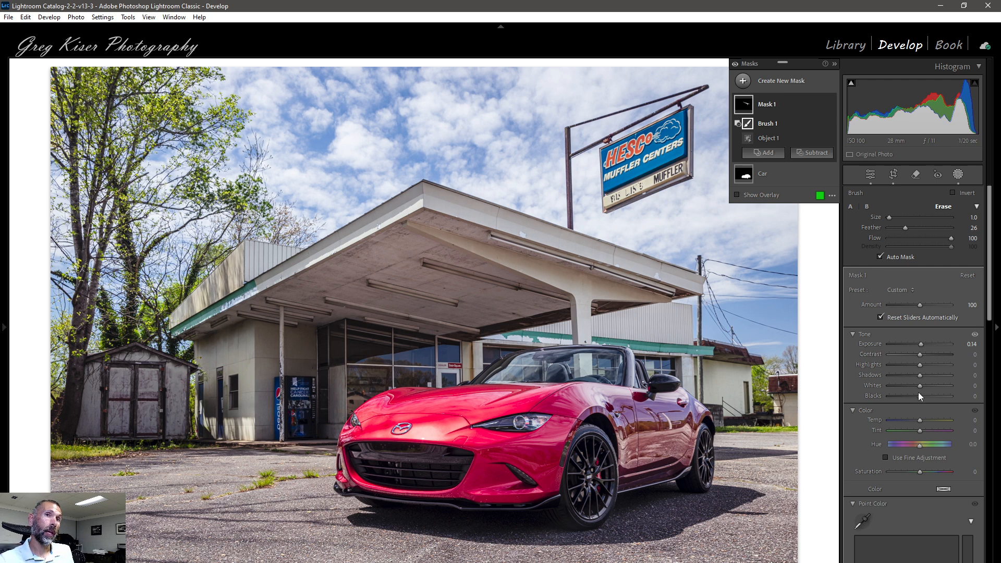
pyautogui.moveTo(920, 386); pyautogui.dragTo(921, 386)
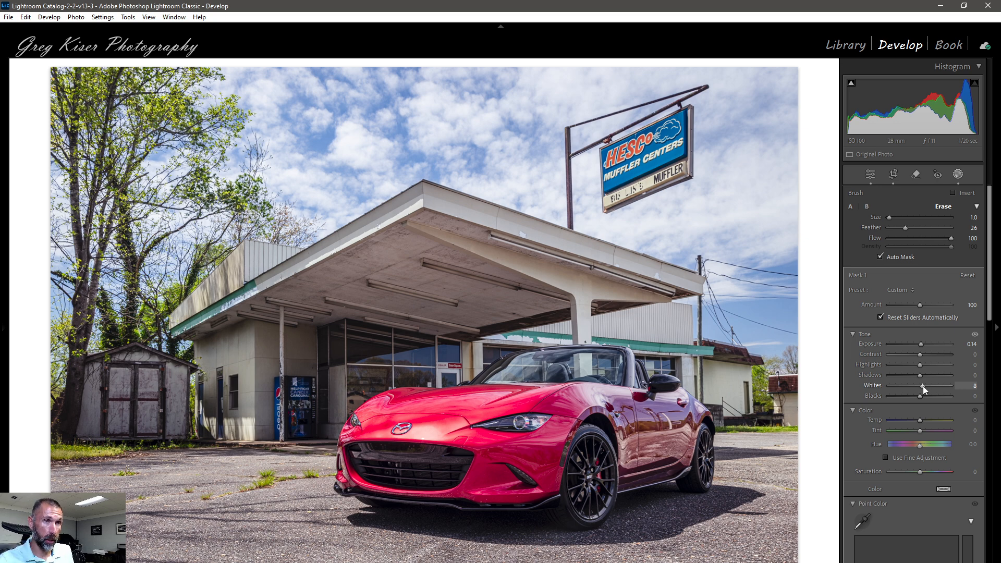
pyautogui.moveTo(907, 386); pyautogui.dragTo(907, 387)
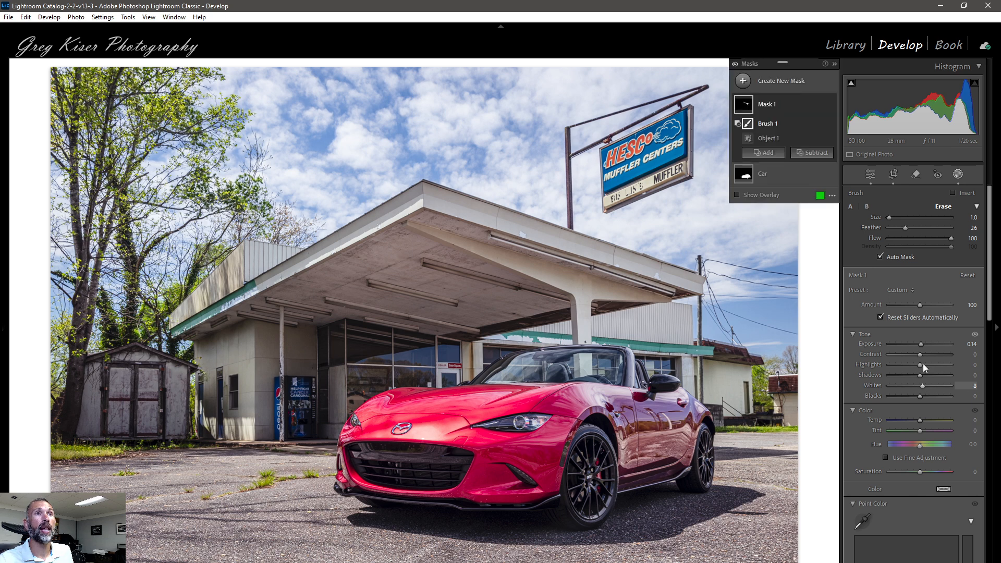
# Rename the support beam's mask as Support.
pyautogui.doubleClick(766, 106)
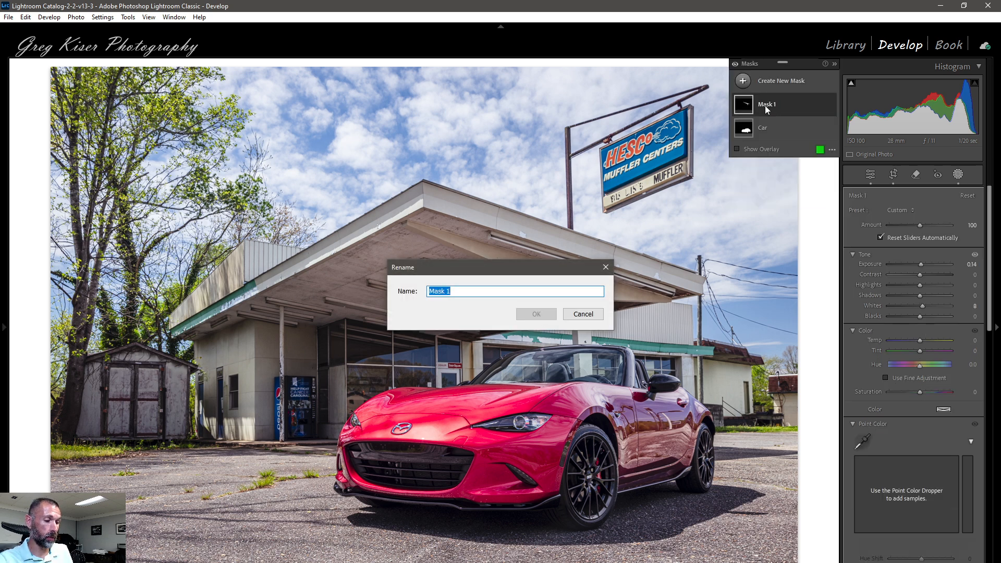
pyautogui.write('Su')
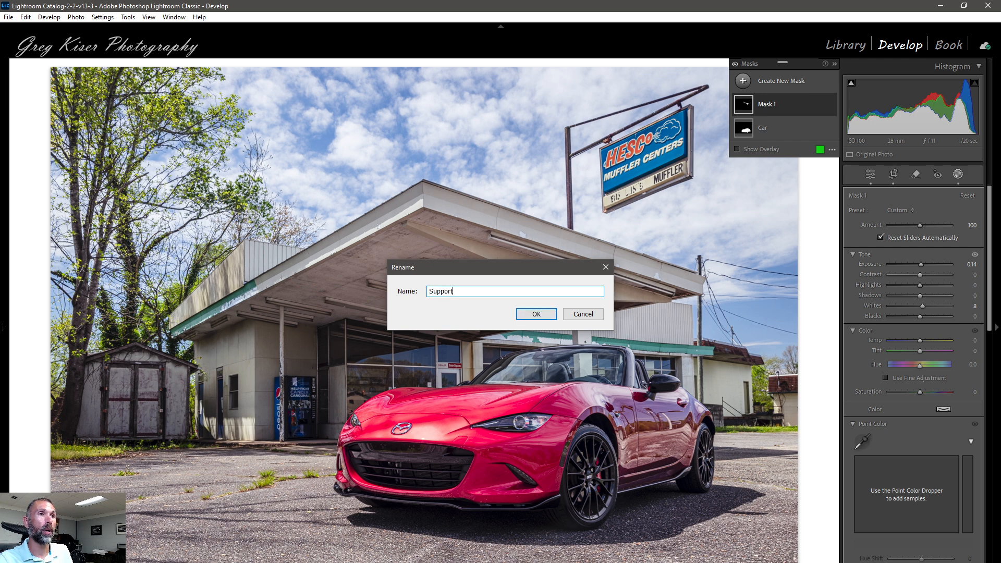
pyautogui.write('pport')
pyautogui.click(544, 318)
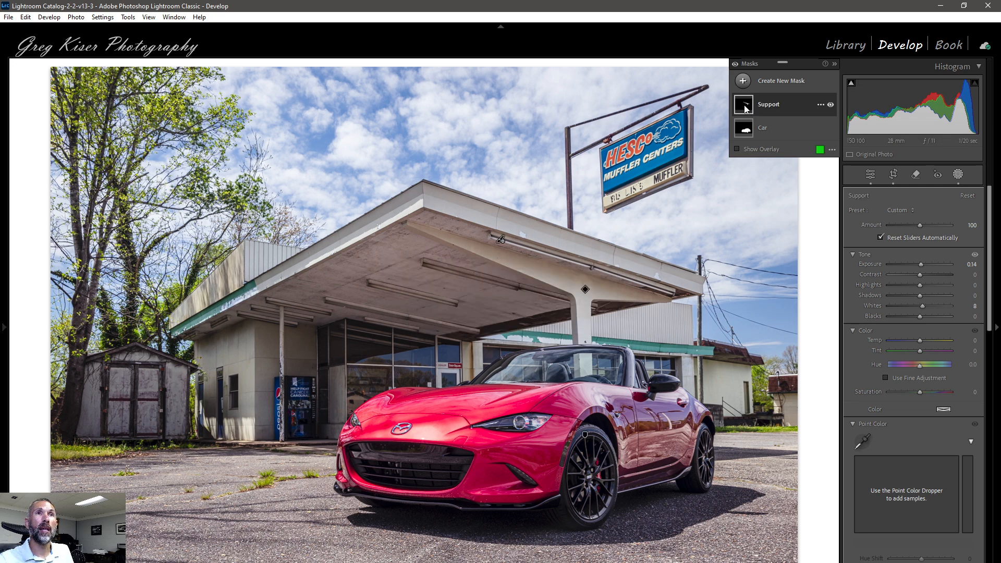
# Create a new object mask by enclosing the Pepsi vending machine with a rectangle selection.
pyautogui.moveTo(748, 107)
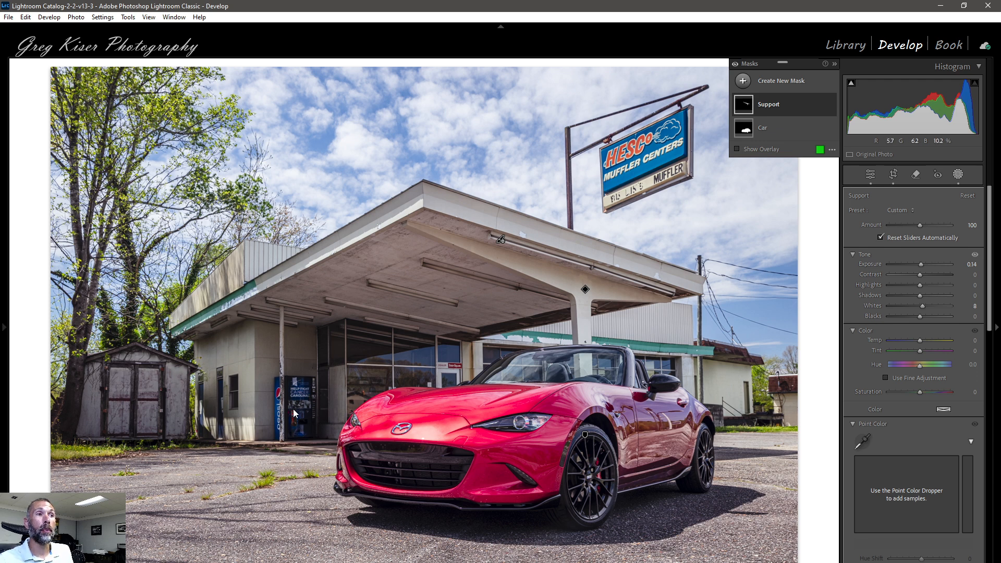
pyautogui.click(786, 83)
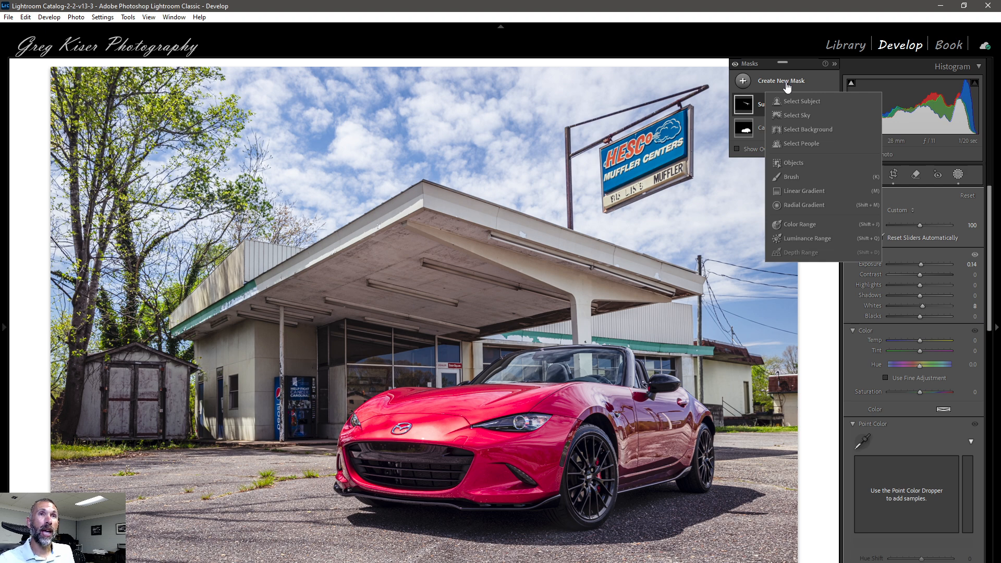
pyautogui.click(796, 162)
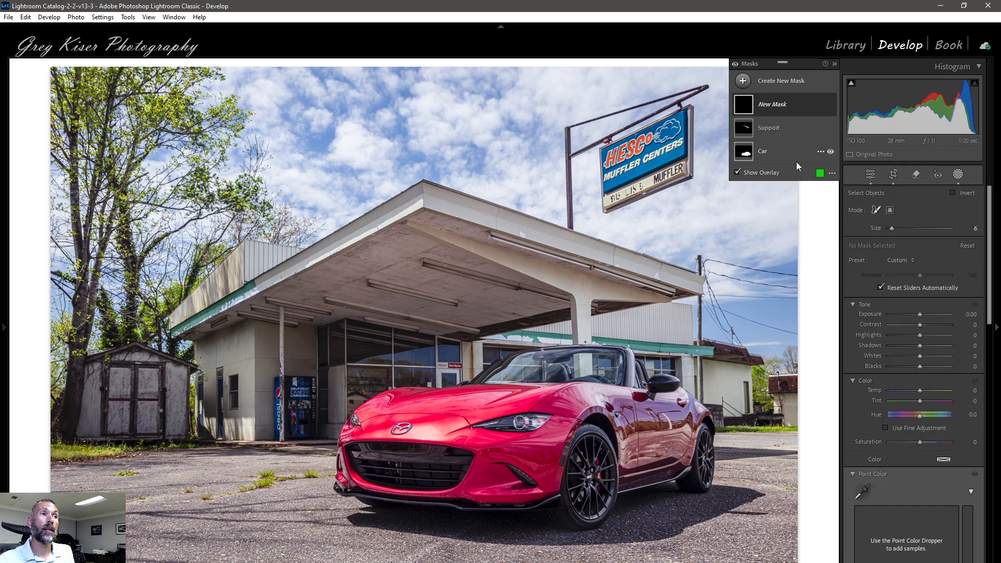
pyautogui.click(890, 211)
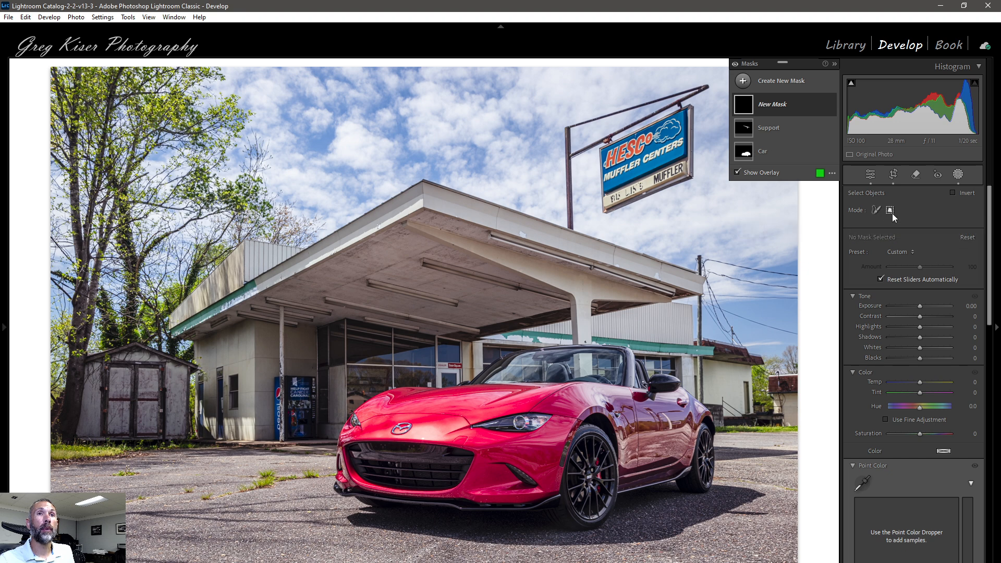
pyautogui.moveTo(270, 374); pyautogui.dragTo(324, 445)
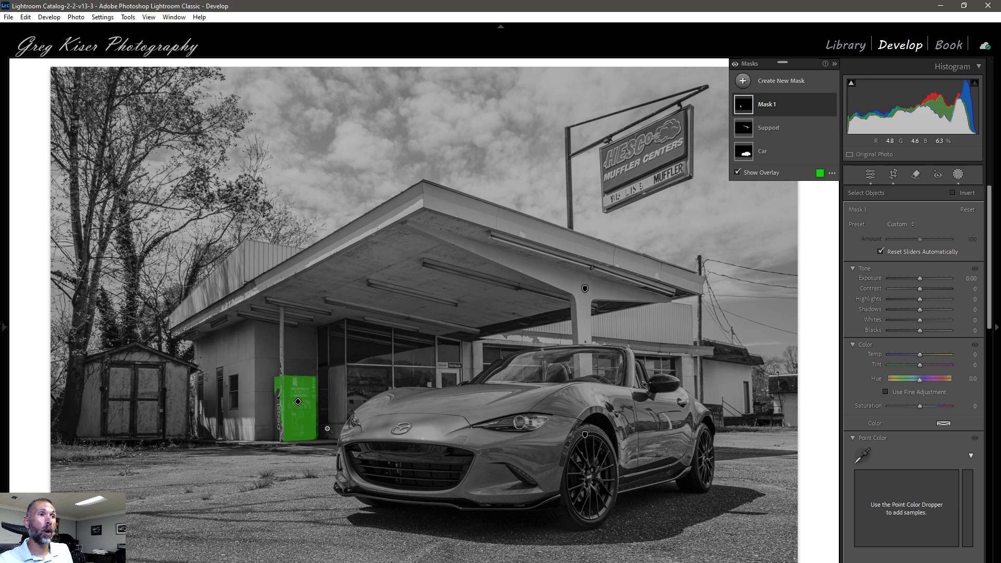
# Add the vending machine's unmasked side panel to its mask with an object selection brushed at size 2.
pyautogui.click(283, 409)
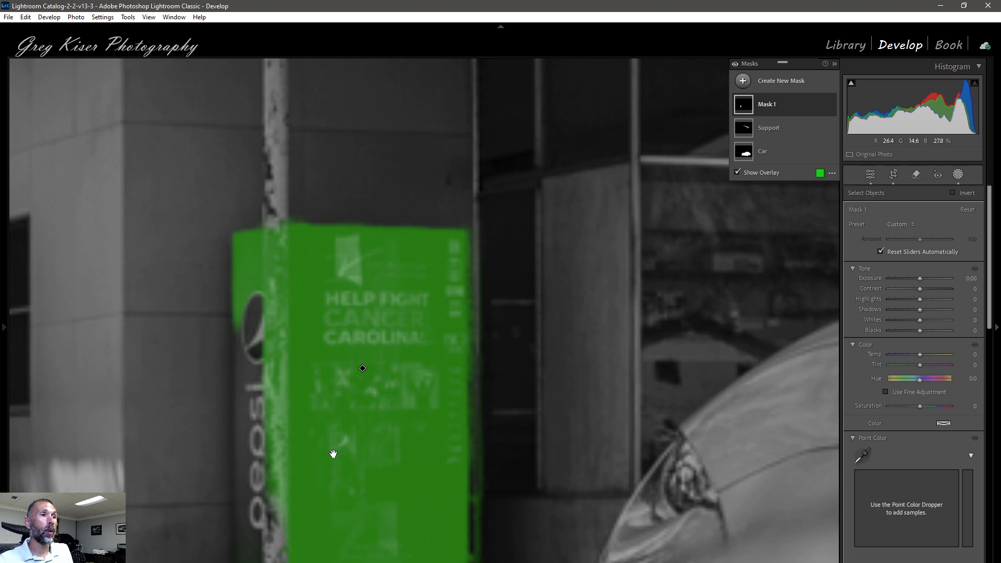
pyautogui.moveTo(330, 454); pyautogui.dragTo(353, 359)
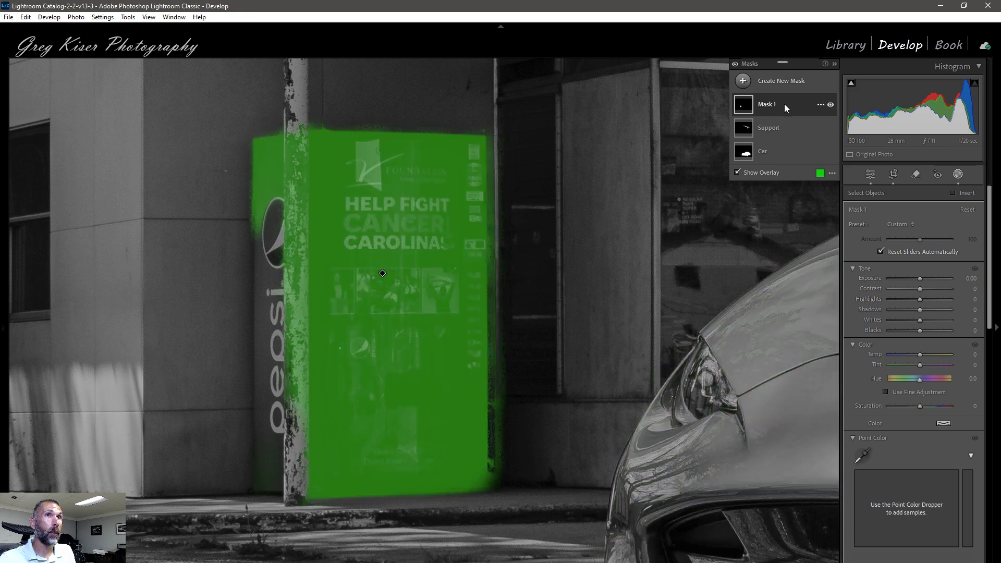
pyautogui.click(785, 105)
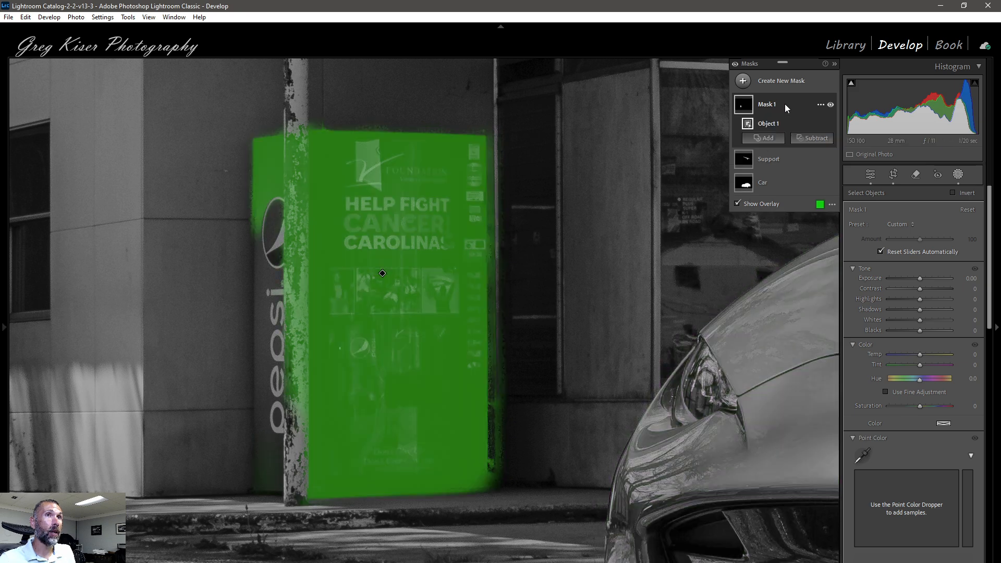
pyautogui.click(765, 138)
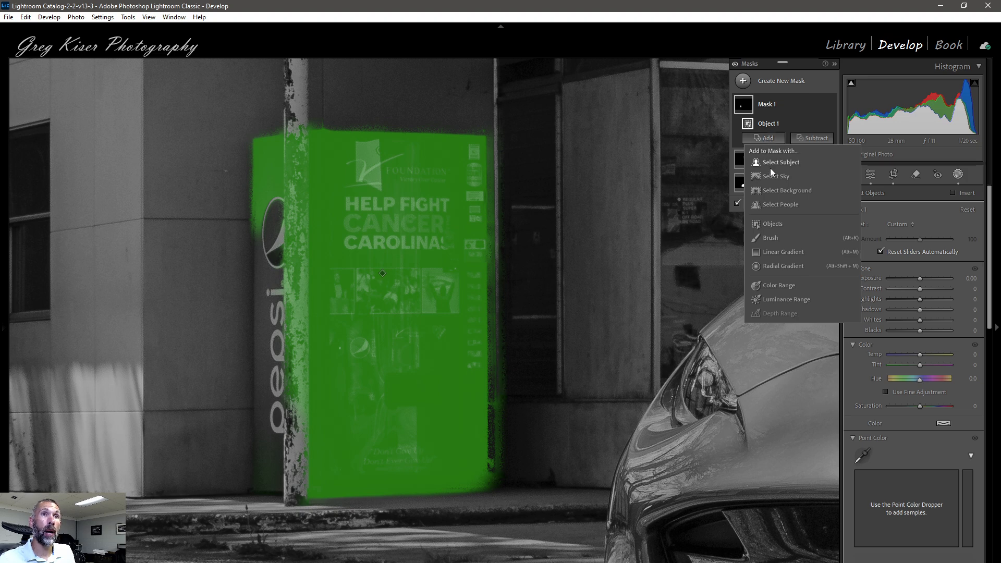
pyautogui.click(775, 224)
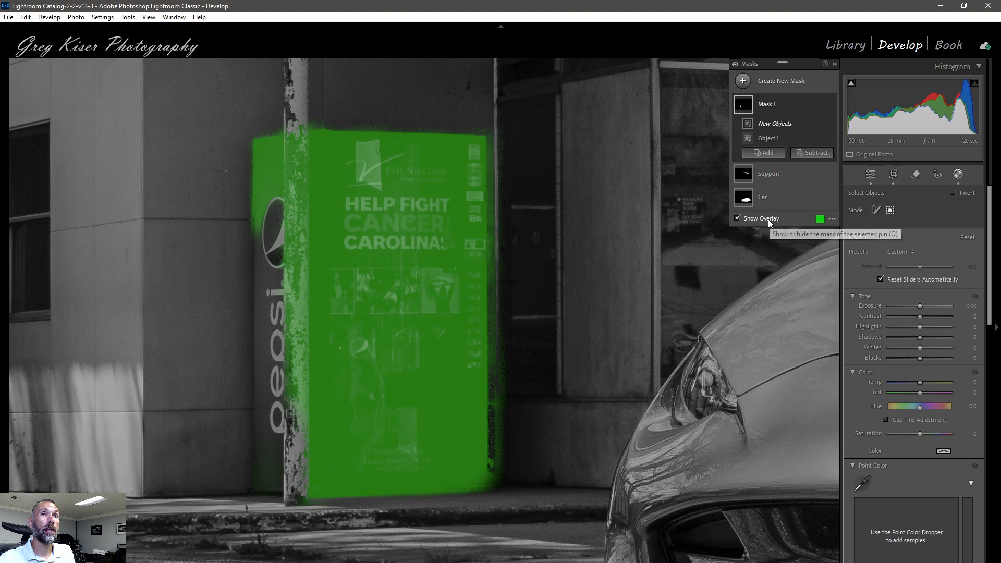
pyautogui.click(876, 210)
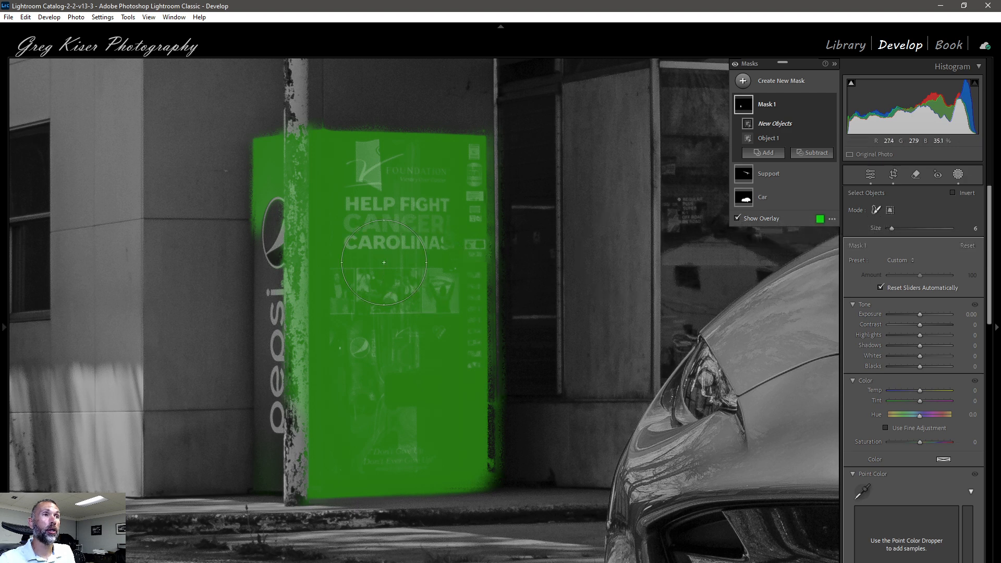
pyautogui.scroll(-3, 273, 252)
pyautogui.scroll(-3, 272, 251)
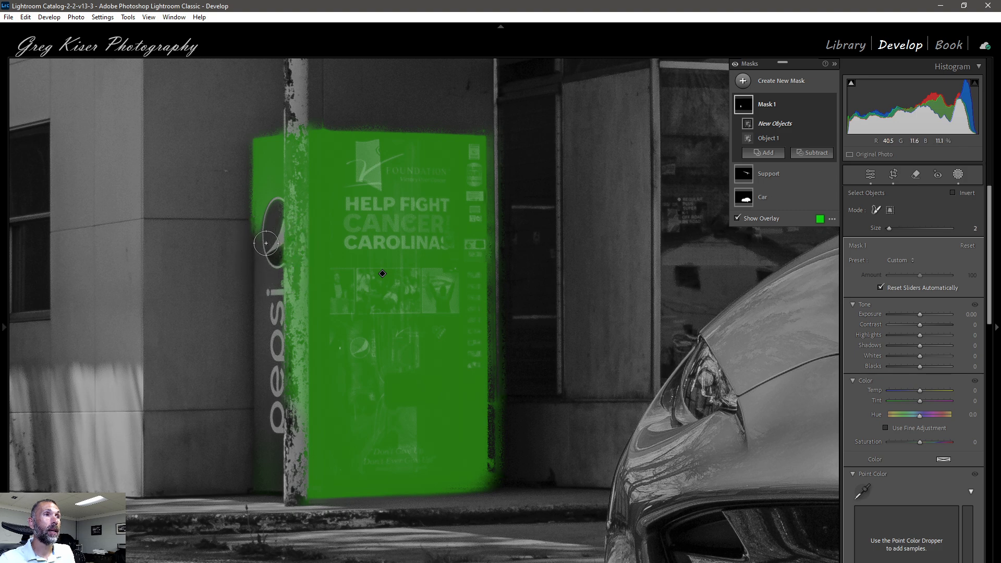
pyautogui.moveTo(266, 240)
pyautogui.mouseDown()
pyautogui.moveTo(266, 456)
pyautogui.moveTo(256, 472)
pyautogui.moveTo(275, 489)
pyautogui.moveTo(272, 468)
pyautogui.mouseUp()
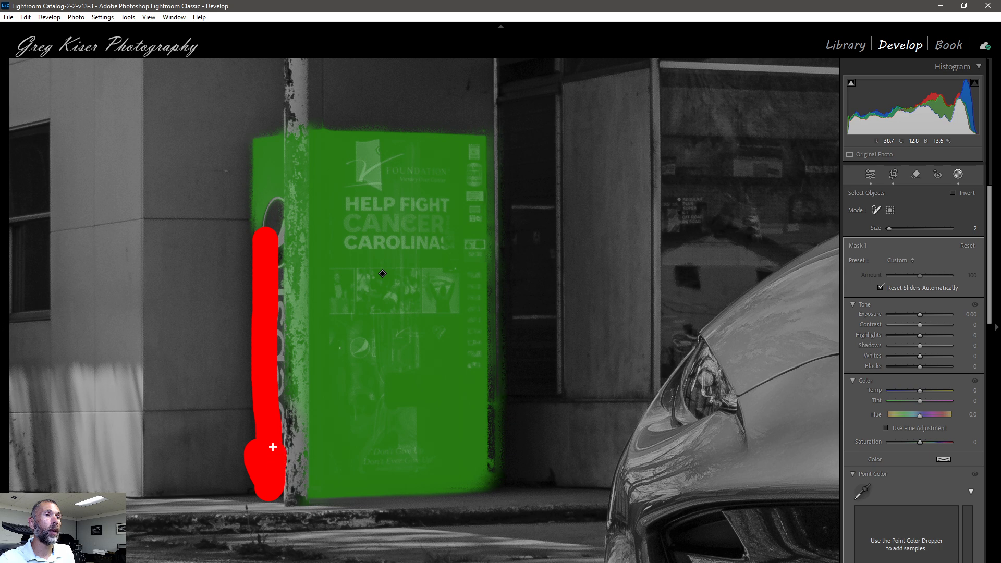
pyautogui.moveTo(273, 414); pyautogui.dragTo(272, 312)
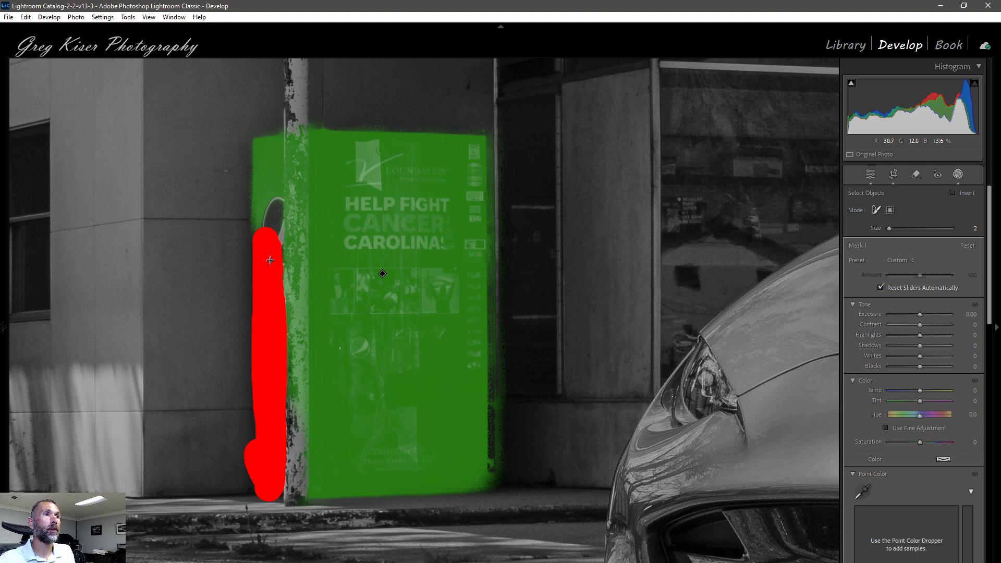
pyautogui.moveTo(270, 260)
pyautogui.mouseDown()
pyautogui.moveTo(274, 200)
pyautogui.moveTo(258, 227)
pyautogui.moveTo(306, 258)
pyautogui.mouseUp()
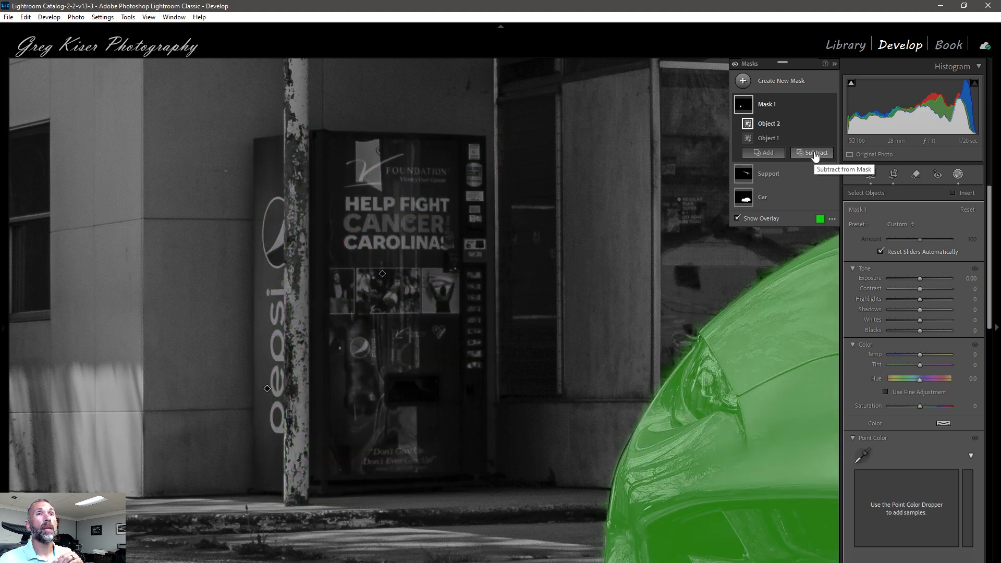
# Subtract the pole and the overspill along the vending machine's right and top edges from its mask with a size 5 brush, Auto Mask off.
pyautogui.click(815, 154)
pyautogui.click(822, 254)
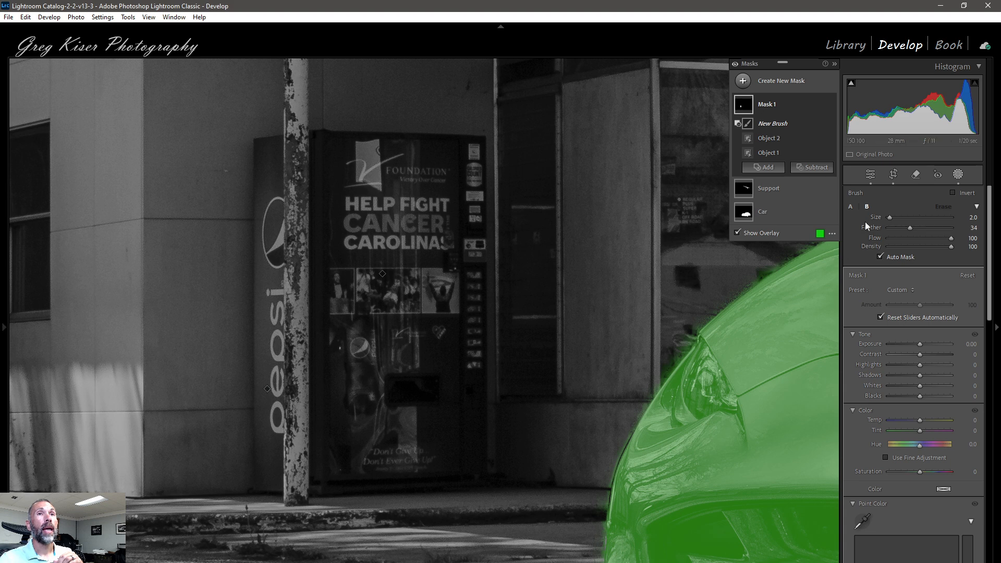
pyautogui.click(881, 257)
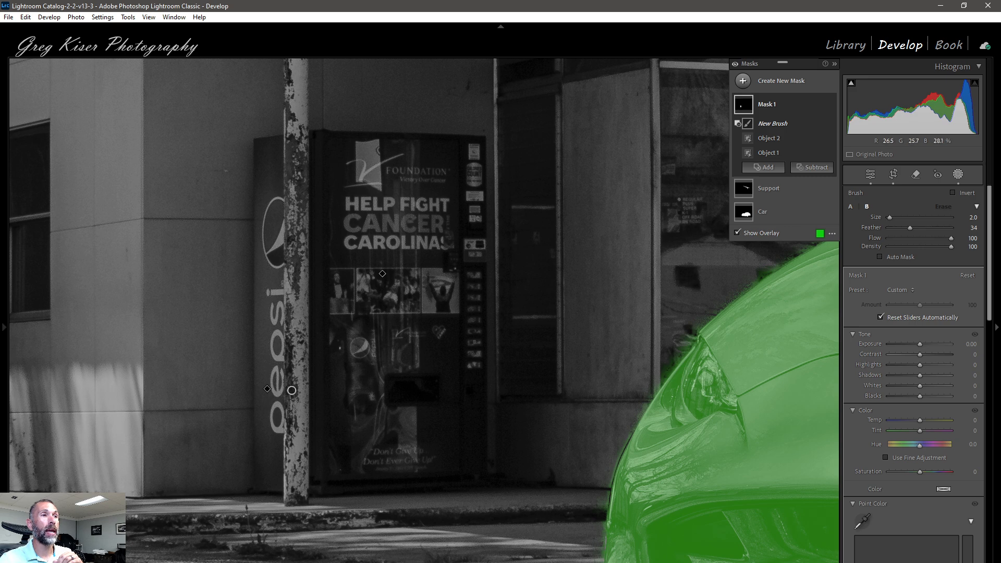
pyautogui.scroll(2, 300, 431)
pyautogui.scroll(1, 300, 431)
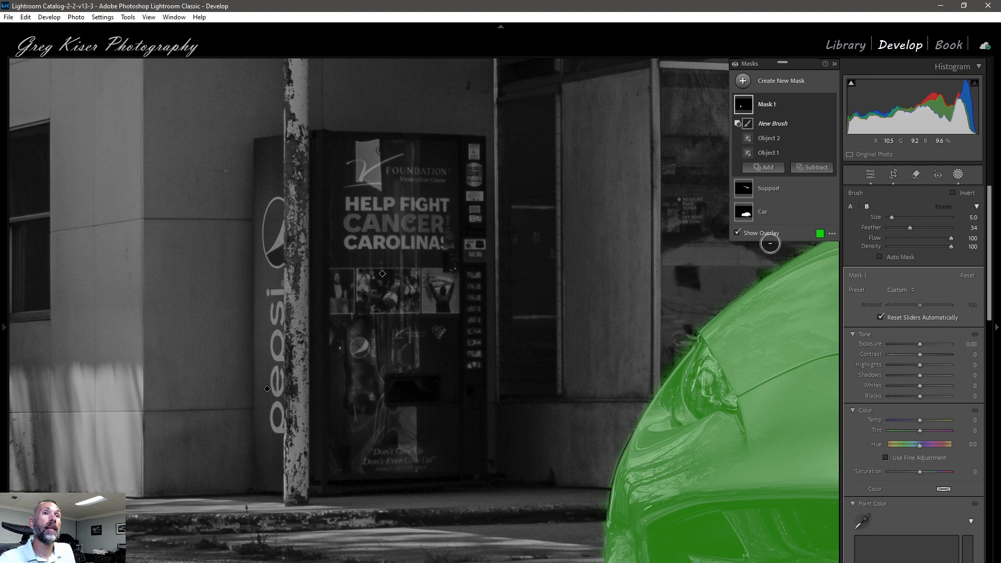
pyautogui.moveTo(755, 104)
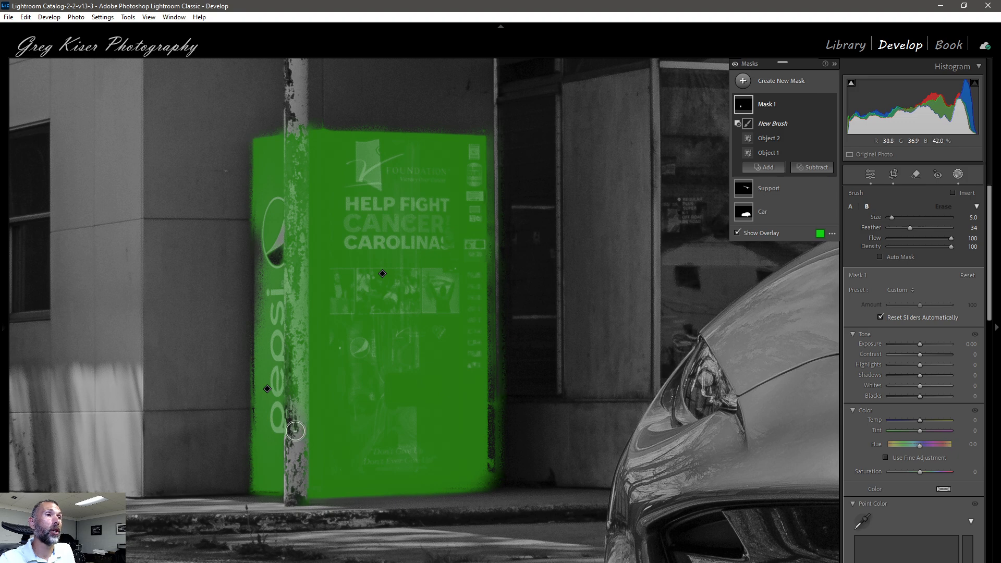
pyautogui.moveTo(295, 431)
pyautogui.mouseDown()
pyautogui.moveTo(295, 119)
pyautogui.moveTo(293, 493)
pyautogui.mouseUp()
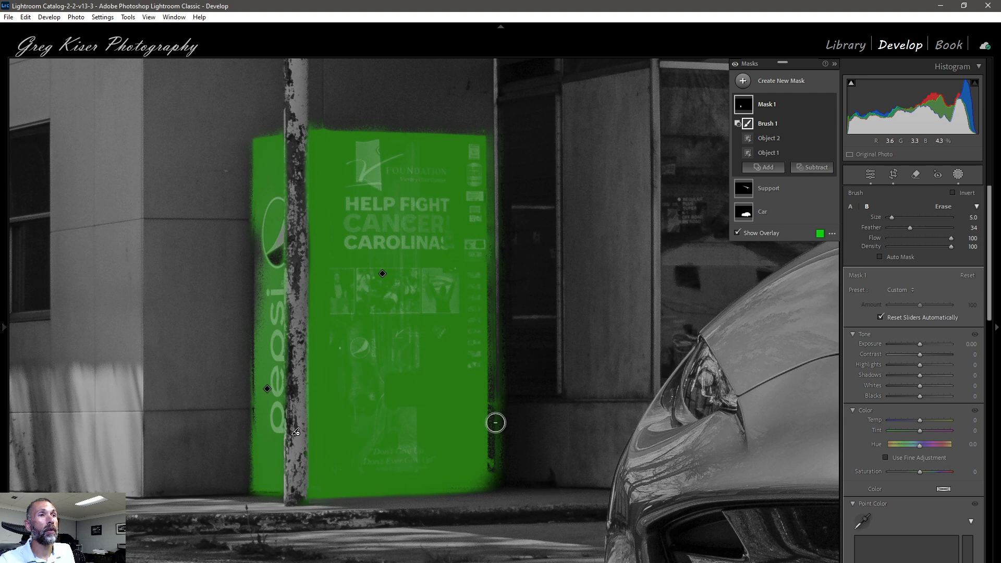
pyautogui.moveTo(501, 488); pyautogui.dragTo(493, 63)
pyautogui.moveTo(318, 116); pyautogui.dragTo(486, 126)
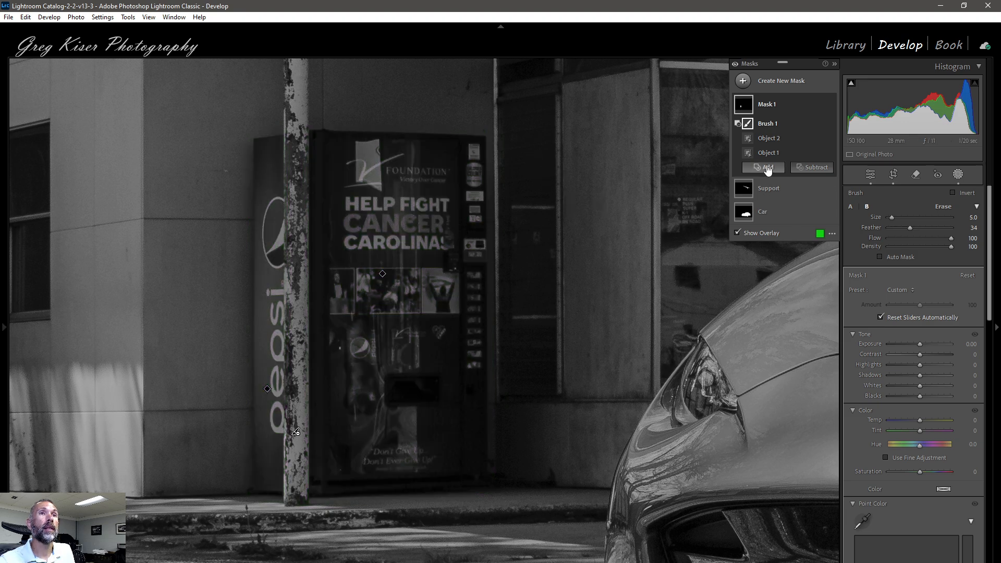
# Add the missed parts of the Pepsi side panel to the vending machine mask with a size 5 brush and Auto Mask on.
pyautogui.click(763, 167)
pyautogui.click(767, 267)
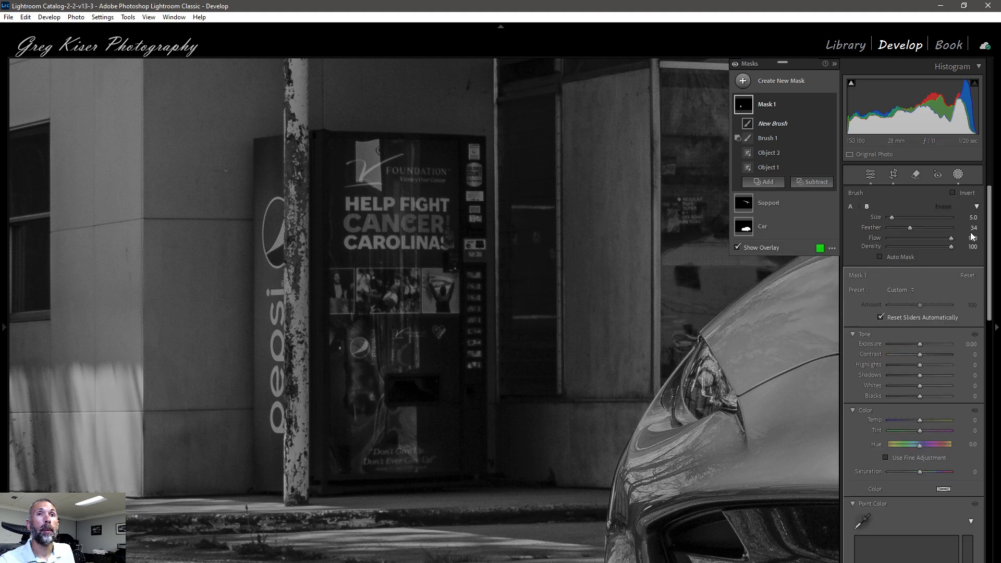
pyautogui.click(880, 256)
pyautogui.moveTo(744, 107)
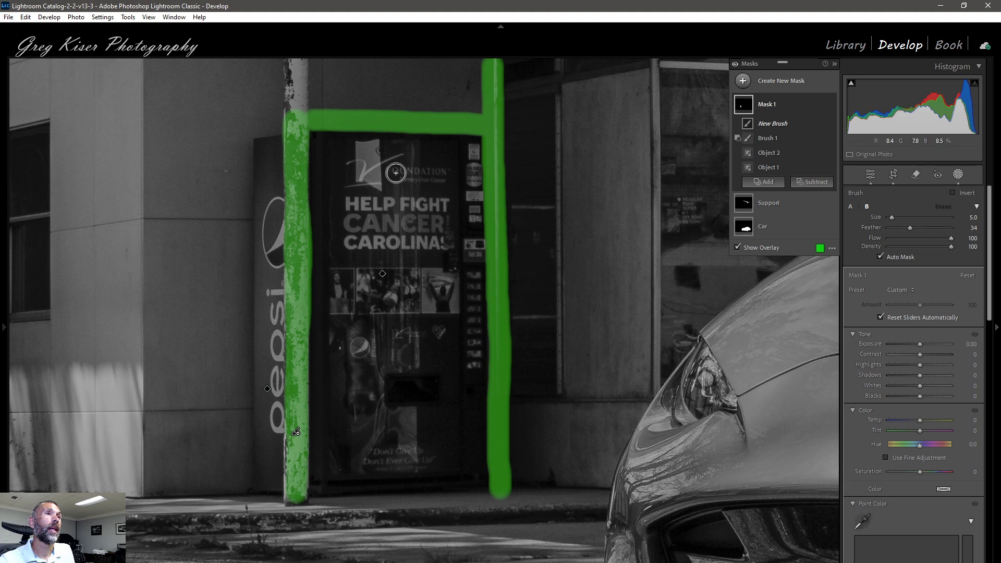
pyautogui.moveTo(264, 178); pyautogui.dragTo(264, 425)
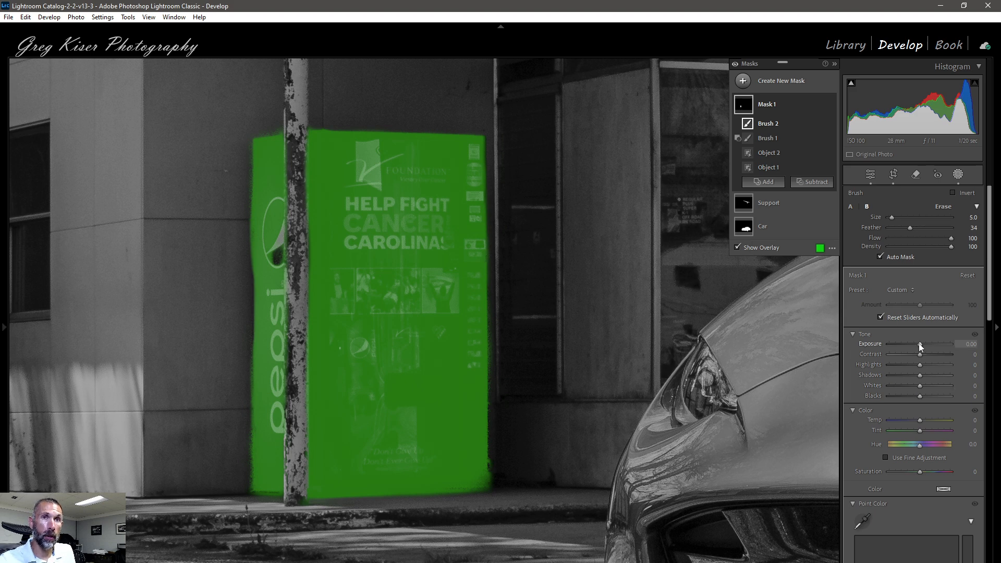
# Set the vending machine mask's Shadows to 34 and Exposure to 0.14, and compare the photo with the mask hidden and shown.
pyautogui.moveTo(920, 375); pyautogui.dragTo(920, 375)
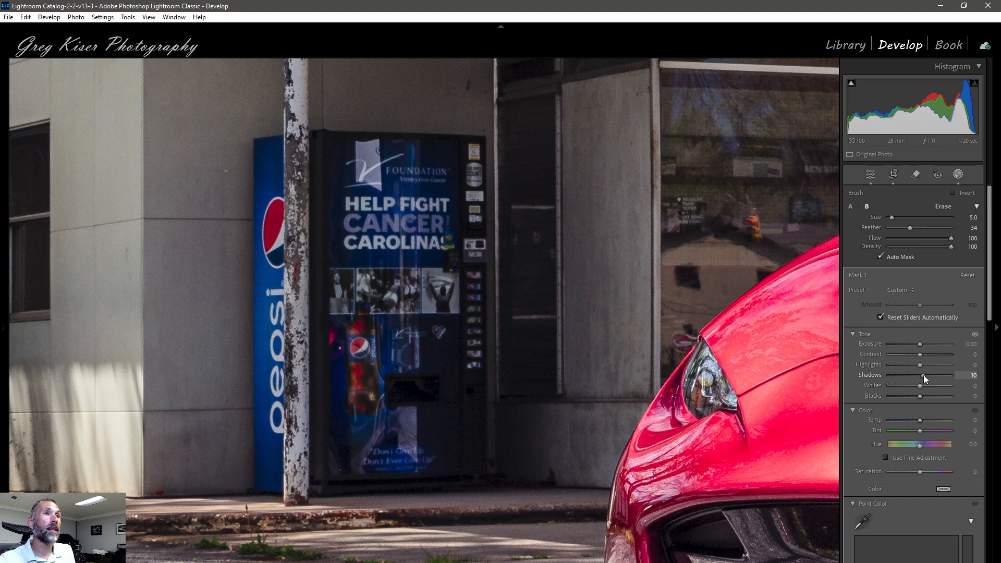
pyautogui.moveTo(927, 374); pyautogui.dragTo(930, 371)
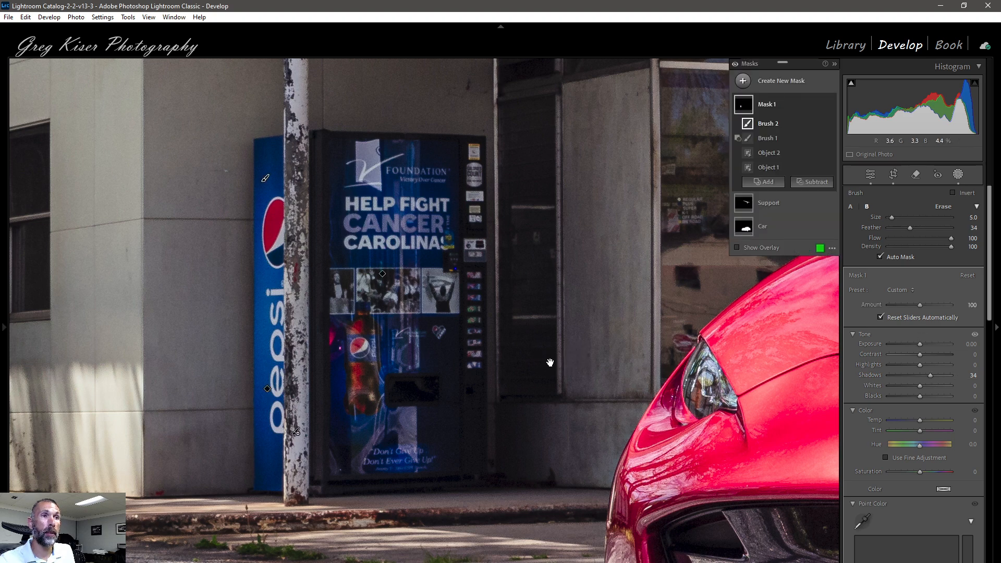
pyautogui.click(550, 362)
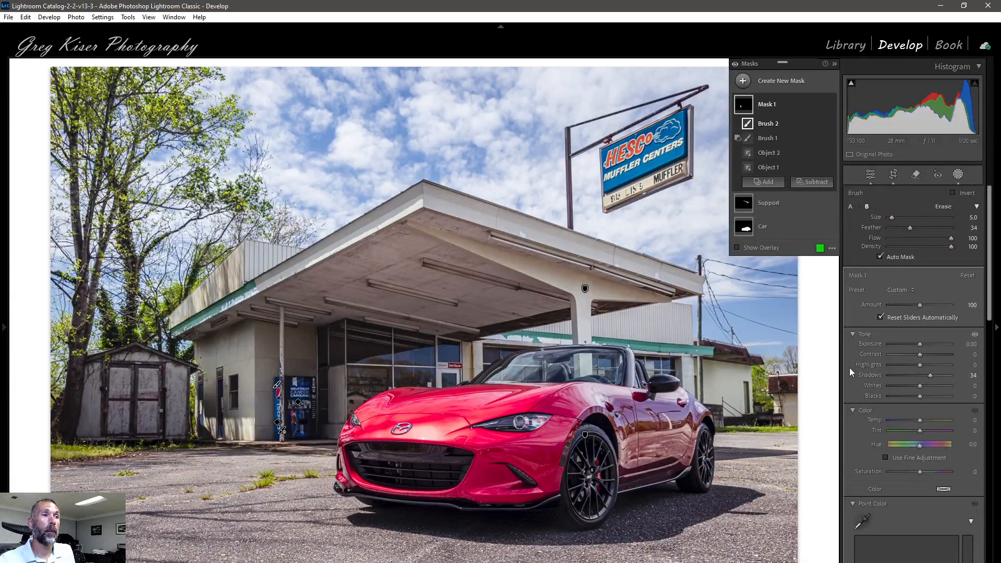
pyautogui.moveTo(920, 344); pyautogui.dragTo(921, 343)
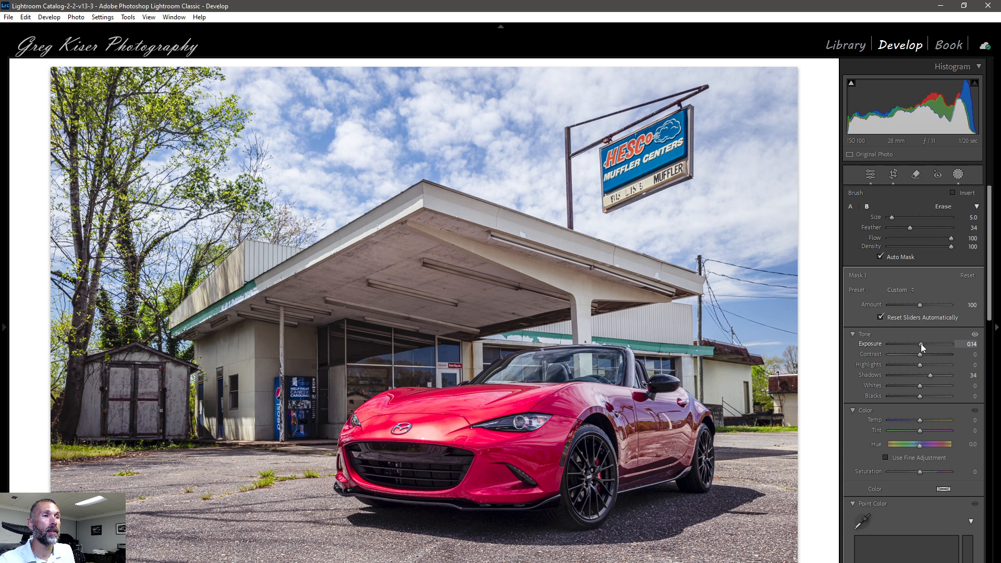
pyautogui.moveTo(921, 343); pyautogui.dragTo(921, 343)
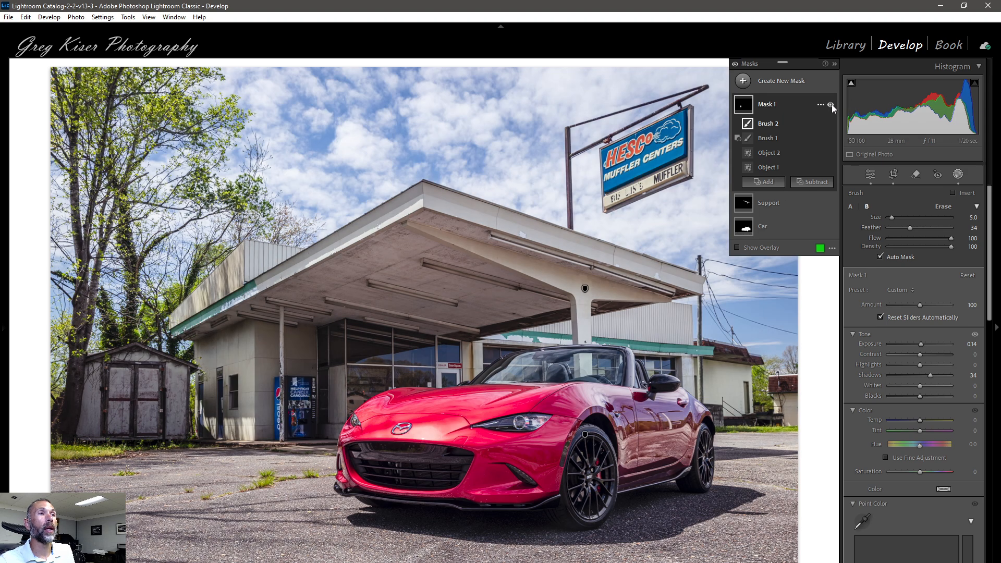
pyautogui.click(831, 105)
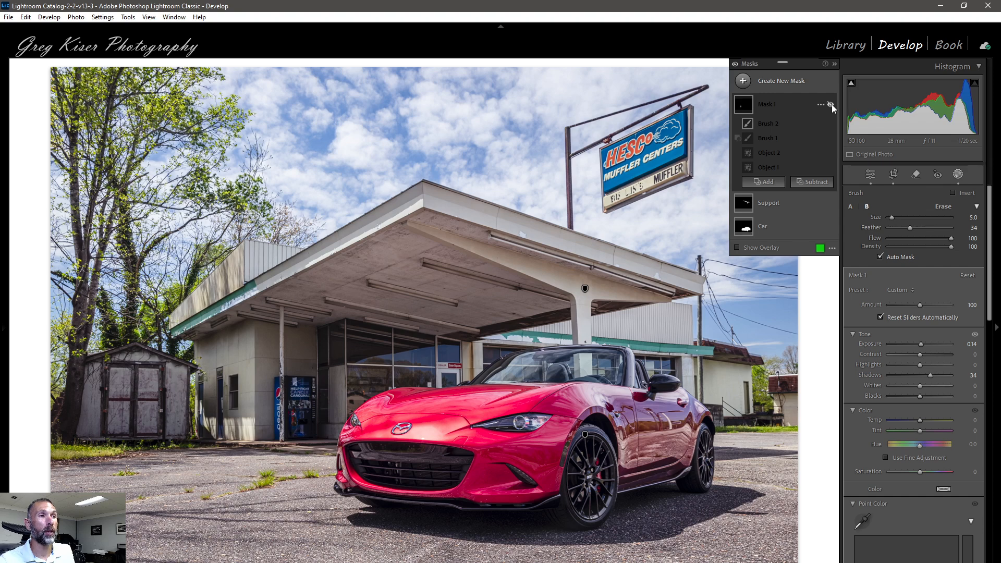
pyautogui.click(832, 105)
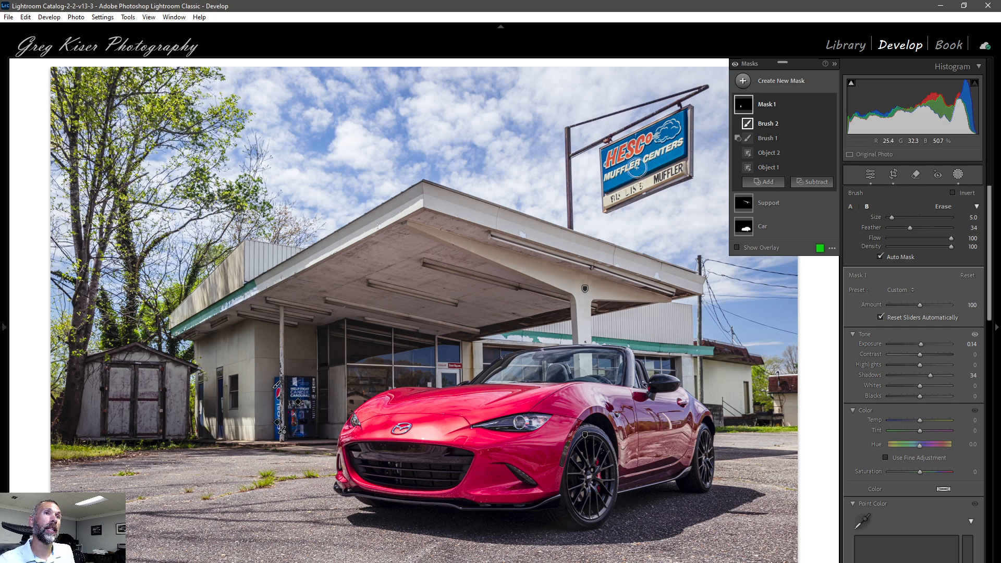
# Create a new object mask by enclosing the Hesco Muffler Centers sign with a rectangle selection.
pyautogui.click(787, 82)
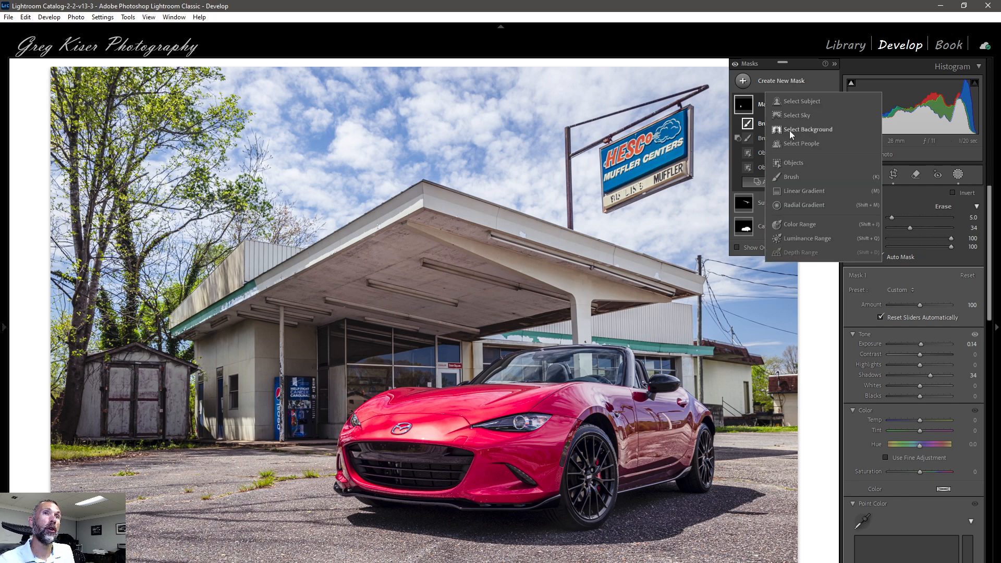
pyautogui.click(791, 161)
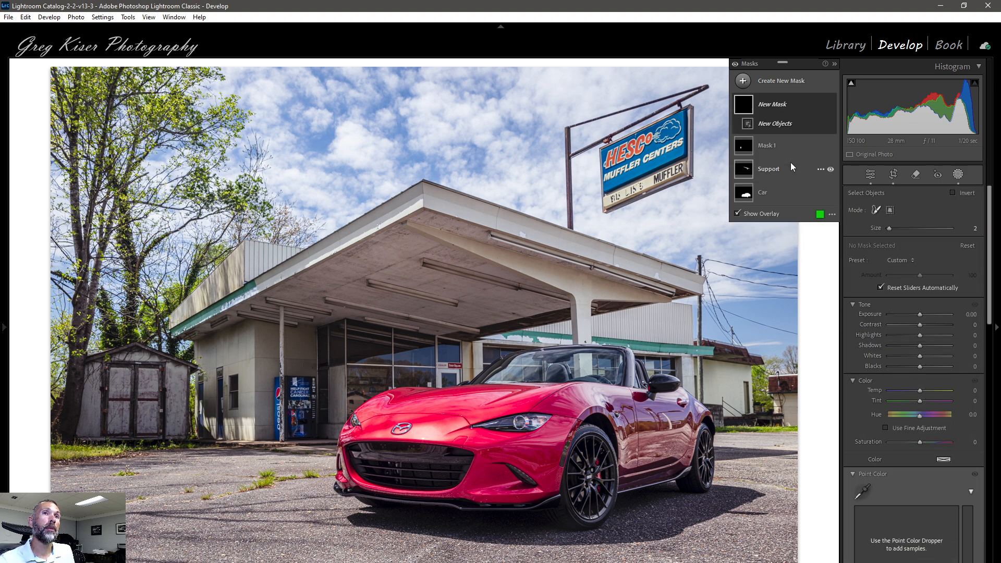
pyautogui.click(891, 210)
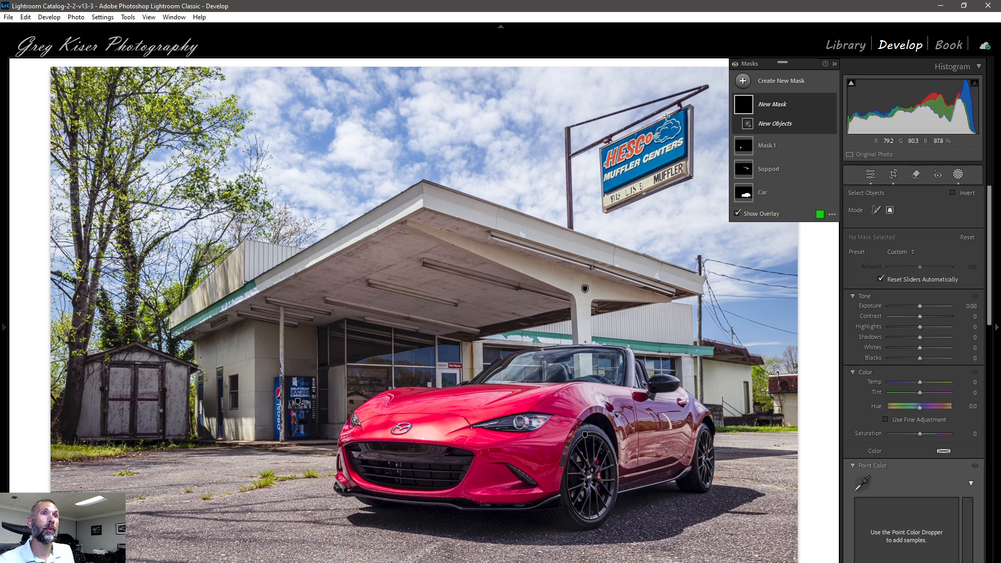
pyautogui.moveTo(699, 101); pyautogui.dragTo(592, 221)
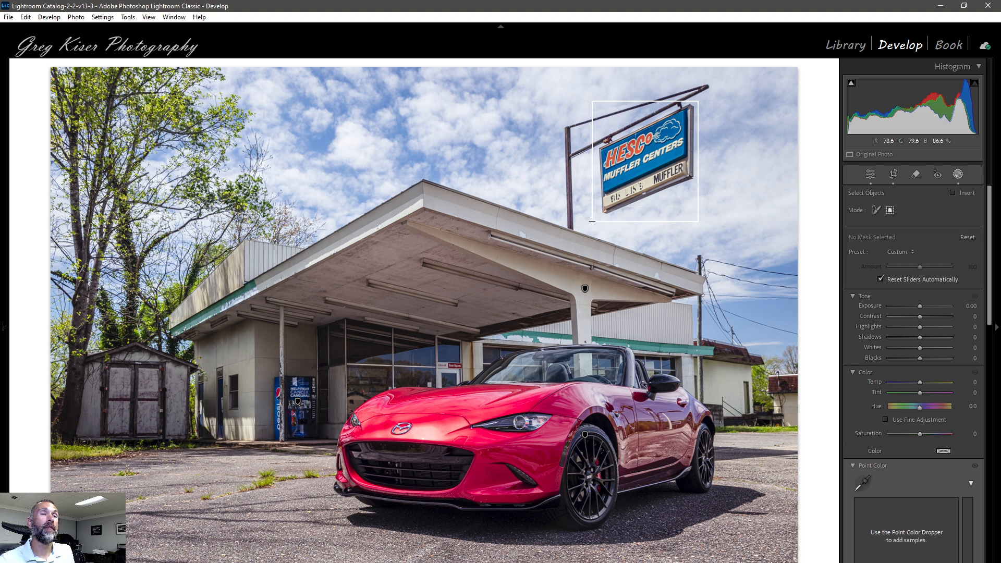
pyautogui.moveTo(592, 221); pyautogui.dragTo(593, 222)
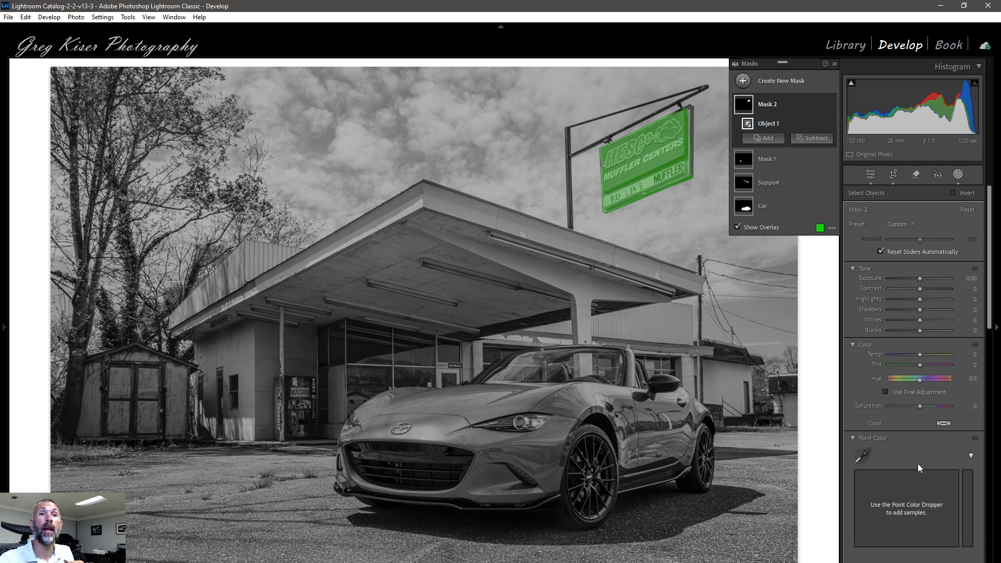
# Adjust the sign mask's curve directly on the photo, brightening the white panel and darkening the blue area, and set Refine Saturation to 0.
pyautogui.scroll(-6, 918, 463)
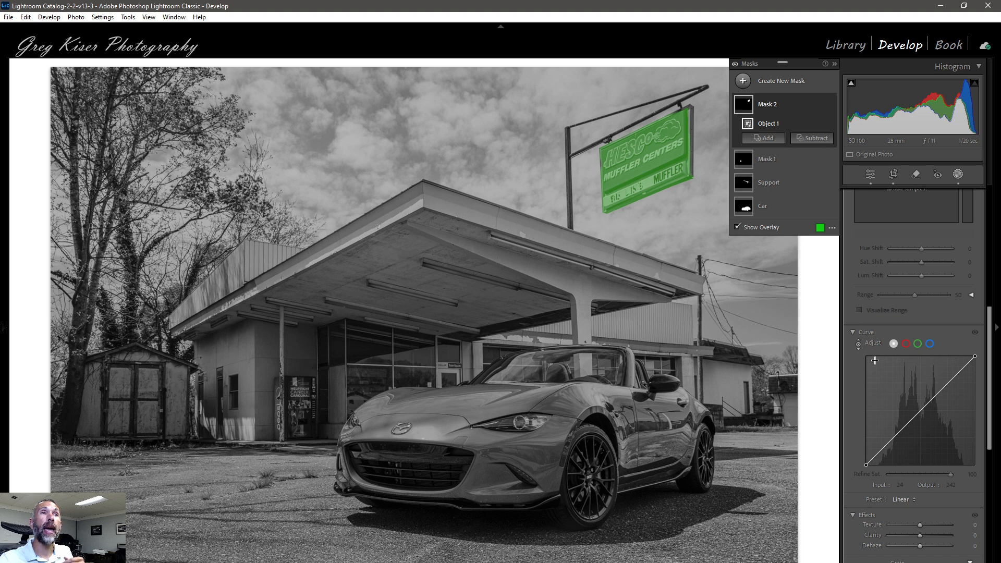
pyautogui.click(858, 343)
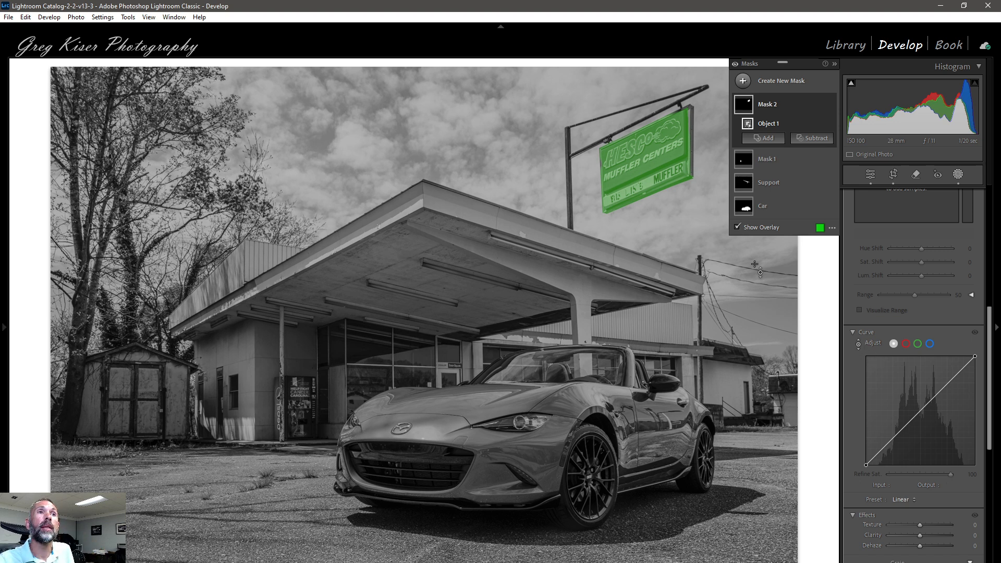
pyautogui.click(648, 184)
pyautogui.moveTo(648, 184); pyautogui.dragTo(648, 172)
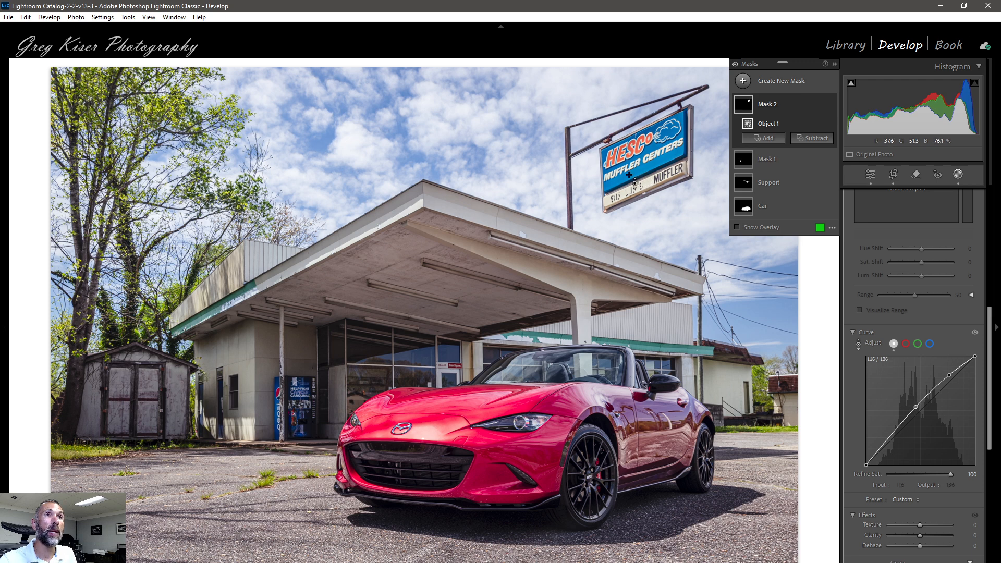
pyautogui.moveTo(630, 175); pyautogui.dragTo(629, 184)
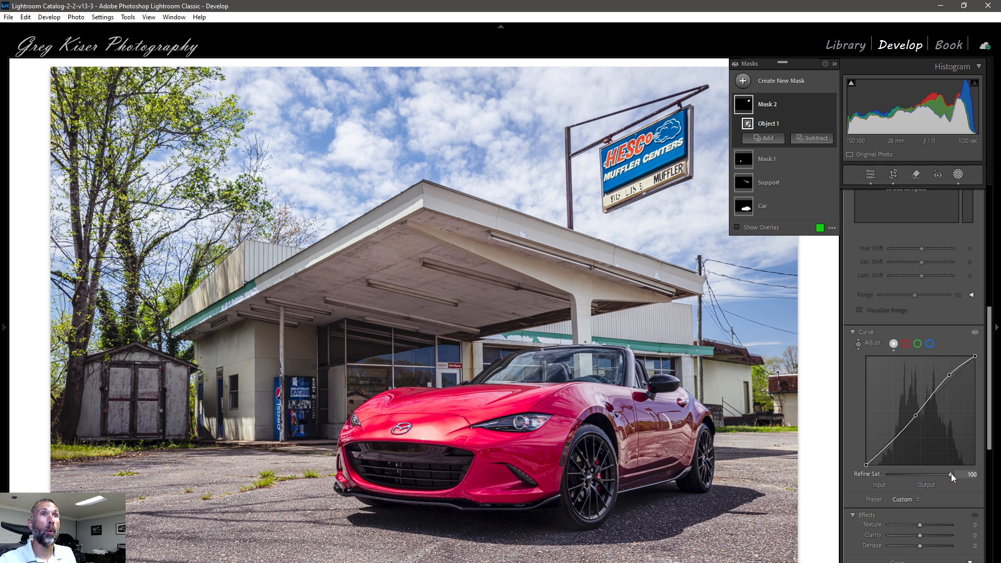
pyautogui.moveTo(951, 474); pyautogui.dragTo(869, 473)
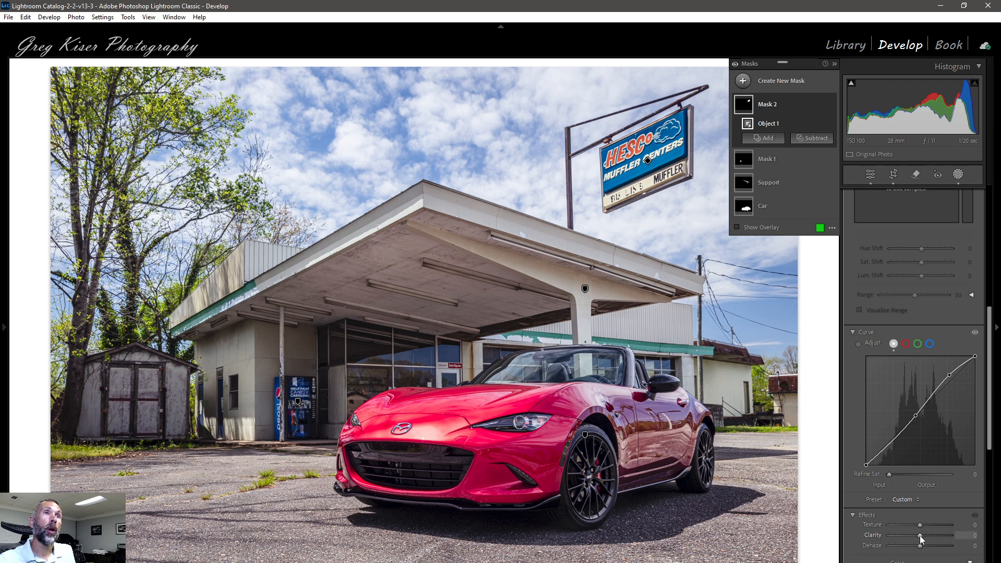
# Set the sign mask's Clarity to 19 and compare the photo with the mask hidden and shown.
pyautogui.moveTo(920, 536); pyautogui.dragTo(923, 535)
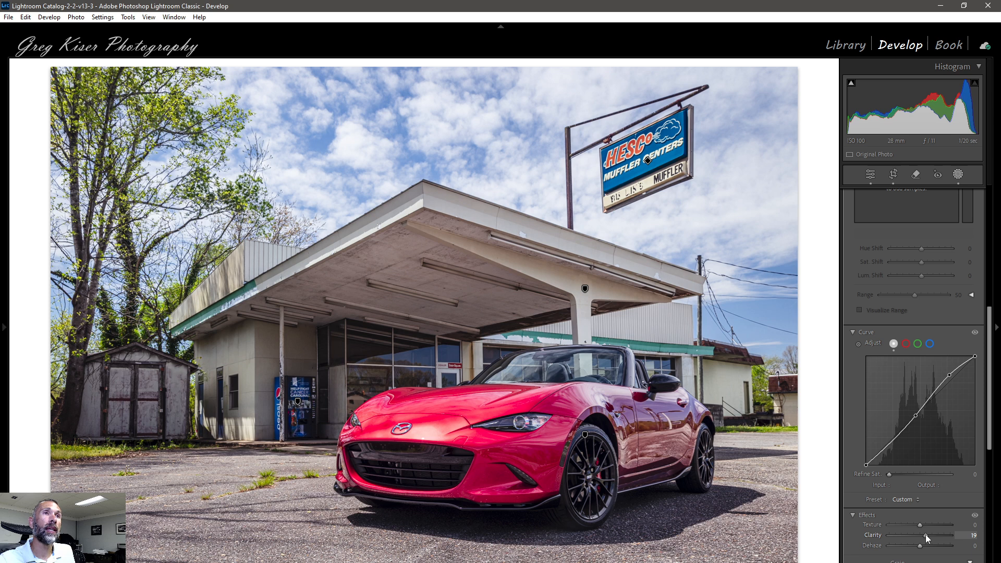
pyautogui.moveTo(925, 534); pyautogui.dragTo(925, 534)
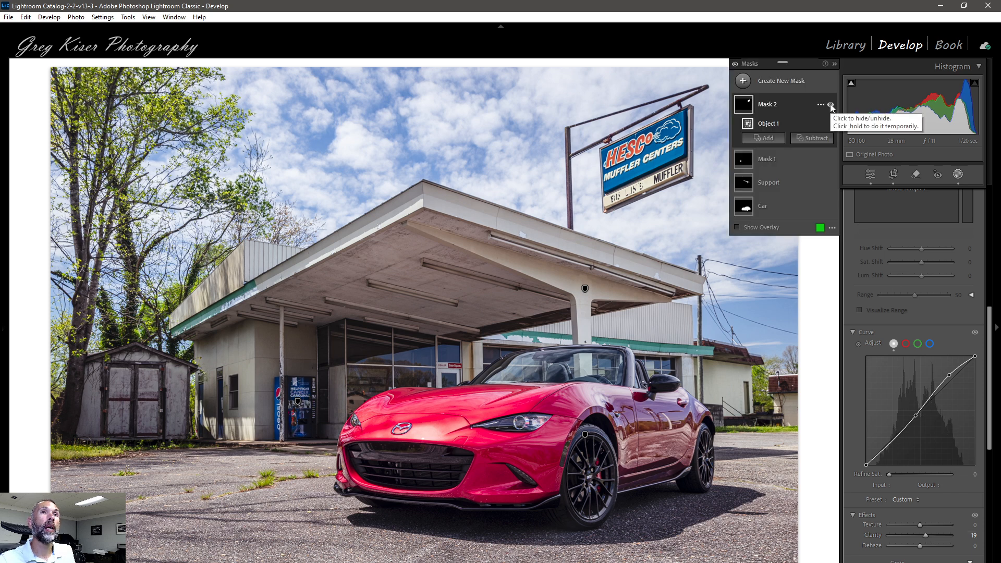
pyautogui.click(830, 105)
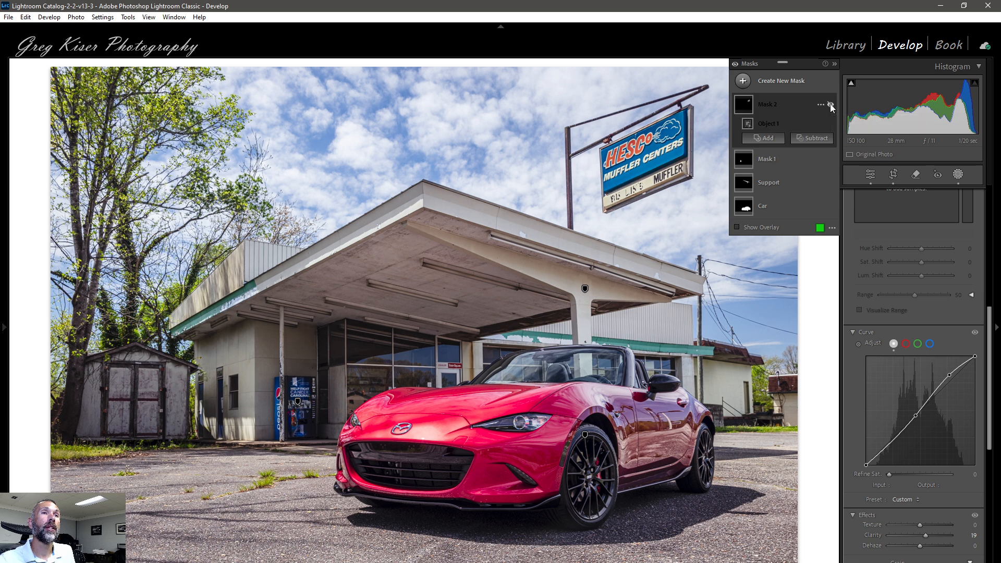
pyautogui.click(831, 105)
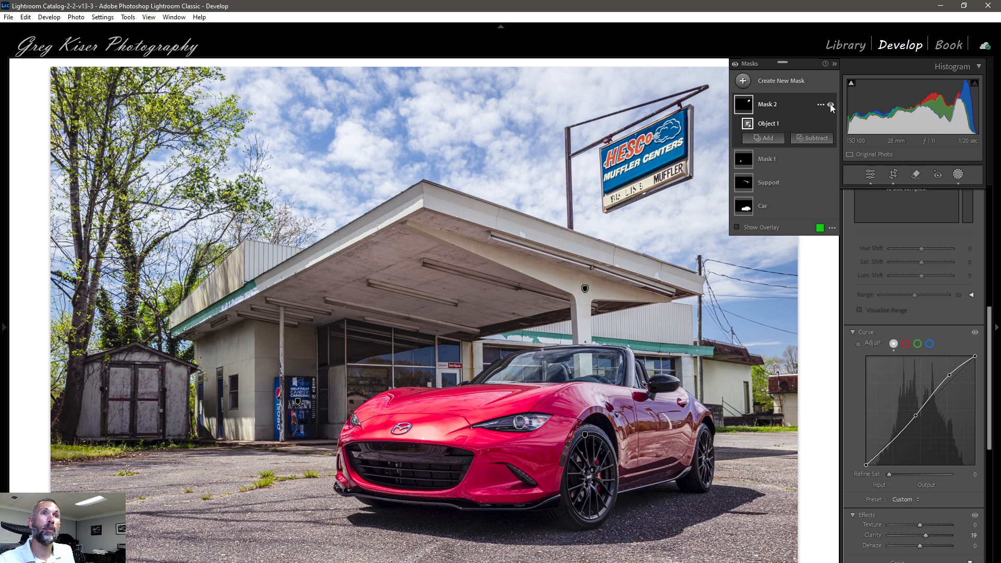
pyautogui.click(830, 104)
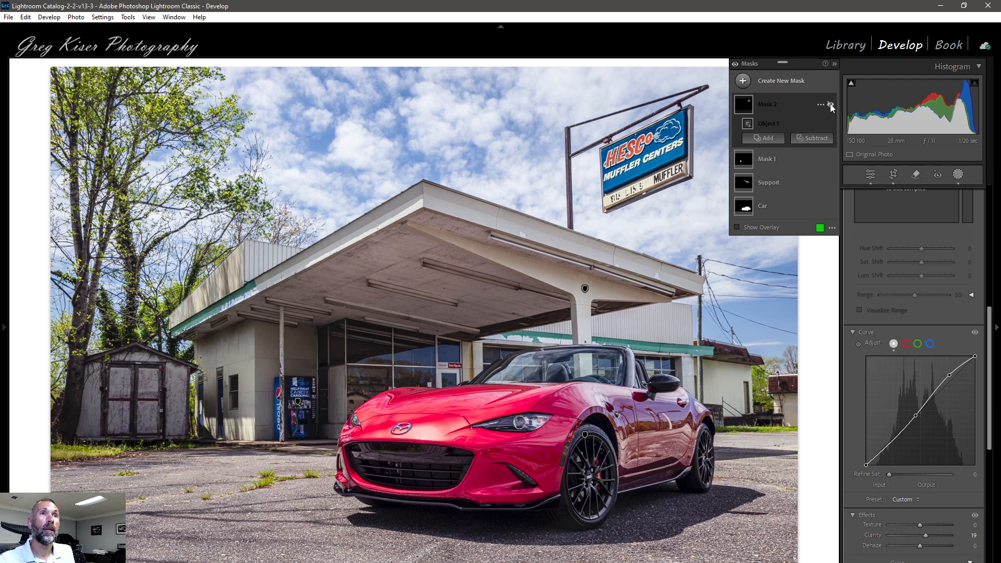
pyautogui.click(830, 105)
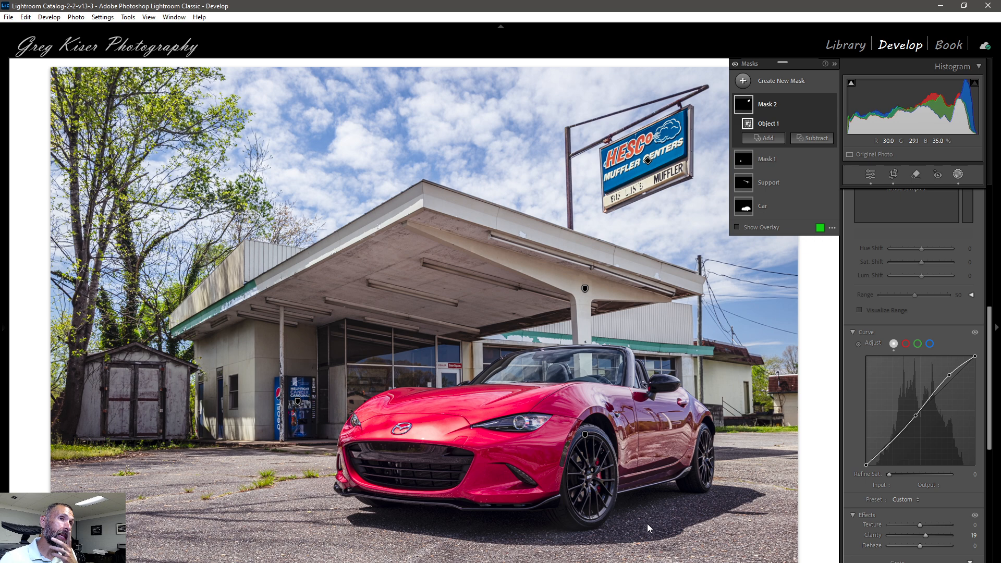
# Duplicate and invert the Car mask to cover everything except the car.
pyautogui.click(762, 206)
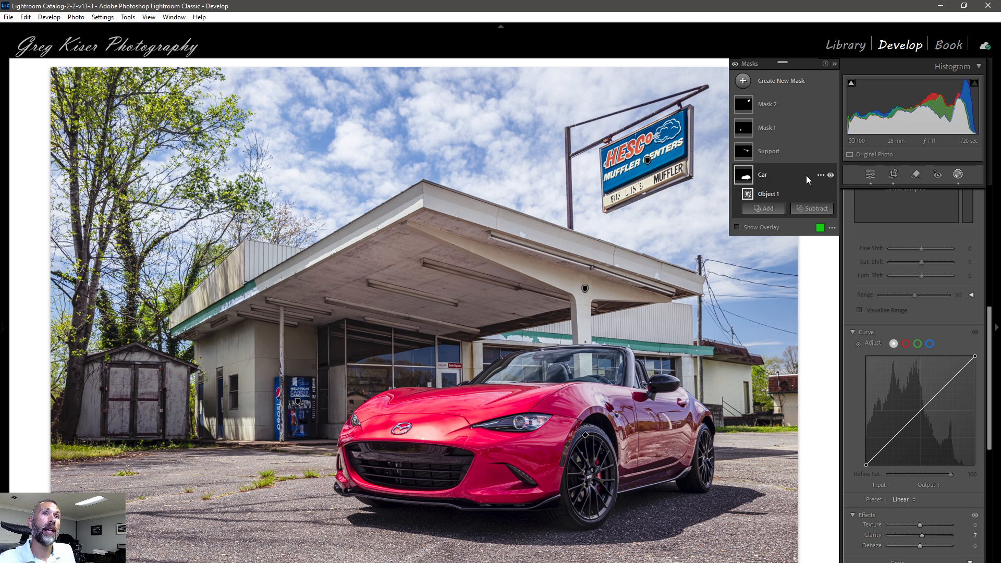
pyautogui.click(821, 175)
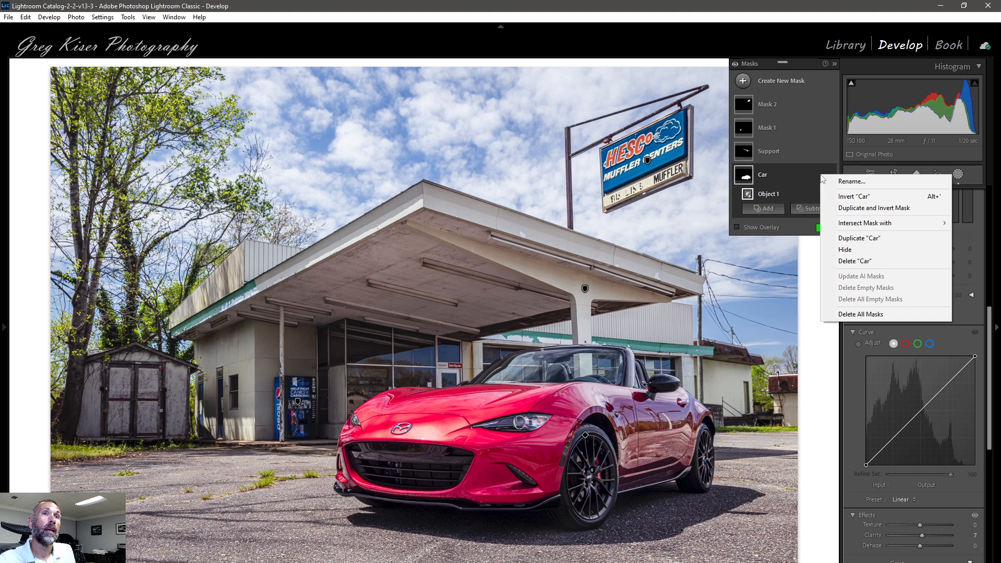
pyautogui.click(847, 208)
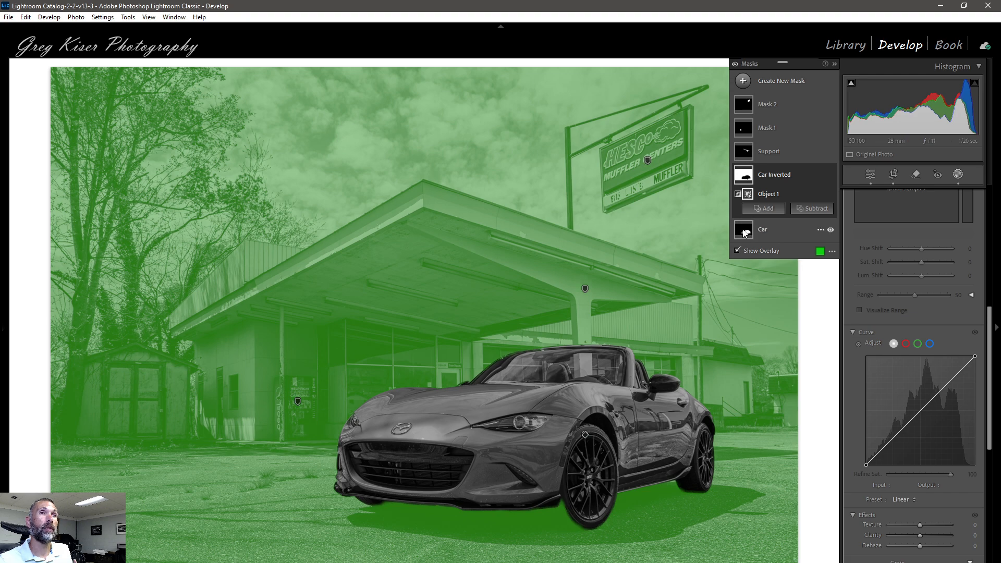
# Try lowering Exposure to -0.27 on the inverted Car mask covering the background, and reset it.
pyautogui.moveTo(751, 237)
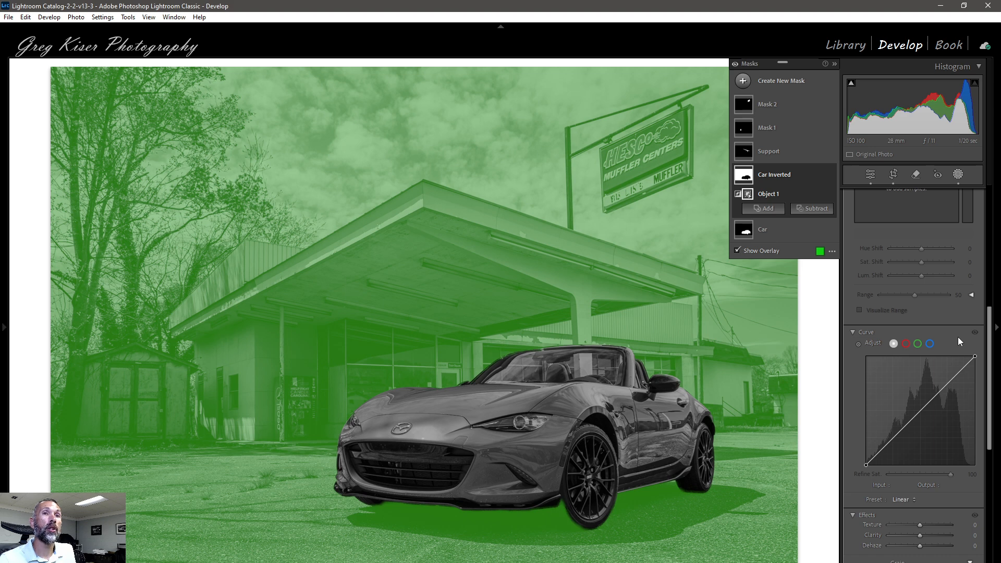
pyautogui.scroll(6, 958, 337)
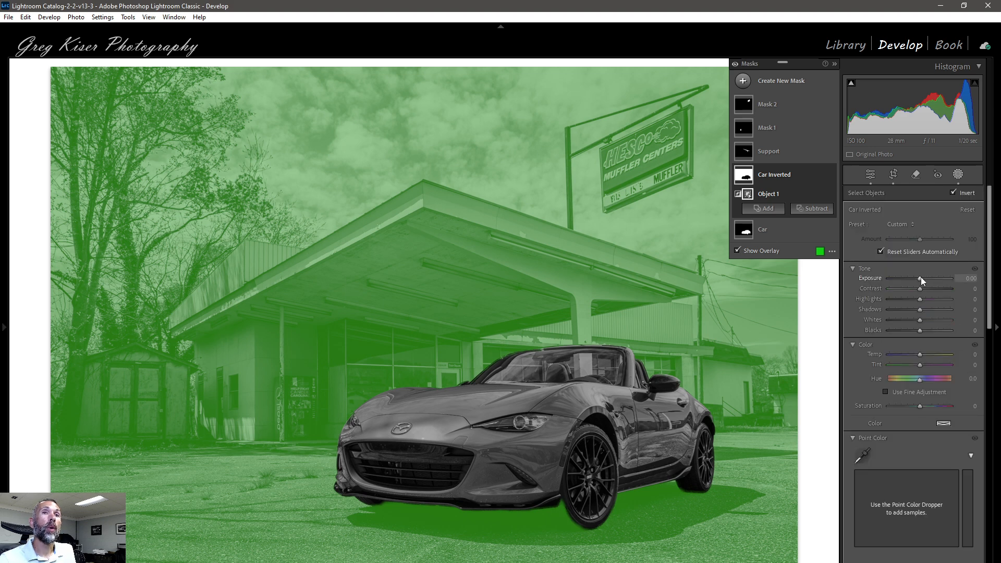
pyautogui.moveTo(921, 277); pyautogui.dragTo(918, 277)
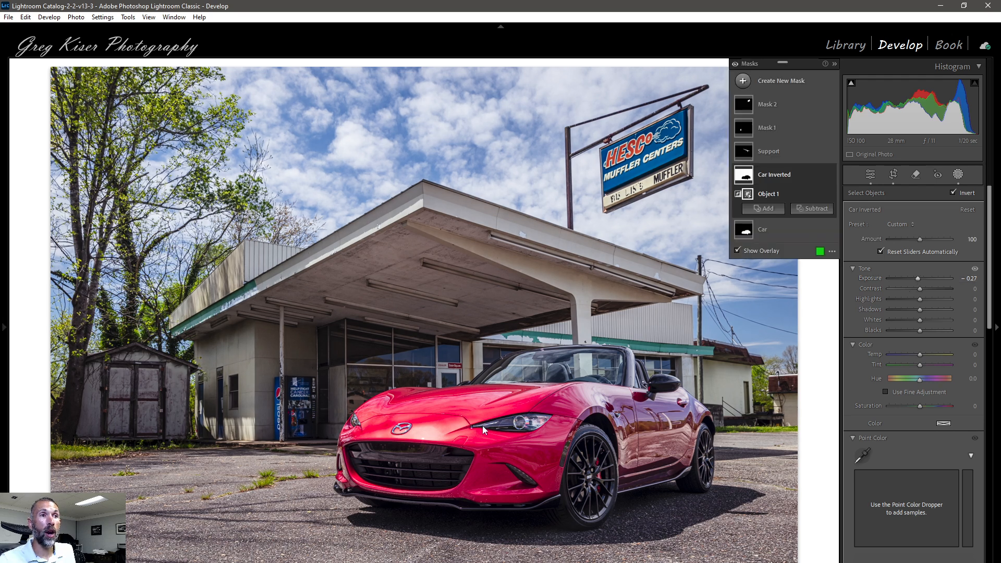
pyautogui.doubleClick(919, 277)
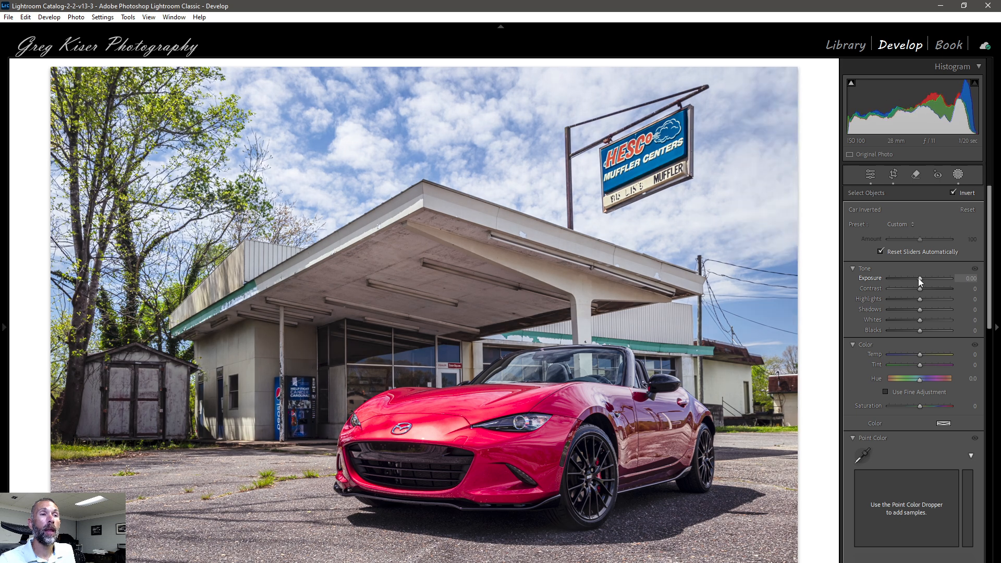
pyautogui.press('o')
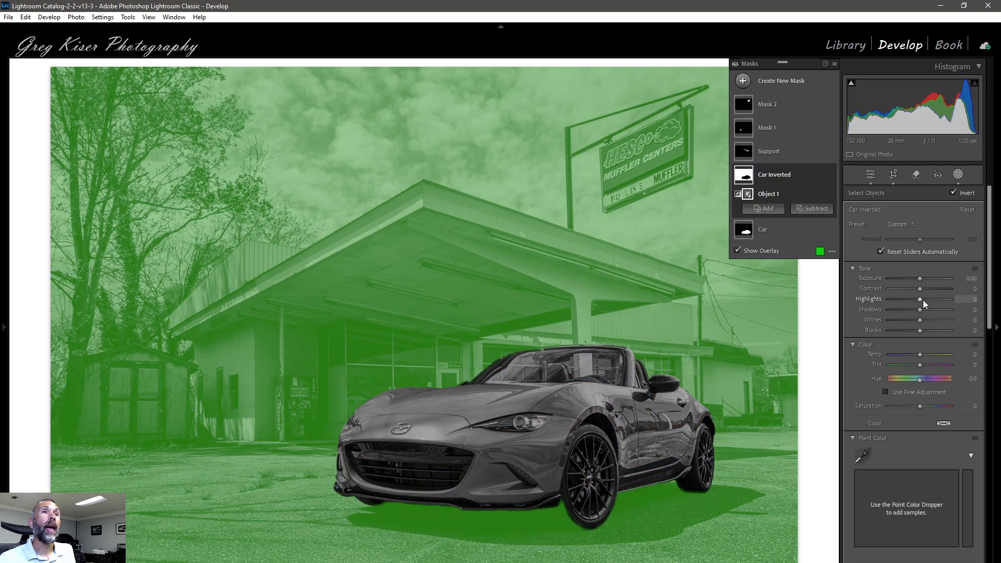
# Try Highlights at -47 and Saturation at -32 on the inverted Car mask, resetting each one.
pyautogui.moveTo(919, 299); pyautogui.dragTo(899, 297)
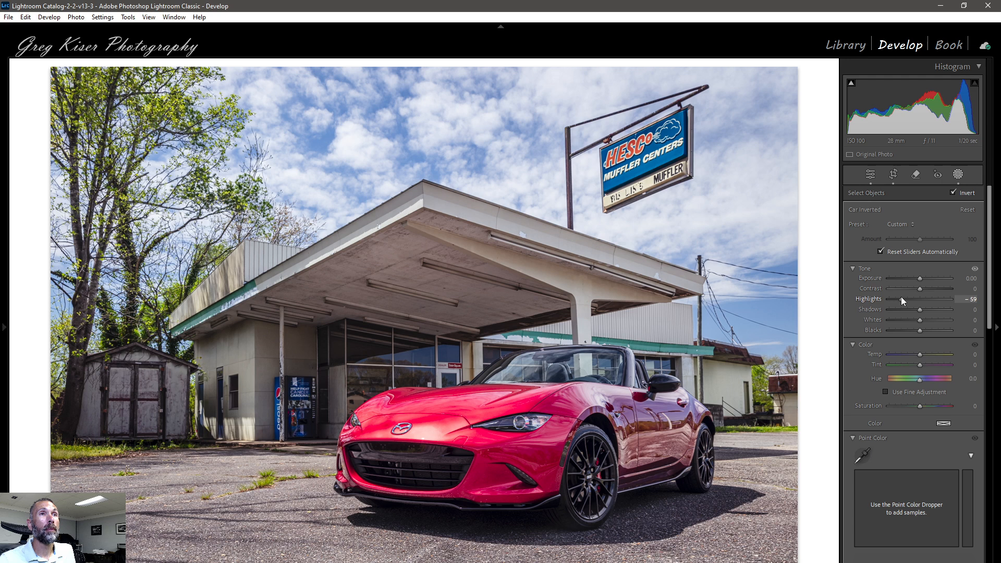
pyautogui.moveTo(903, 296); pyautogui.dragTo(905, 296)
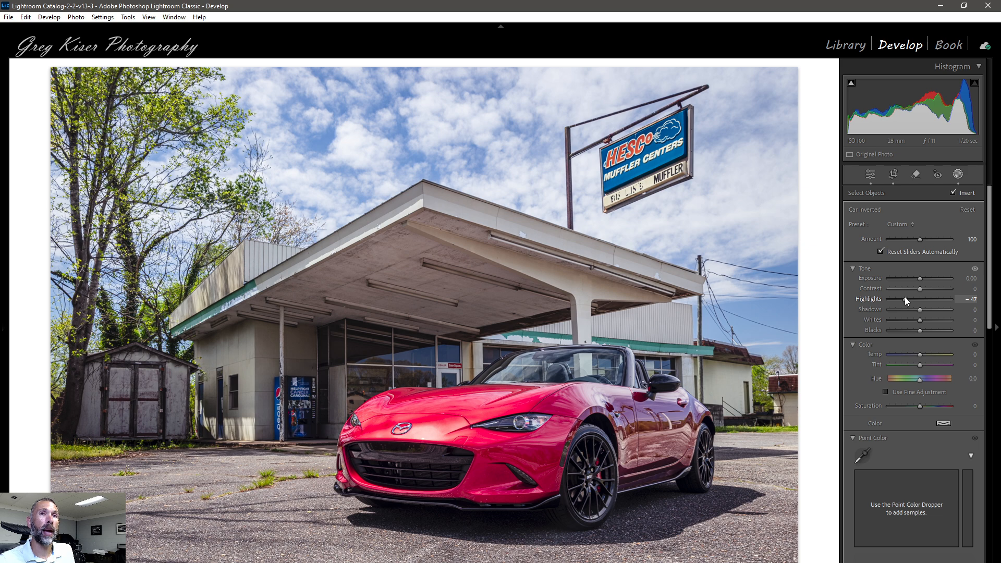
pyautogui.doubleClick(906, 299)
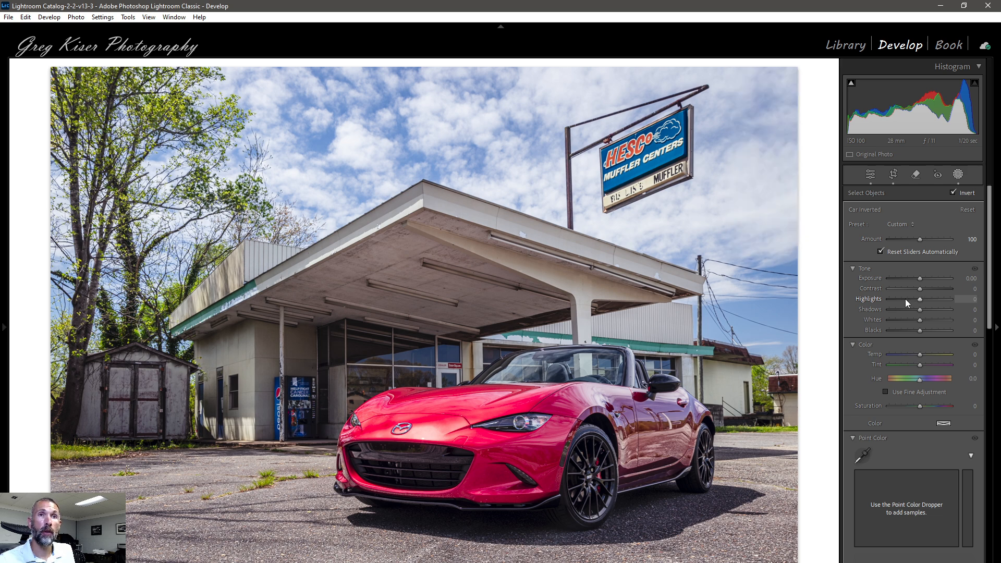
pyautogui.moveTo(918, 408); pyautogui.dragTo(910, 405)
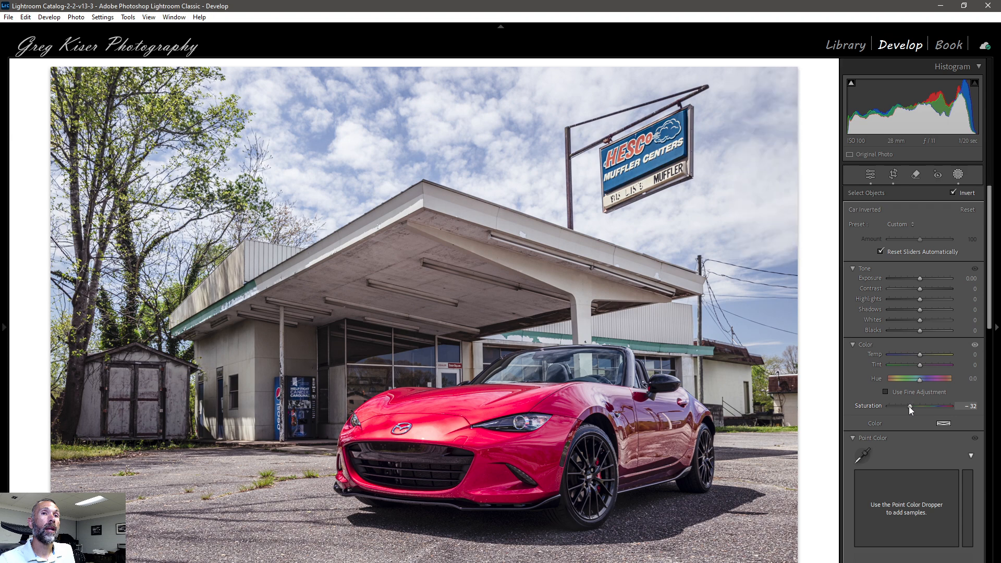
pyautogui.doubleClick(911, 407)
# Add contrast to the inverted Car mask's RGB curve with points at input 66, output 60 and input 190, output 192.
pyautogui.scroll(-2, 924, 420)
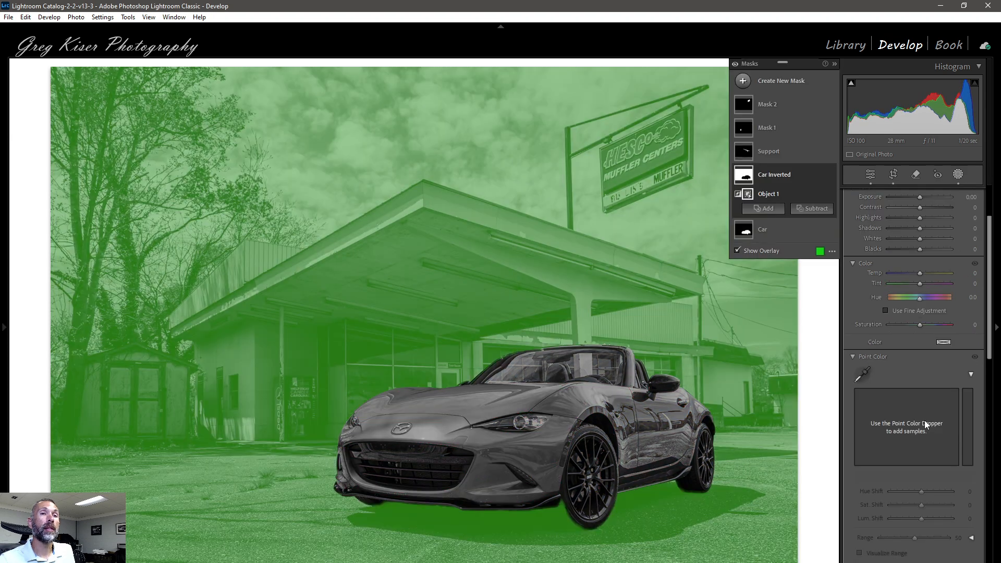
pyautogui.scroll(-4, 925, 420)
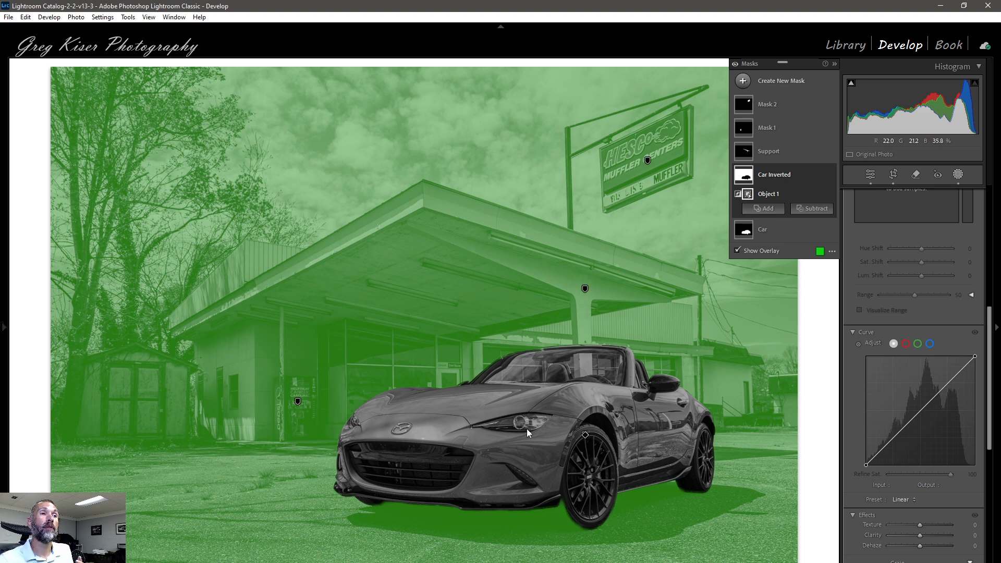
pyautogui.click(893, 439)
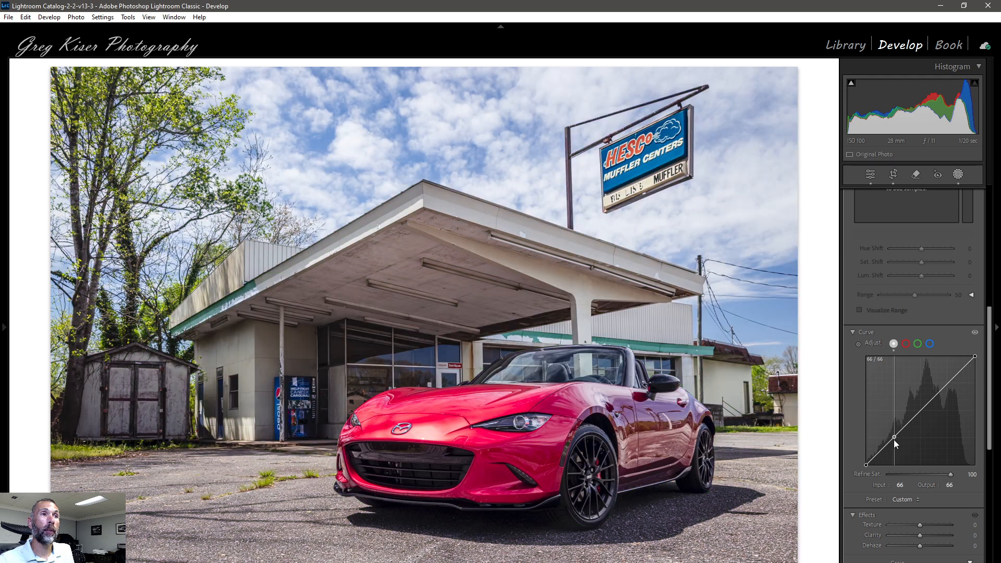
pyautogui.moveTo(893, 440); pyautogui.dragTo(893, 440)
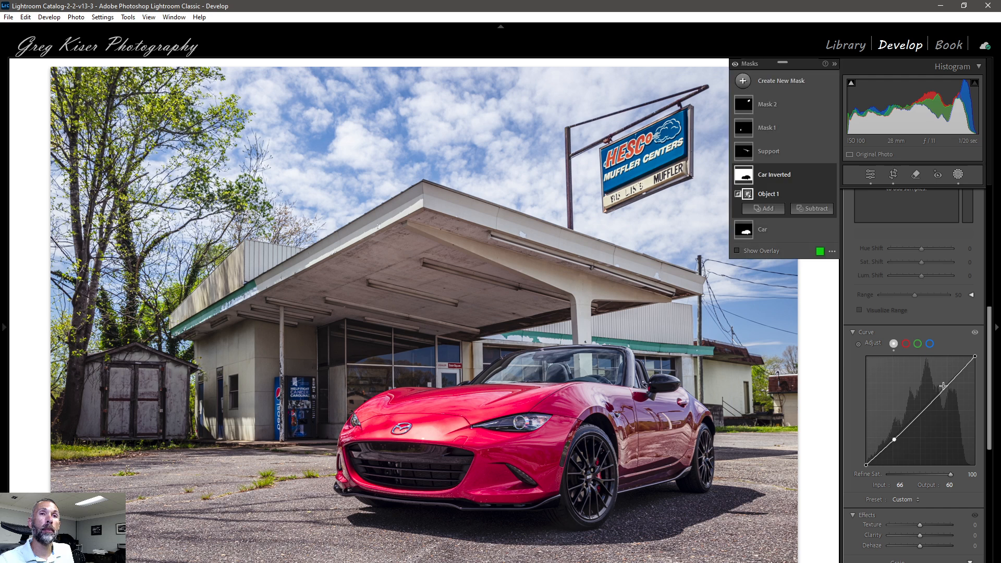
pyautogui.moveTo(948, 385); pyautogui.dragTo(948, 383)
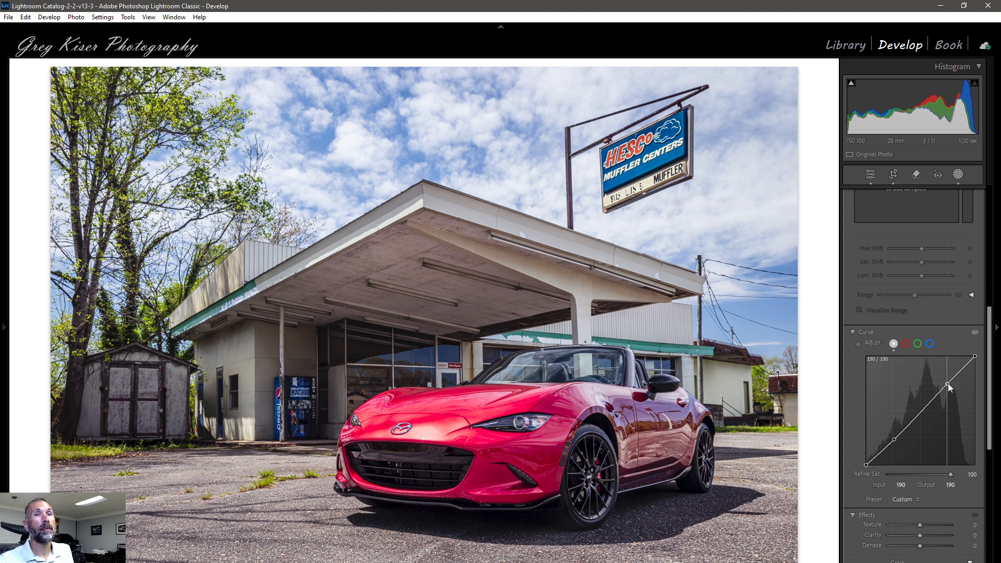
pyautogui.moveTo(948, 384); pyautogui.dragTo(948, 382)
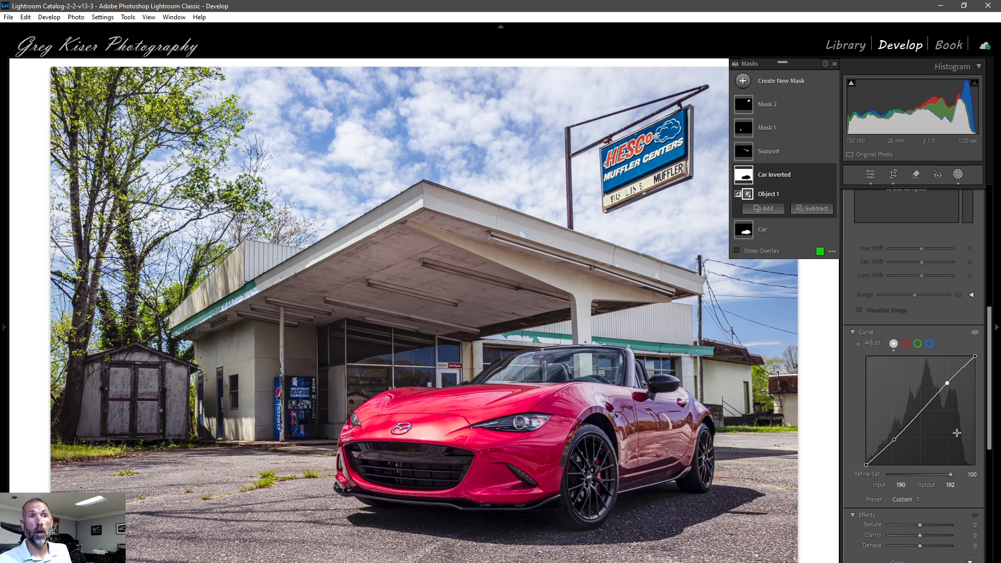
# Raise the inverted Car mask's blue-channel curve at input 126 to output 130, and set its Clarity to -7.
pyautogui.click(930, 343)
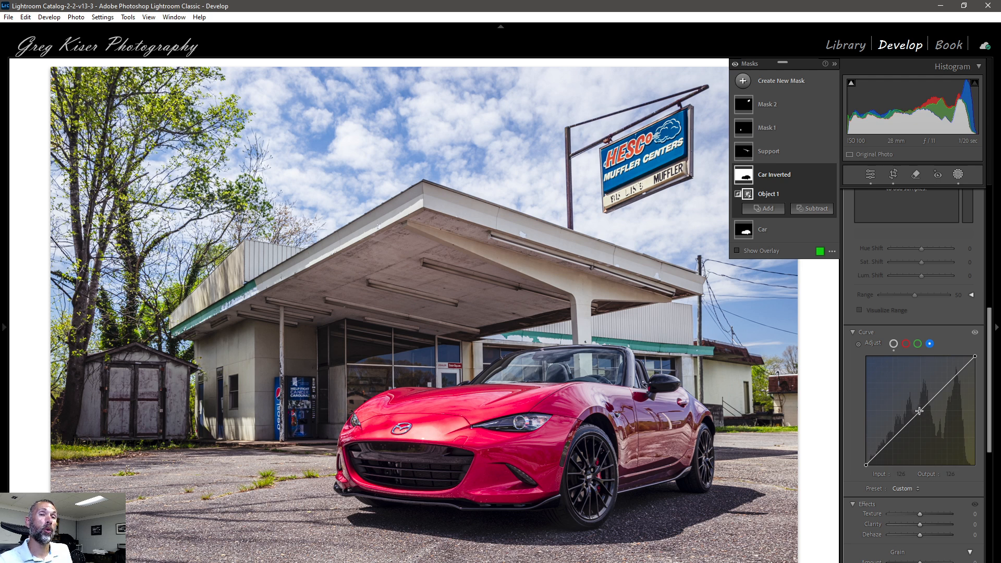
pyautogui.moveTo(920, 412); pyautogui.dragTo(921, 415)
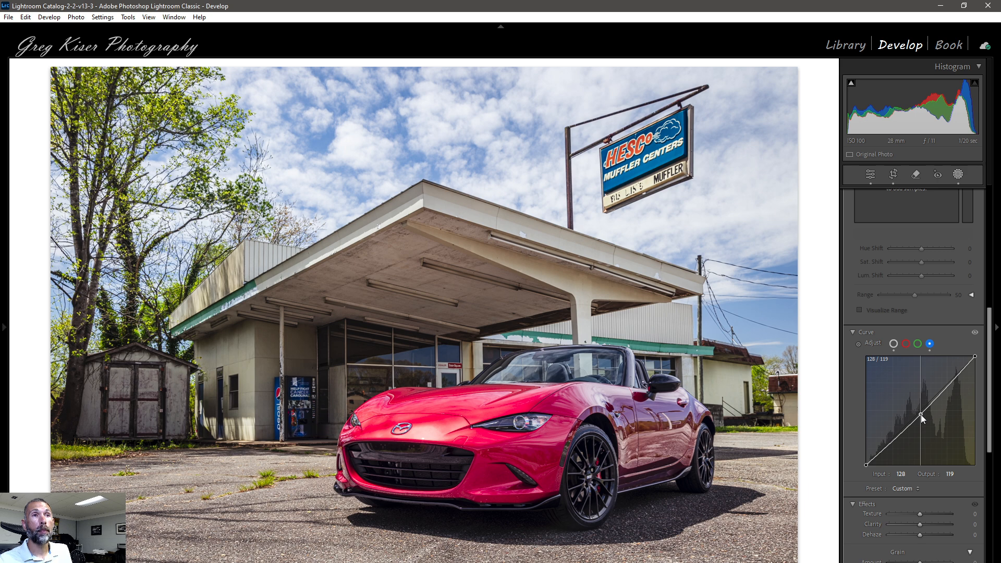
pyautogui.moveTo(921, 414); pyautogui.dragTo(921, 415)
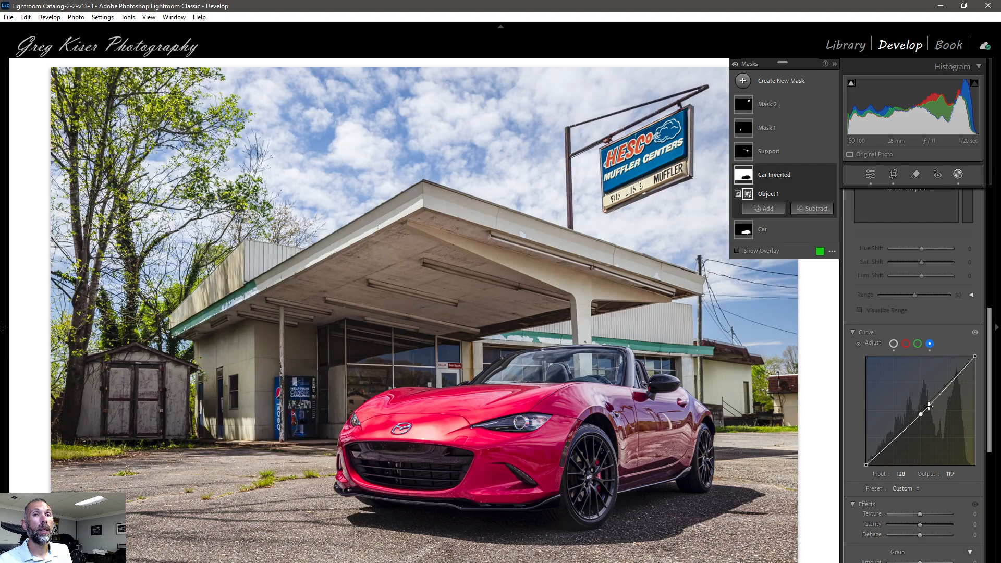
pyautogui.moveTo(921, 414); pyautogui.dragTo(918, 408)
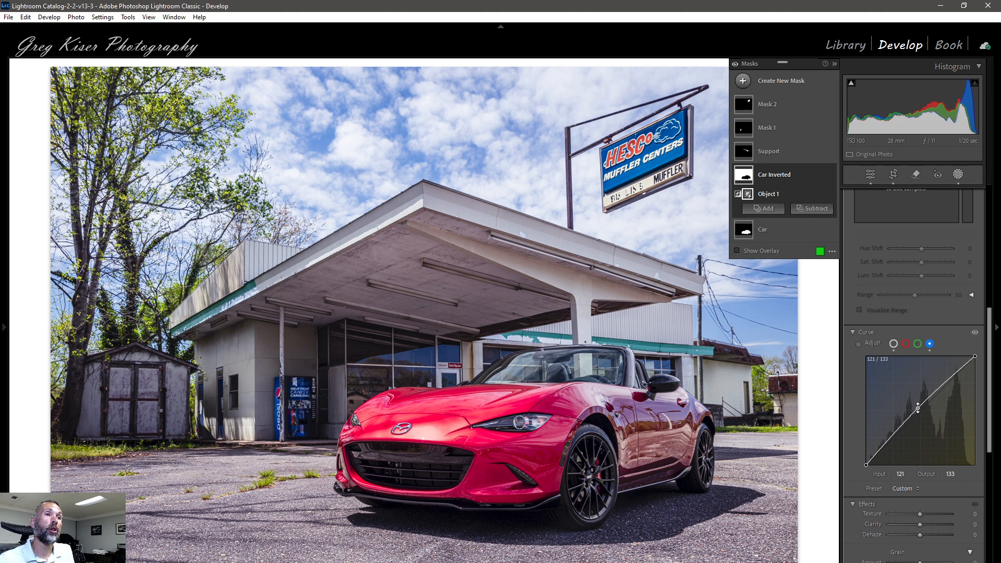
pyautogui.moveTo(918, 408); pyautogui.dragTo(920, 409)
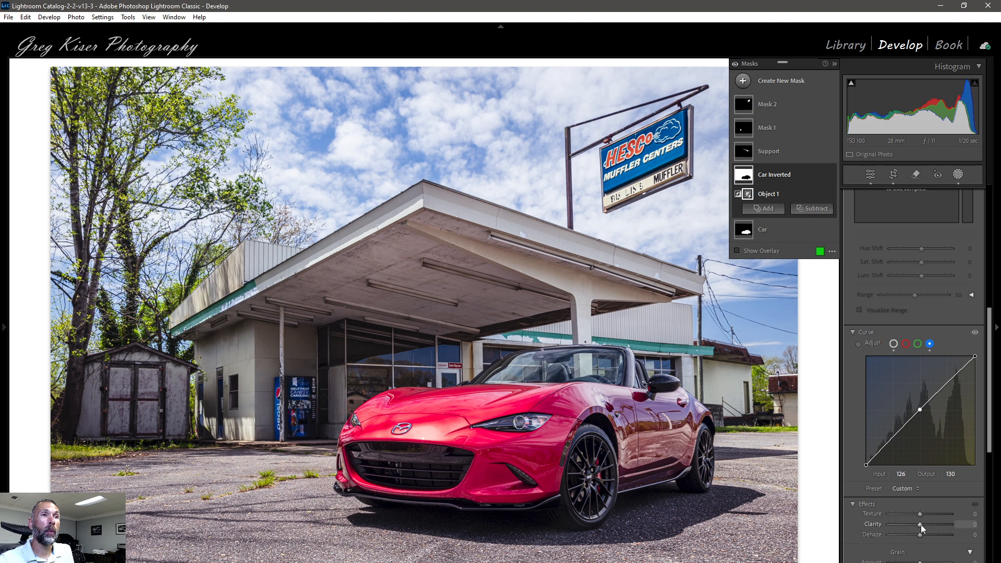
pyautogui.moveTo(921, 525); pyautogui.dragTo(919, 525)
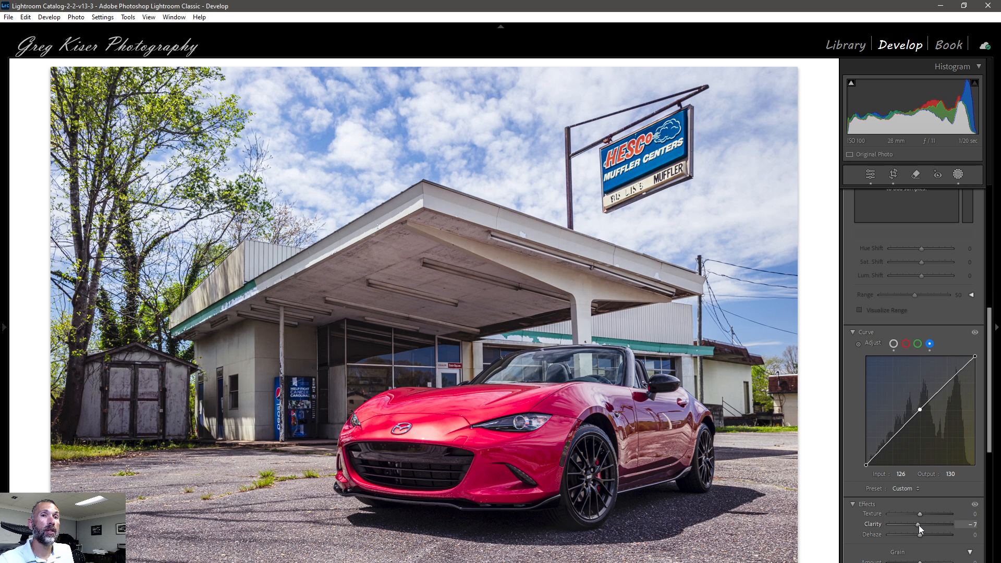
# Switch to the vending machine mask and set its Clarity to 25.
pyautogui.hotkey('shift', 'w')
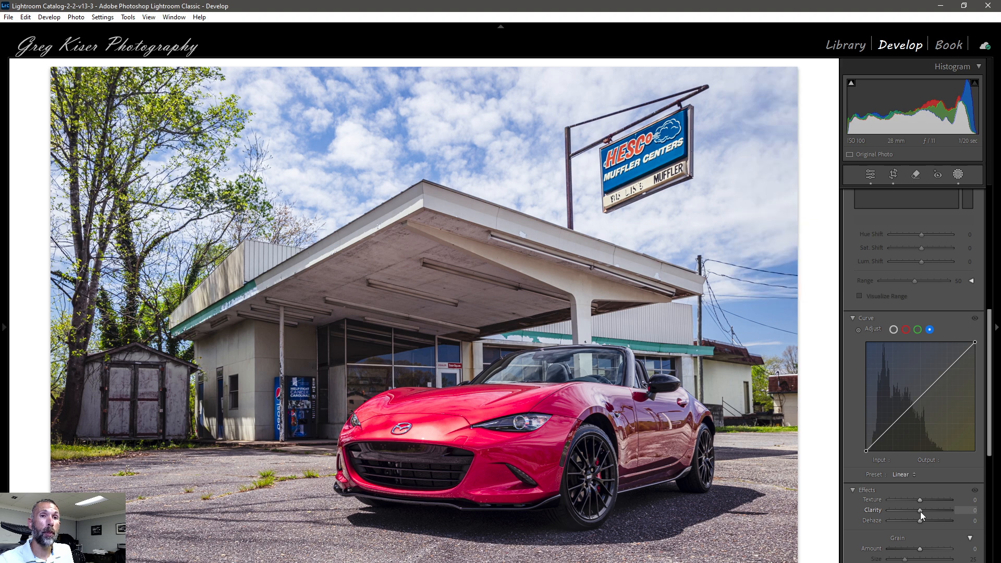
pyautogui.moveTo(921, 512); pyautogui.dragTo(924, 511)
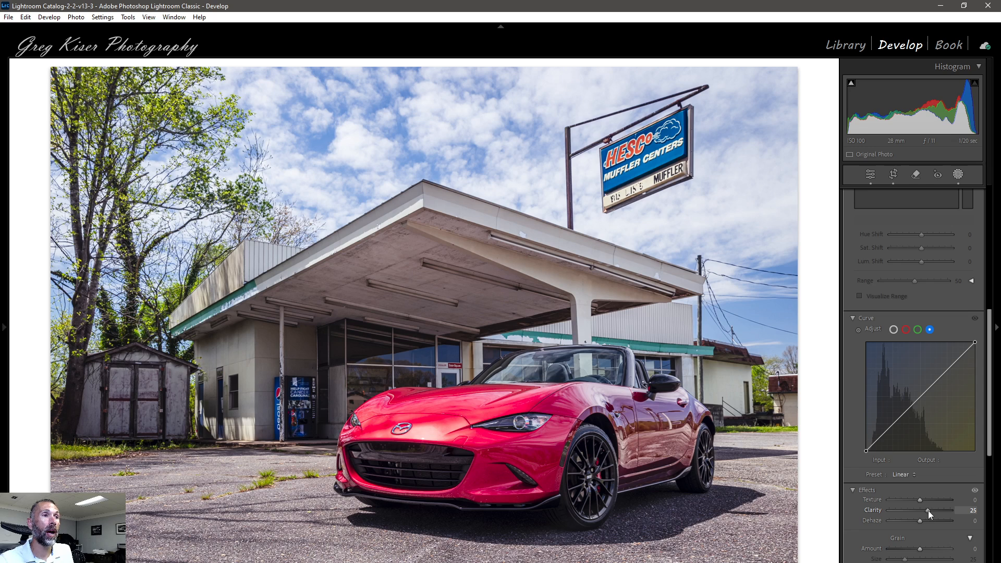
pyautogui.moveTo(928, 511); pyautogui.dragTo(928, 512)
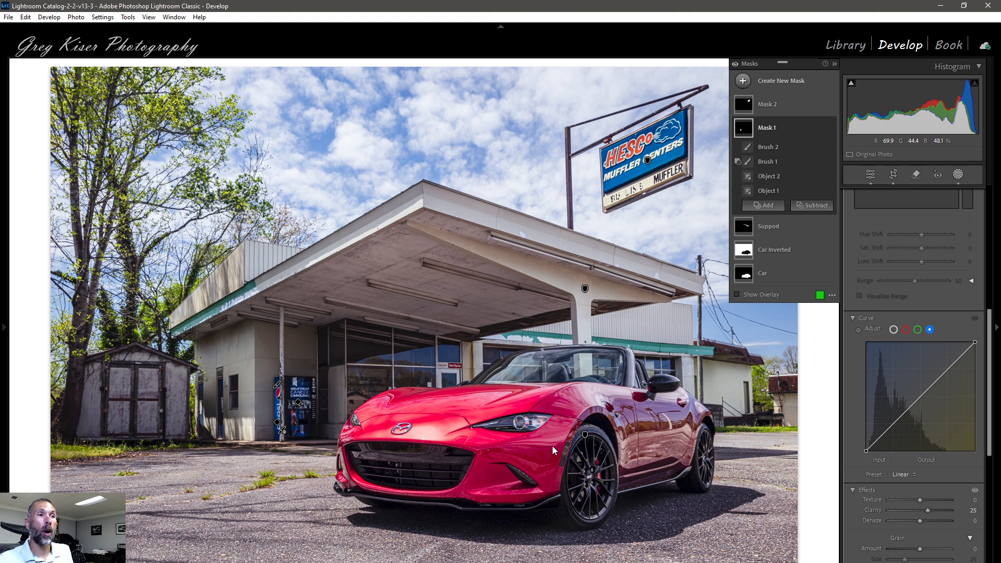
# Create a new object mask by painting over the car's front wheel with the selection brush at size 5.
pyautogui.click(790, 86)
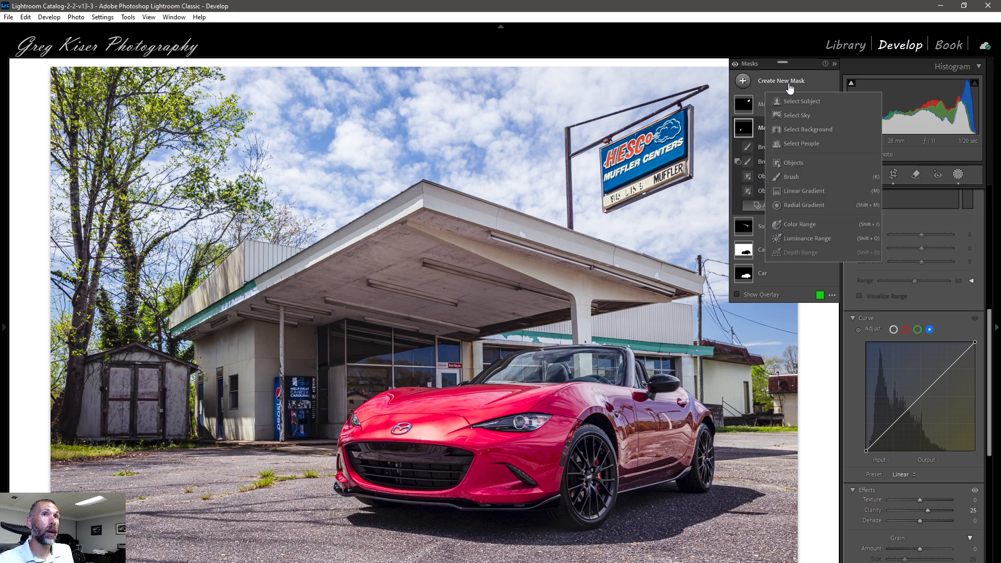
pyautogui.click(793, 163)
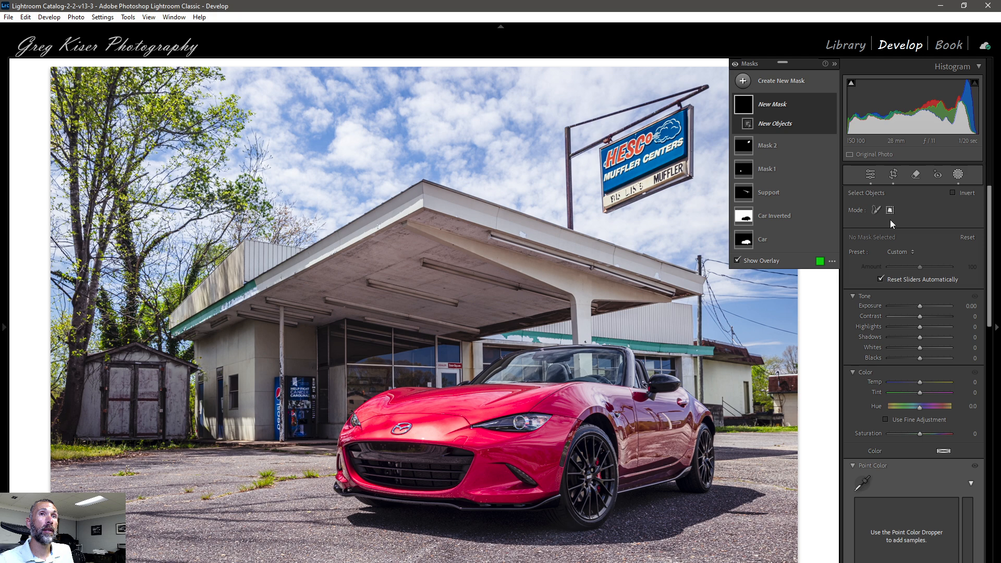
pyautogui.click(876, 210)
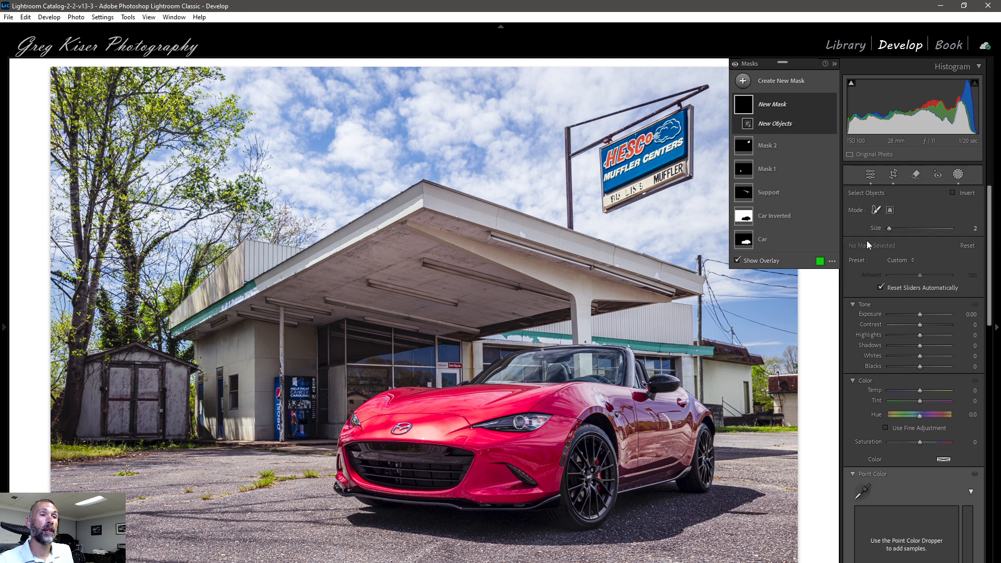
pyautogui.scroll(1, 601, 513)
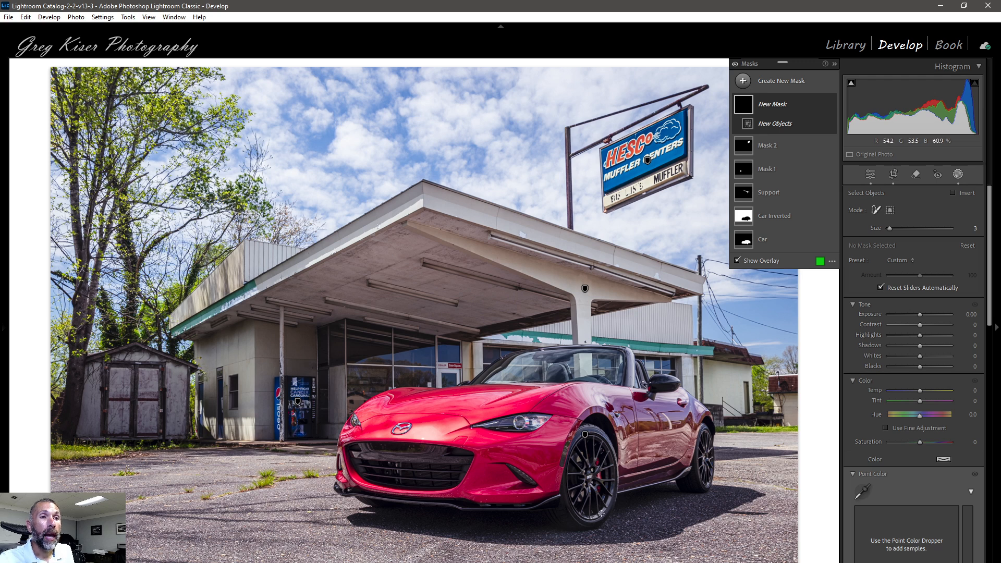
pyautogui.scroll(1, 601, 514)
pyautogui.moveTo(601, 514)
pyautogui.mouseDown()
pyautogui.moveTo(616, 464)
pyautogui.moveTo(610, 443)
pyautogui.moveTo(589, 432)
pyautogui.moveTo(570, 455)
pyautogui.moveTo(569, 521)
pyautogui.moveTo(585, 527)
pyautogui.moveTo(599, 513)
pyautogui.moveTo(606, 484)
pyautogui.moveTo(600, 453)
pyautogui.moveTo(584, 445)
pyautogui.moveTo(580, 511)
pyautogui.moveTo(594, 472)
pyautogui.moveTo(590, 459)
pyautogui.moveTo(586, 508)
pyautogui.mouseUp()
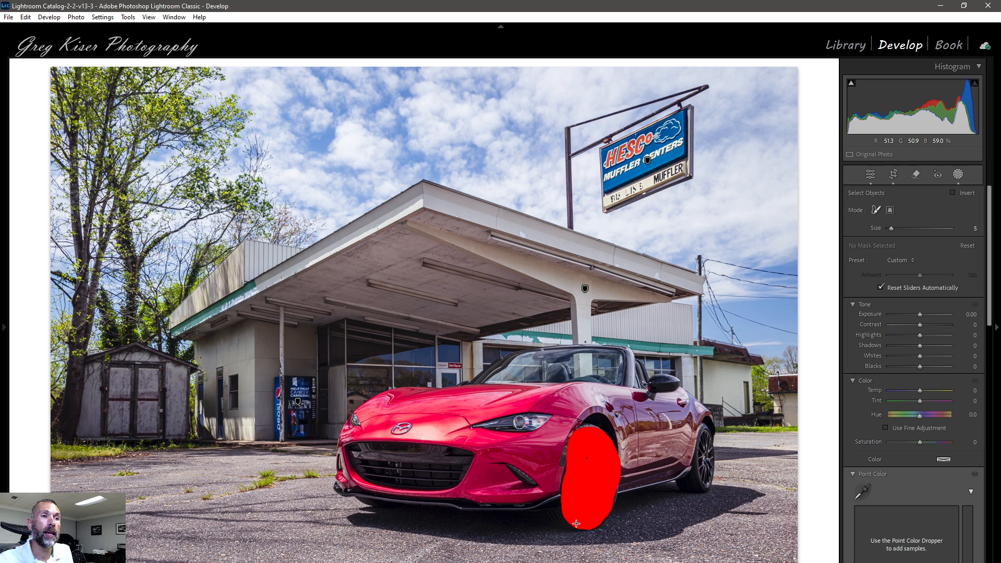
pyautogui.moveTo(576, 523)
pyautogui.mouseDown()
pyautogui.moveTo(562, 524)
pyautogui.moveTo(555, 503)
pyautogui.moveTo(561, 509)
pyautogui.mouseUp()
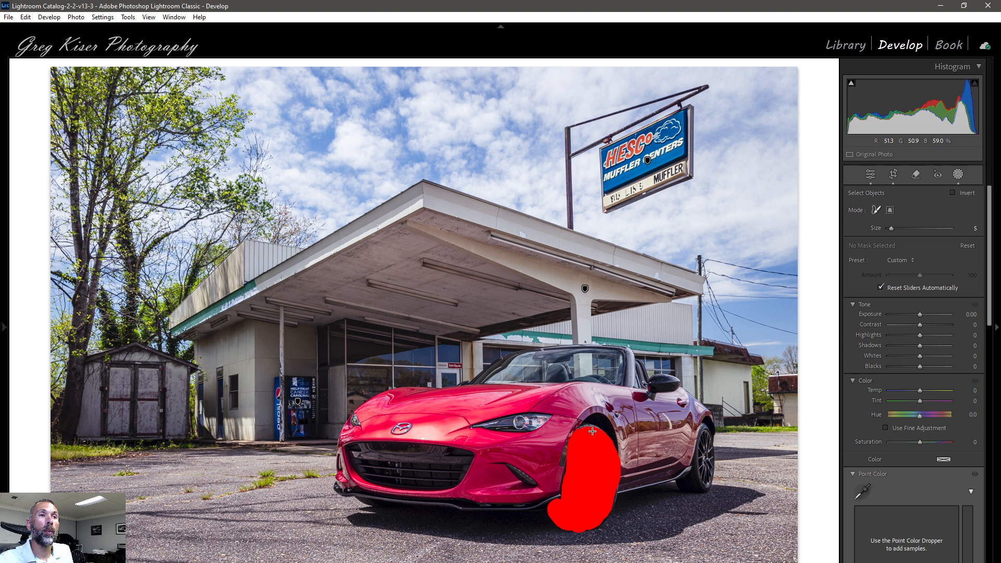
pyautogui.moveTo(593, 431); pyautogui.dragTo(596, 452)
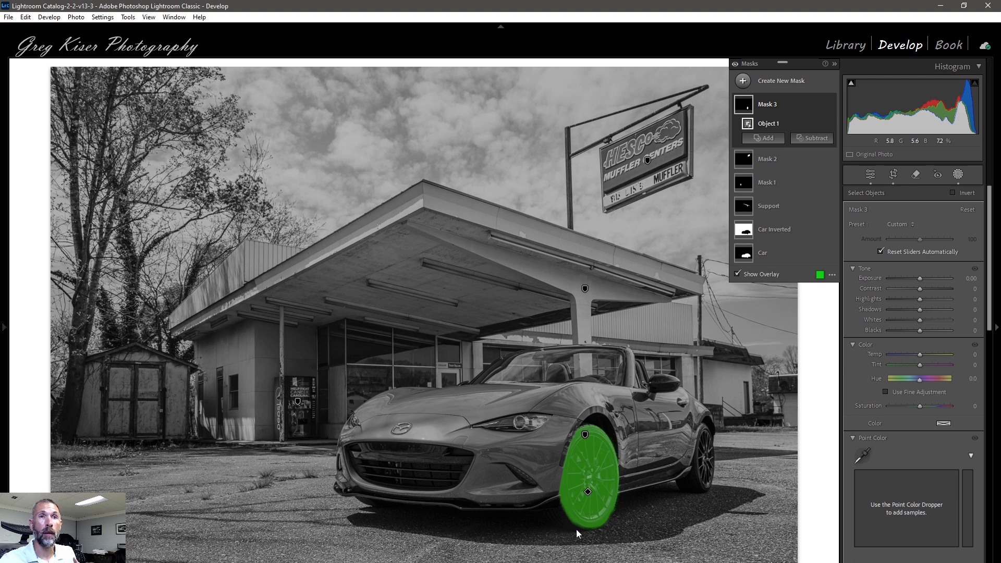
# Brighten the wheel mask's RGB curve directly on the photo, raising input 23 to output 29 and lifting the highlights, and hide the overlay.
pyautogui.scroll(-8, 925, 452)
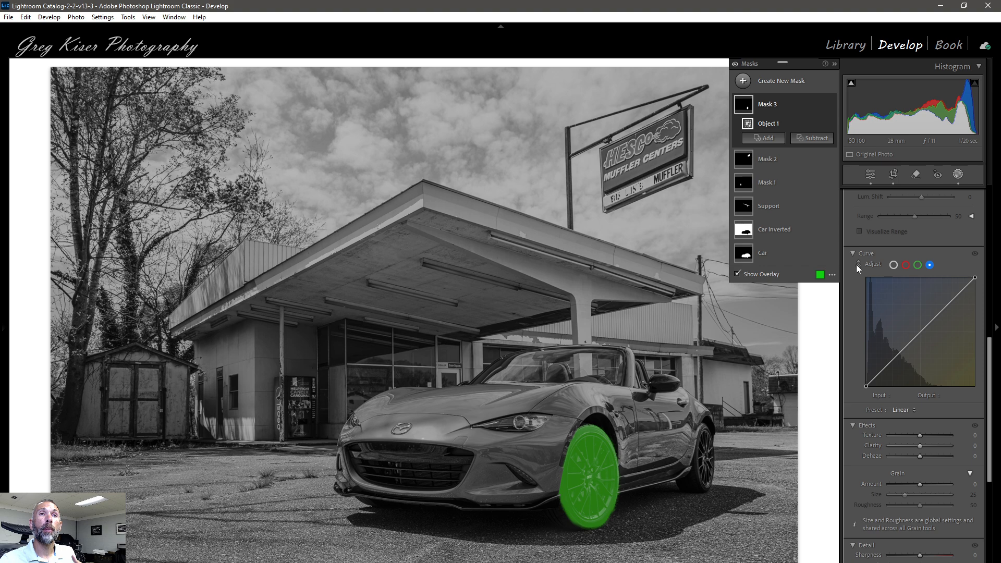
pyautogui.click(893, 265)
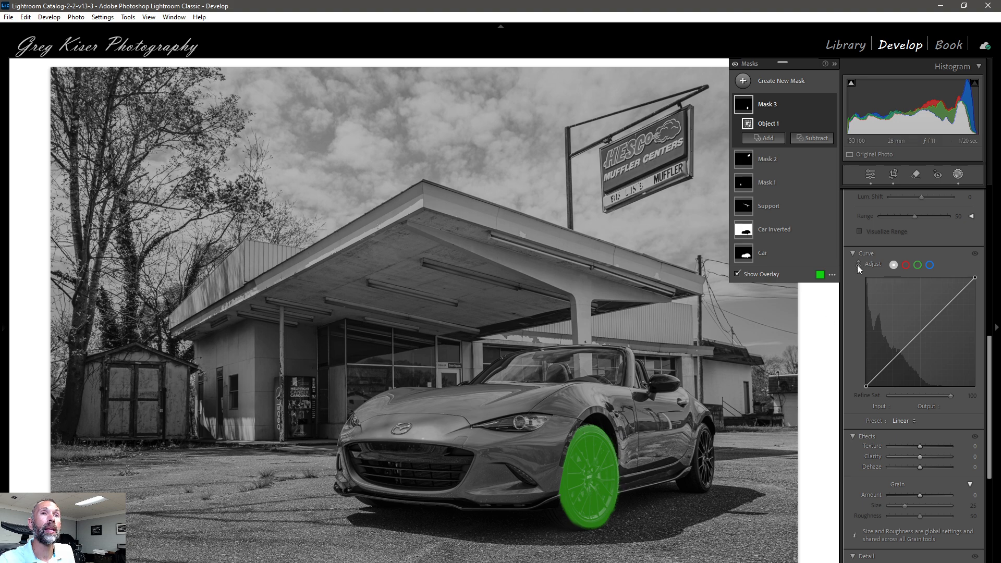
pyautogui.click(599, 476)
pyautogui.moveTo(599, 477)
pyautogui.mouseDown()
pyautogui.moveTo(599, 455)
pyautogui.moveTo(600, 481)
pyautogui.mouseUp()
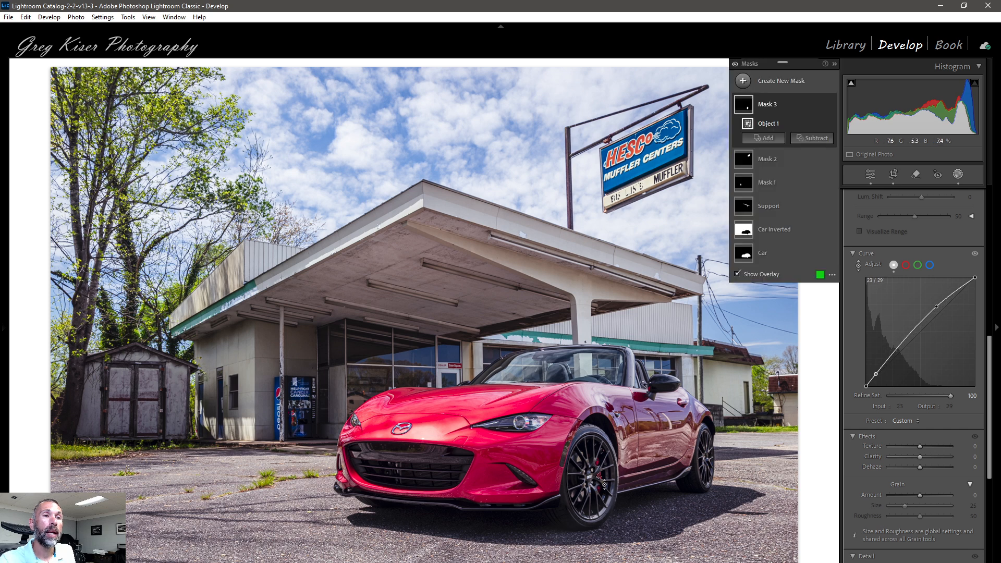
pyautogui.press('o')
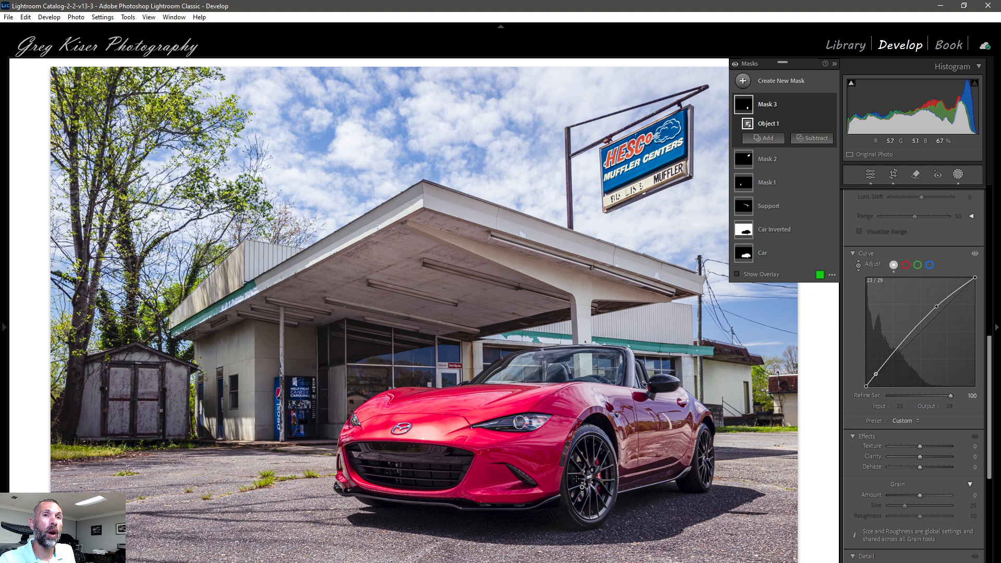
# Lower the wheel mask's RGB curve at input 23 to about output 18, and compare the wheel up close with the mask hidden and shown.
pyautogui.moveTo(576, 479); pyautogui.dragTo(576, 485)
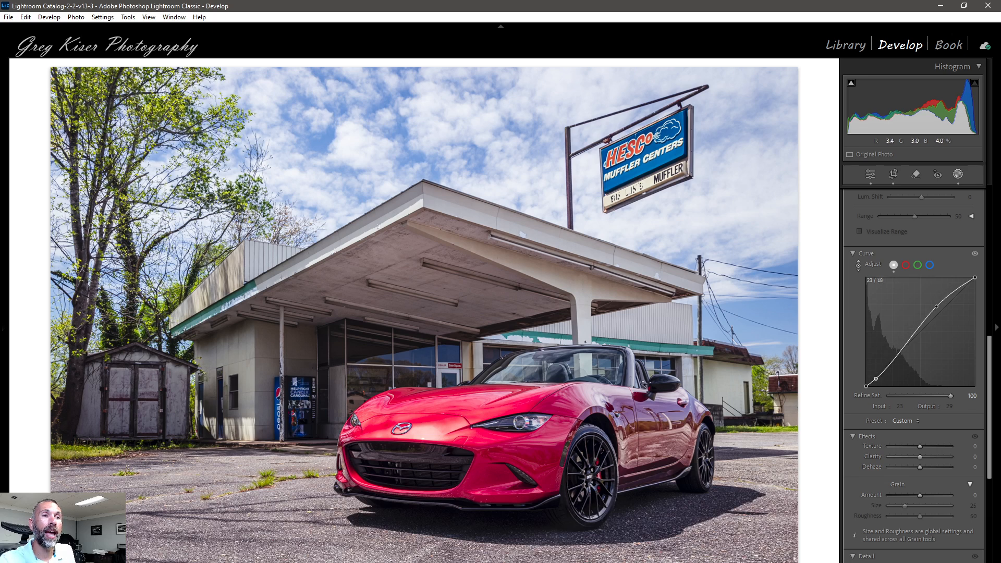
pyautogui.moveTo(576, 485); pyautogui.dragTo(579, 483)
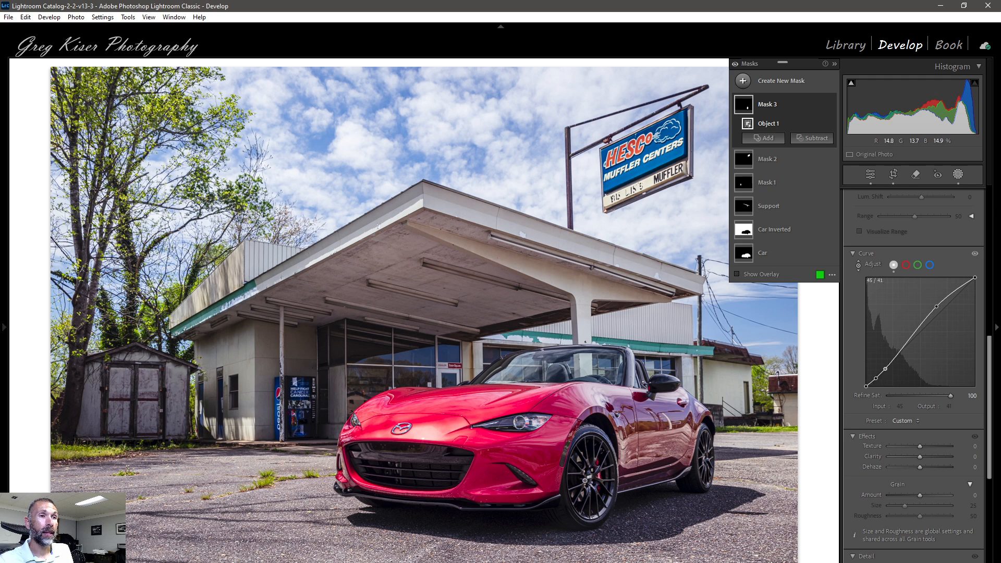
pyautogui.press('z')
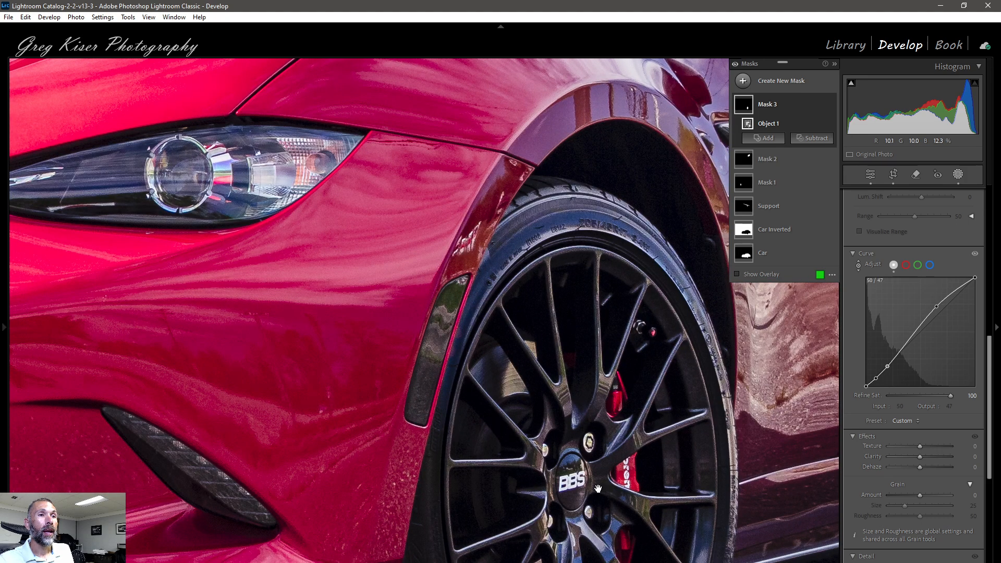
pyautogui.moveTo(594, 472); pyautogui.dragTo(504, 345)
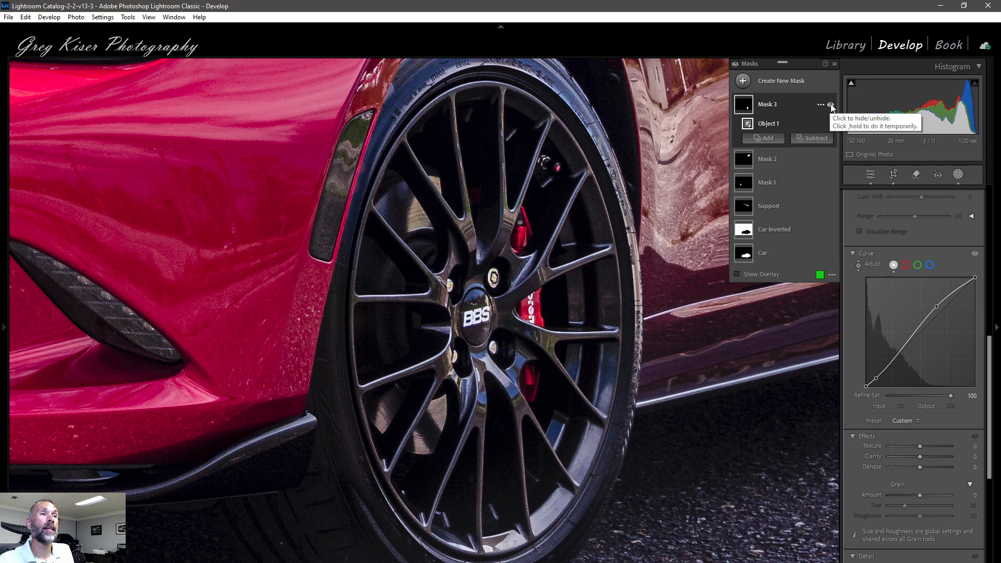
pyautogui.click(831, 105)
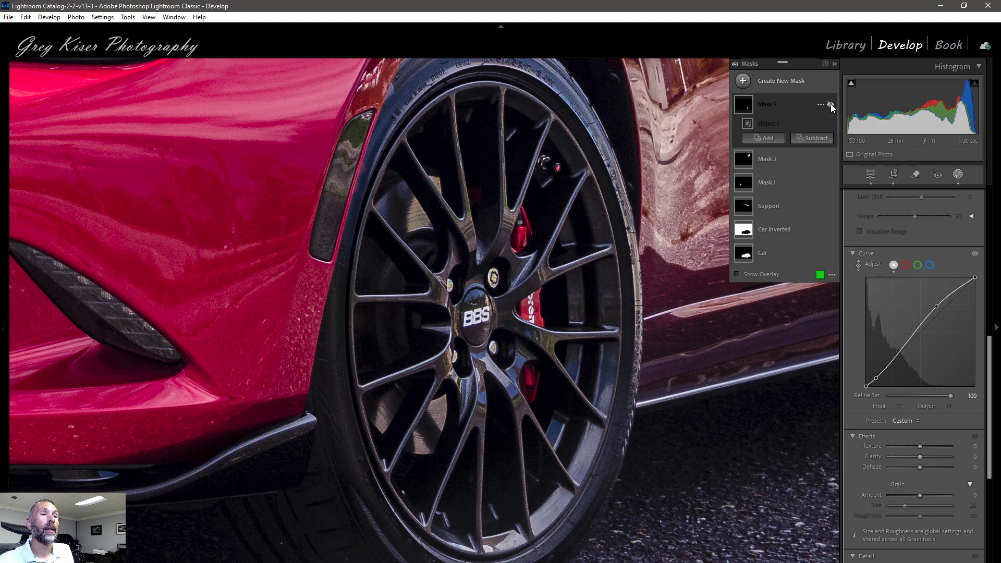
pyautogui.click(831, 104)
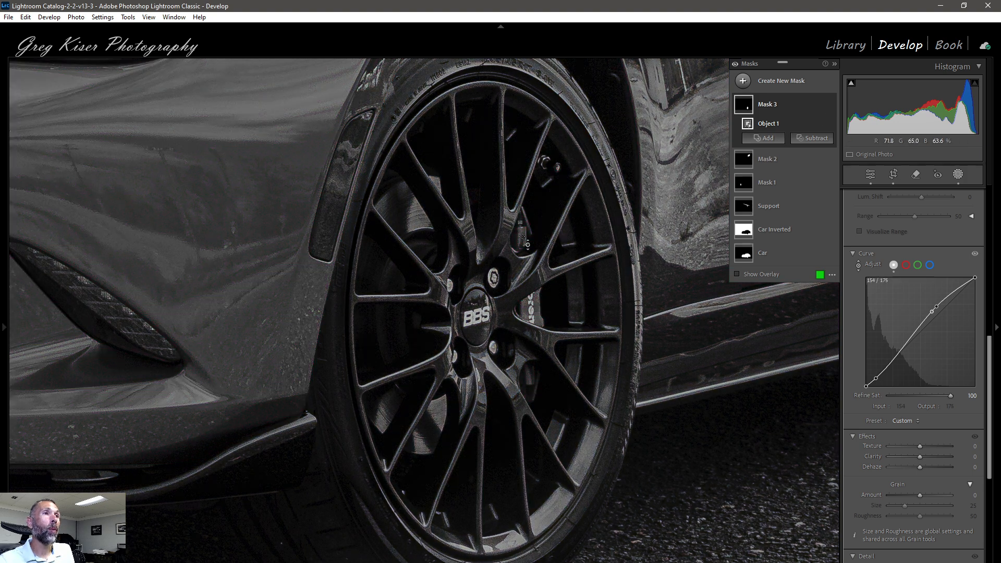
pyautogui.click(416, 282)
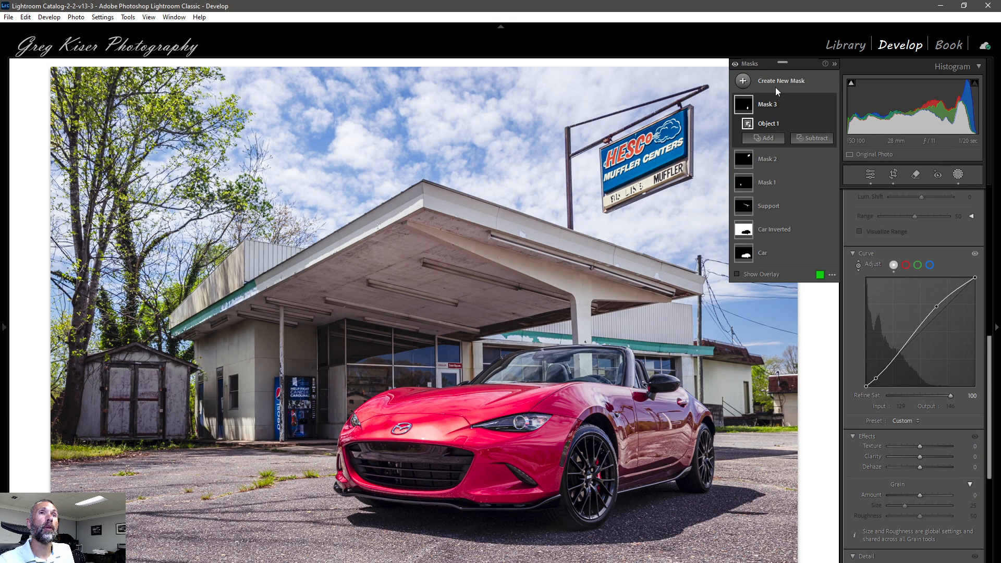
# Create a new object mask by painting over the car's larger front headlight with the selection brush at size 3.
pyautogui.click(783, 134)
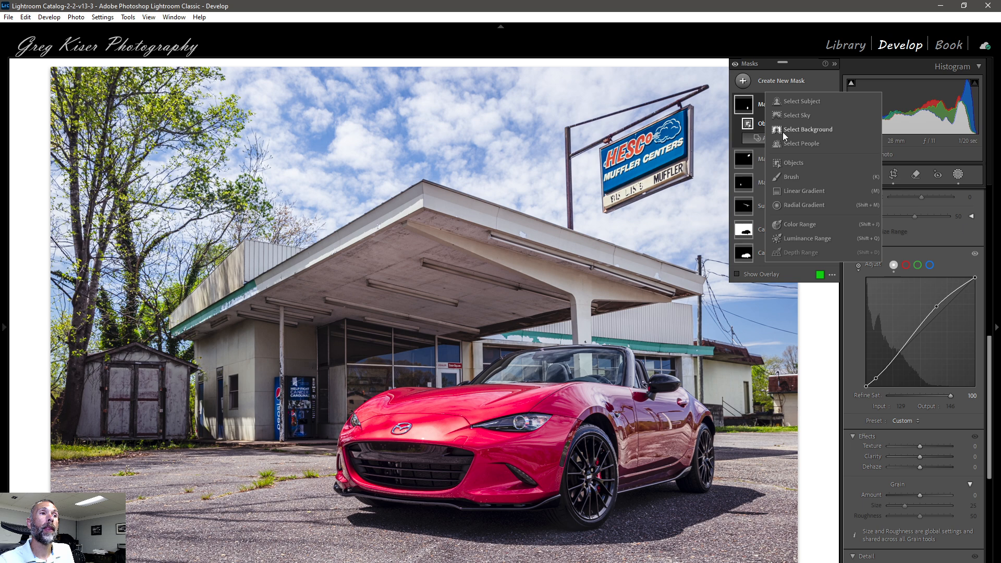
pyautogui.click(792, 162)
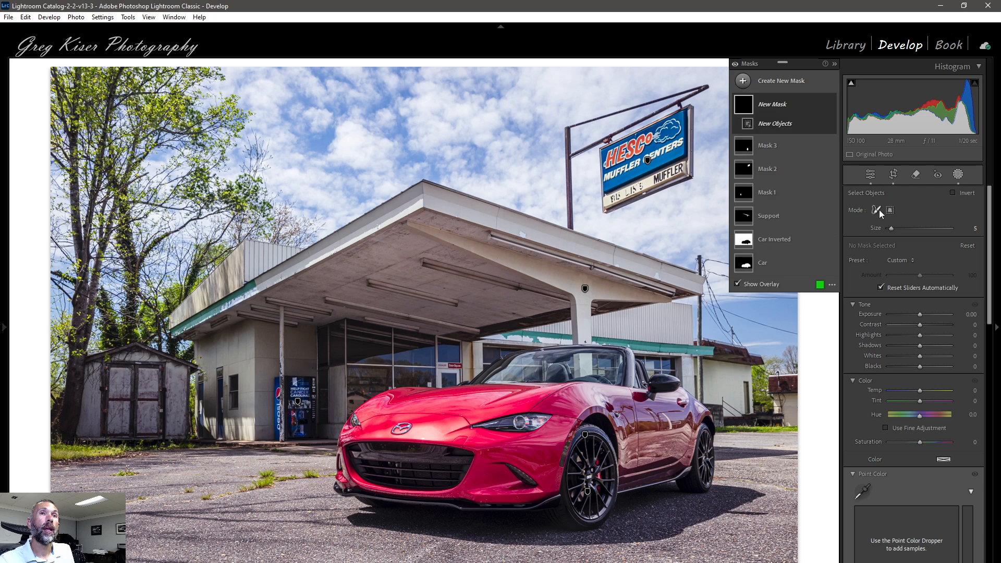
pyautogui.scroll(-2, 483, 425)
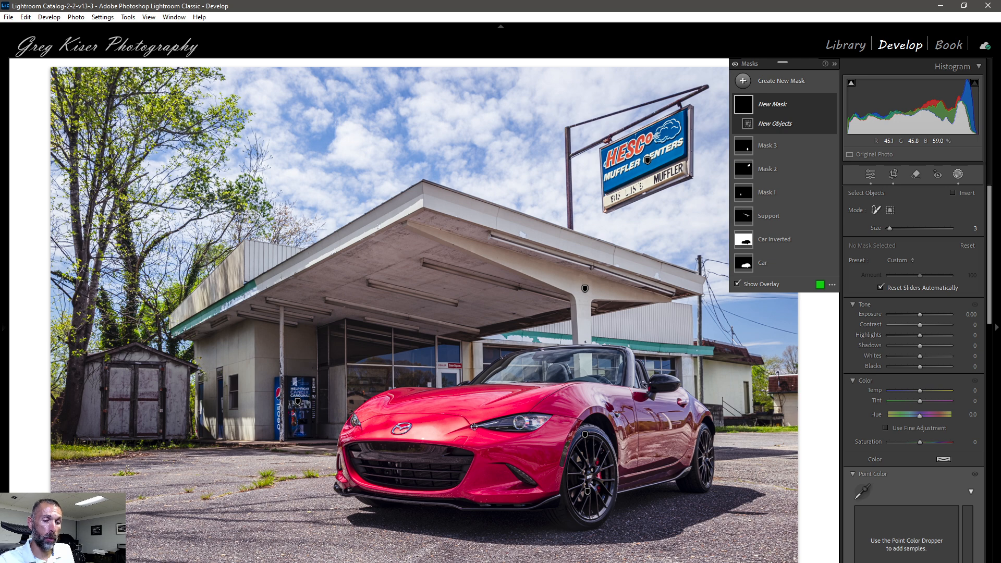
pyautogui.moveTo(474, 426)
pyautogui.mouseDown()
pyautogui.moveTo(549, 416)
pyautogui.moveTo(530, 431)
pyautogui.moveTo(485, 429)
pyautogui.mouseUp()
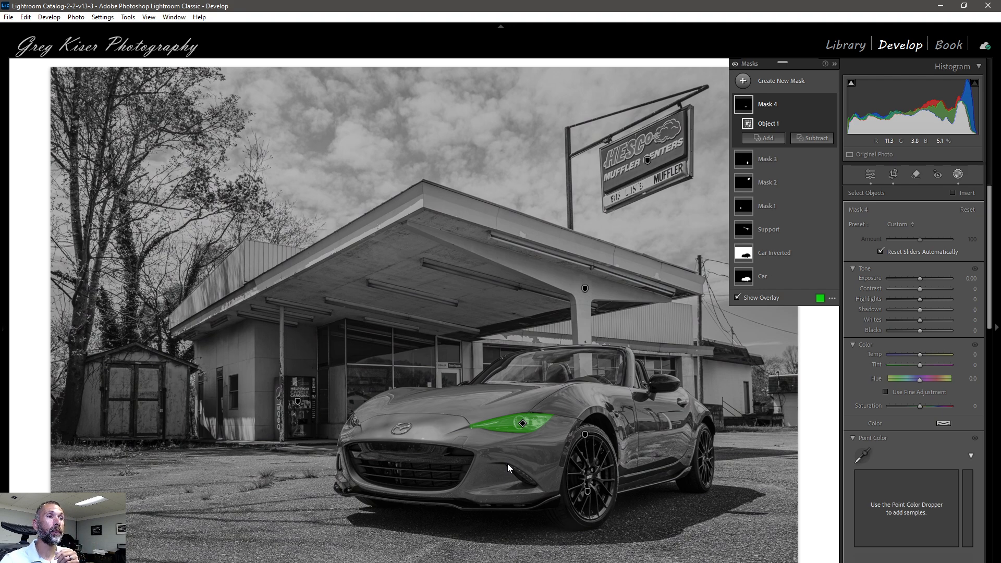
# Add the car's other front headlight to the same mask as an object selection, painting over it with the selection brush.
pyautogui.click(768, 139)
pyautogui.click(778, 222)
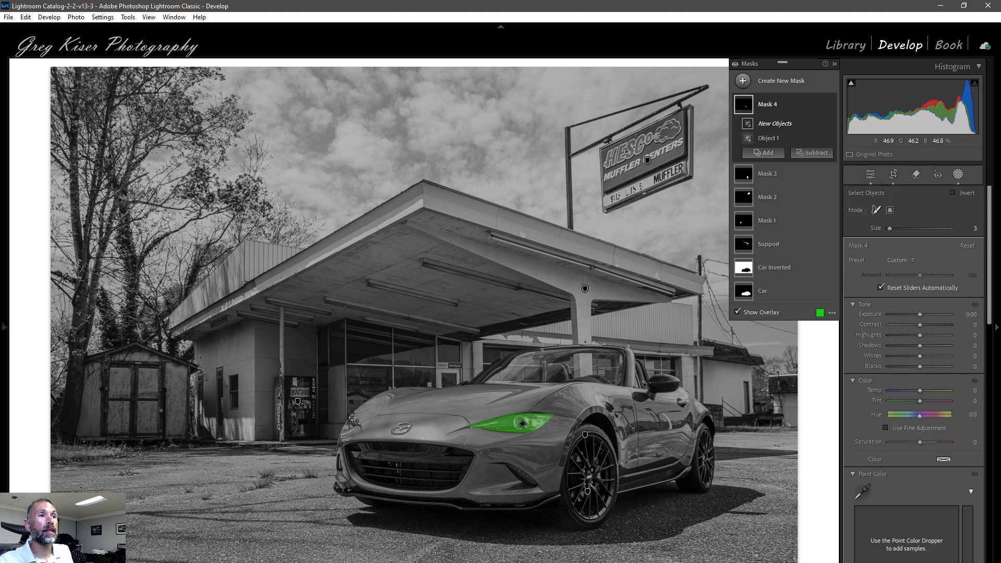
pyautogui.moveTo(353, 417); pyautogui.dragTo(354, 416)
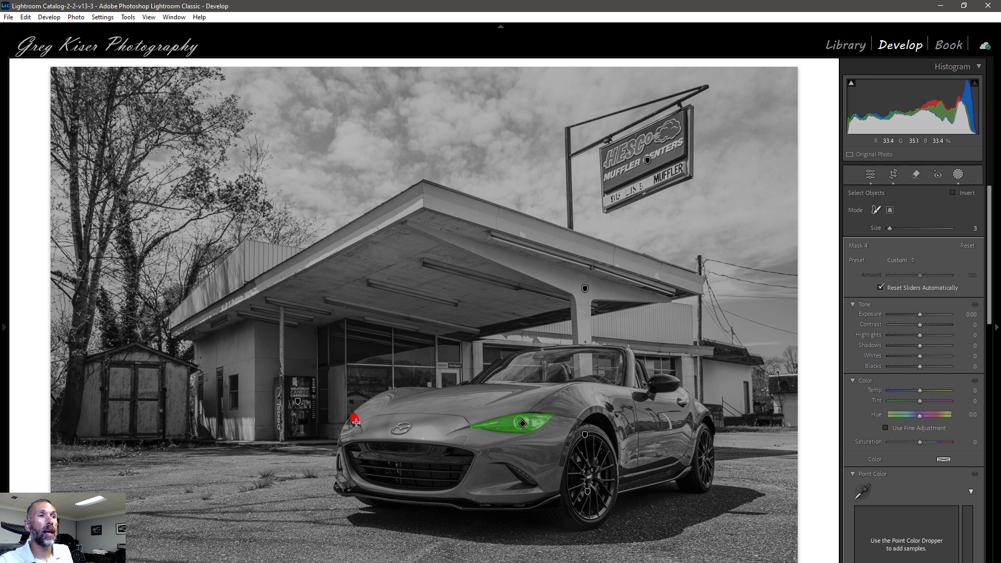
pyautogui.moveTo(351, 425); pyautogui.dragTo(352, 421)
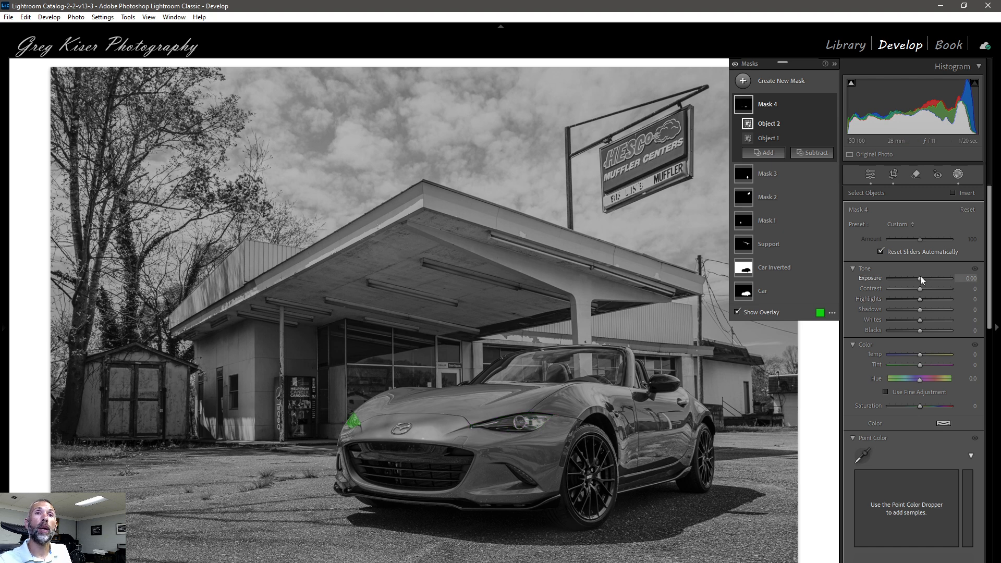
# Set the headlight mask's Exposure to 0.27, Blacks to -8 and Highlights to 15.
pyautogui.moveTo(921, 277); pyautogui.dragTo(923, 277)
pyautogui.moveTo(921, 330); pyautogui.dragTo(921, 330)
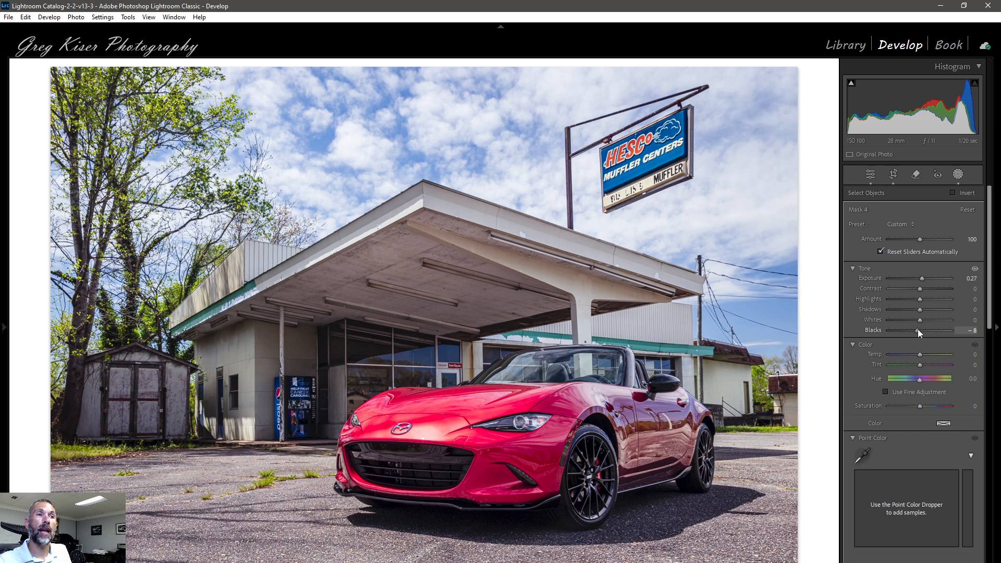
pyautogui.moveTo(918, 330); pyautogui.dragTo(918, 330)
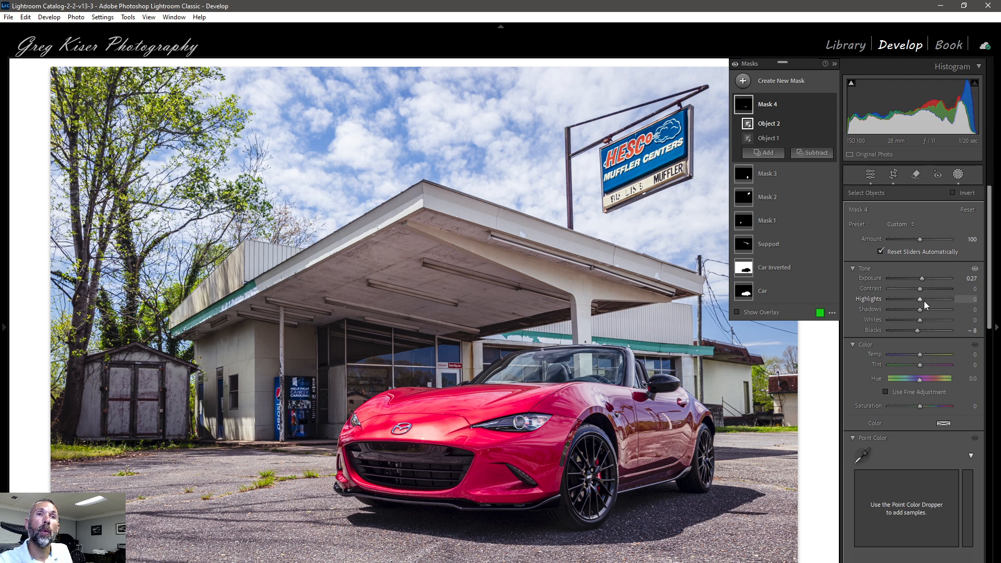
pyautogui.moveTo(921, 299); pyautogui.dragTo(921, 298)
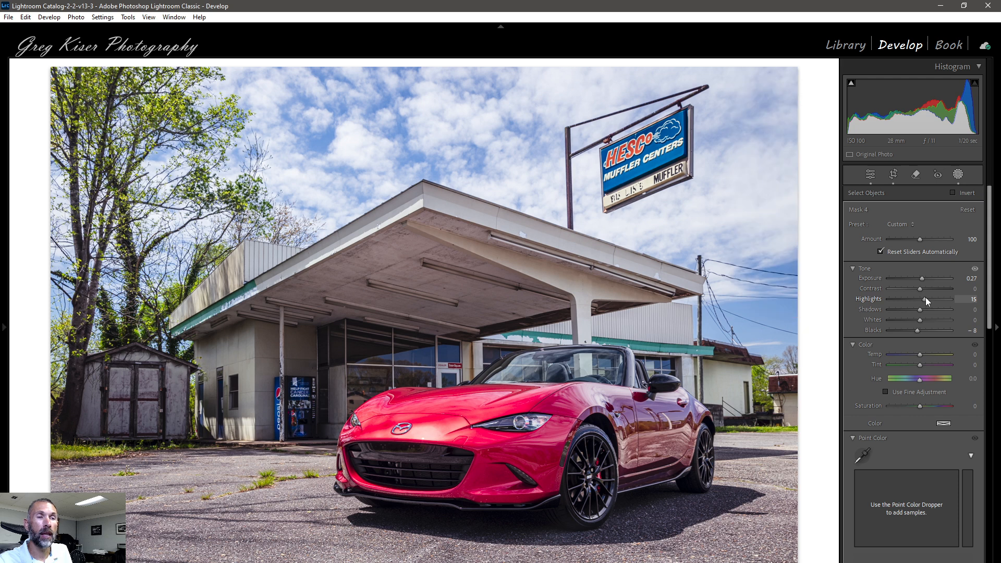
pyautogui.moveTo(925, 297); pyautogui.dragTo(925, 299)
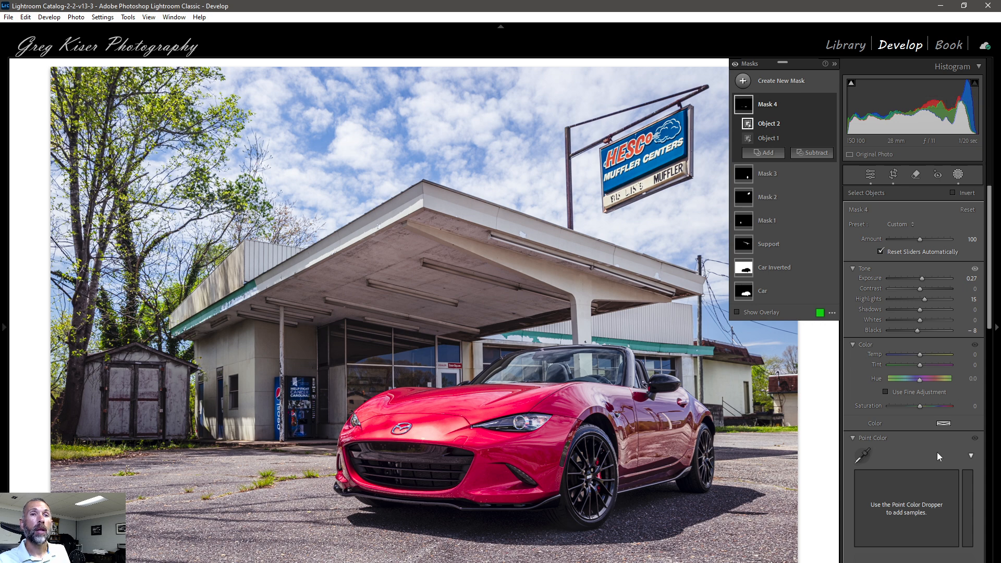
# Set the headlight mask's Clarity to 24 and inspect the headlight up close.
pyautogui.scroll(-3, 934, 462)
pyautogui.scroll(-6, 934, 462)
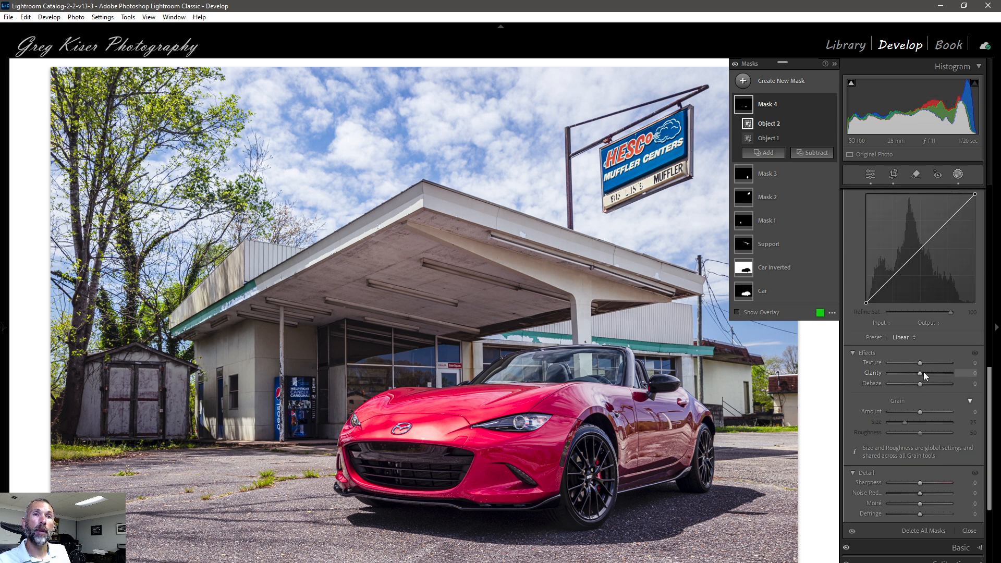
pyautogui.moveTo(919, 374); pyautogui.dragTo(922, 374)
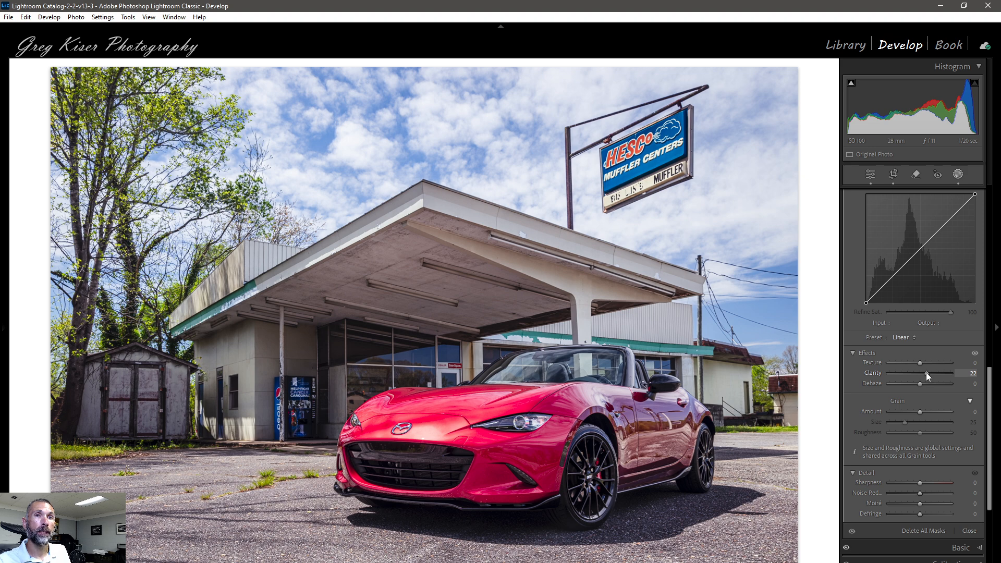
pyautogui.moveTo(928, 372); pyautogui.dragTo(929, 373)
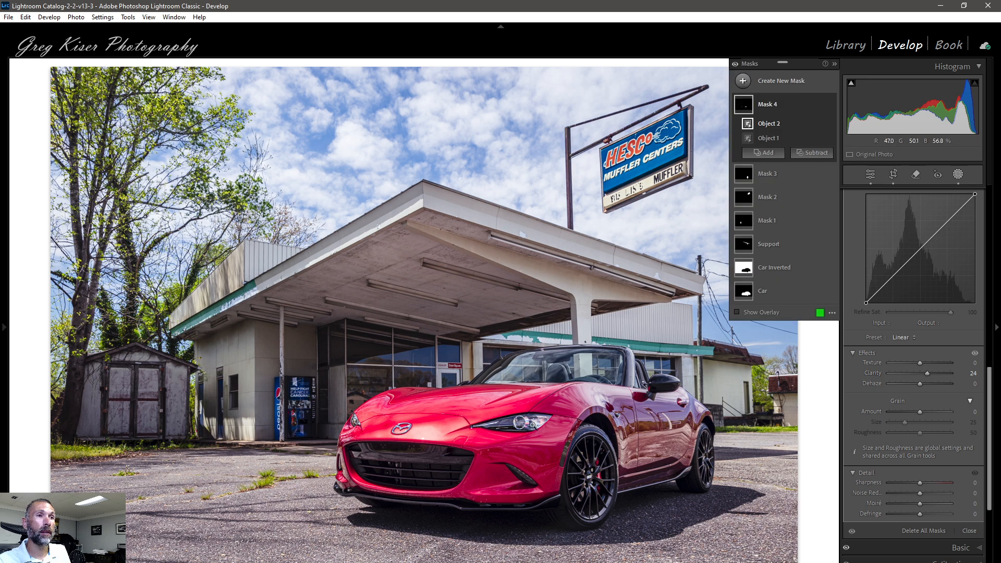
pyautogui.click(532, 425)
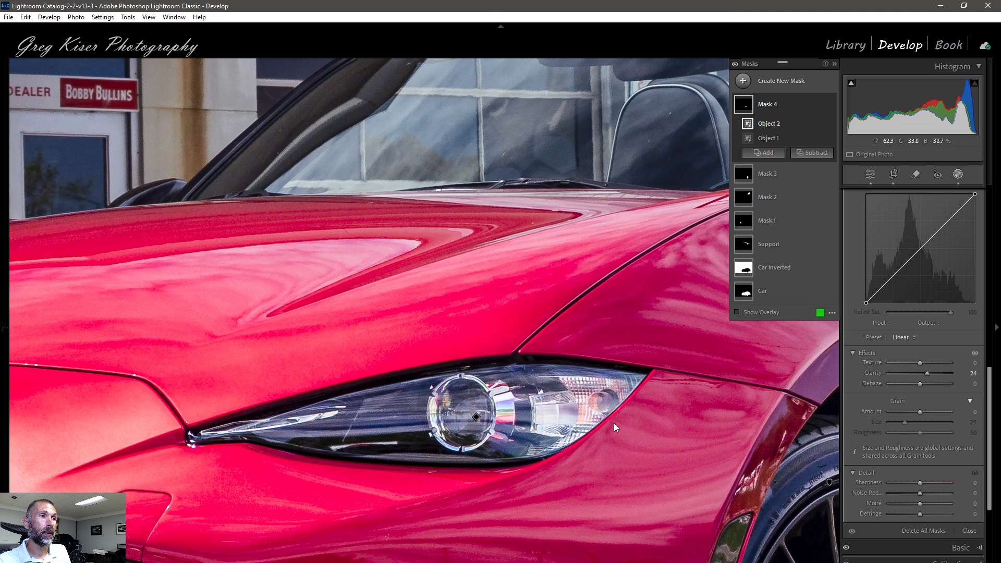
pyautogui.click(576, 427)
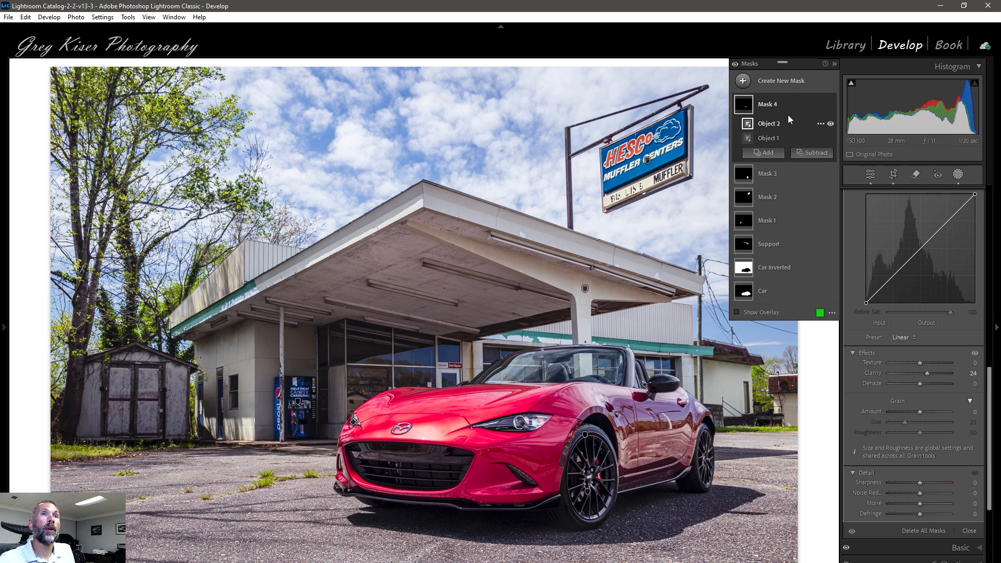
# Create a new object mask of the car's front grille using the rectangle selection mode.
pyautogui.click(792, 82)
pyautogui.click(794, 164)
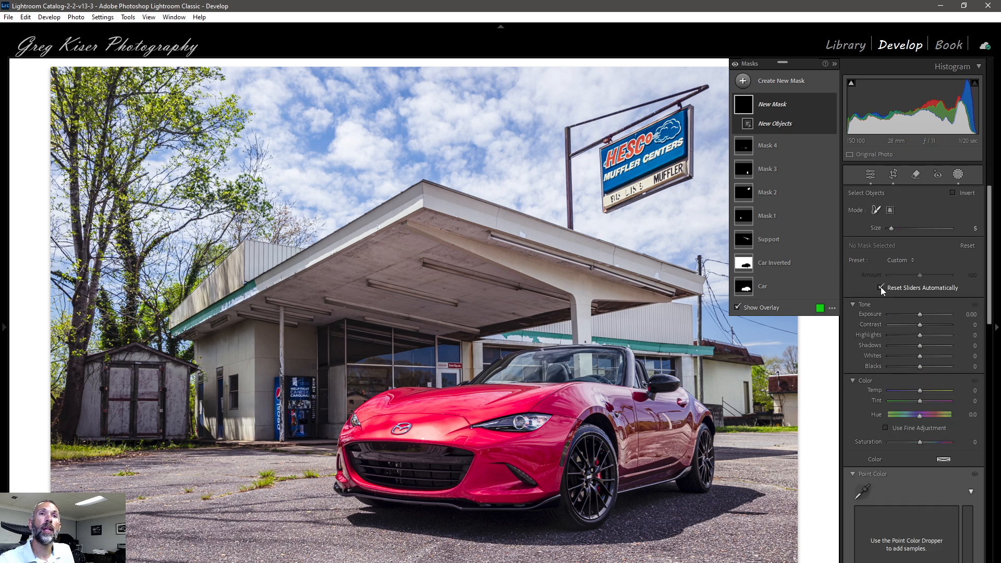
pyautogui.click(891, 212)
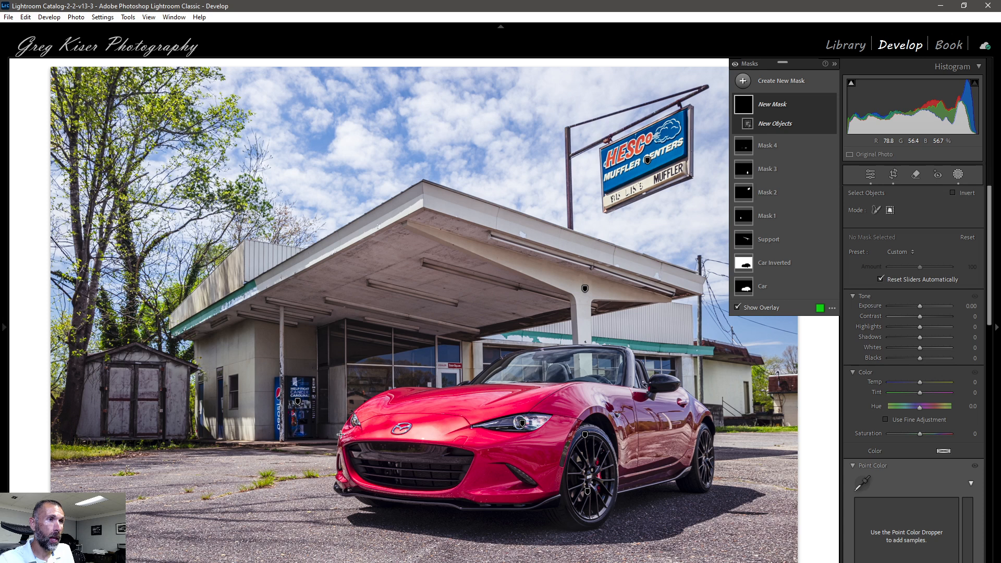
pyautogui.moveTo(342, 435); pyautogui.dragTo(483, 499)
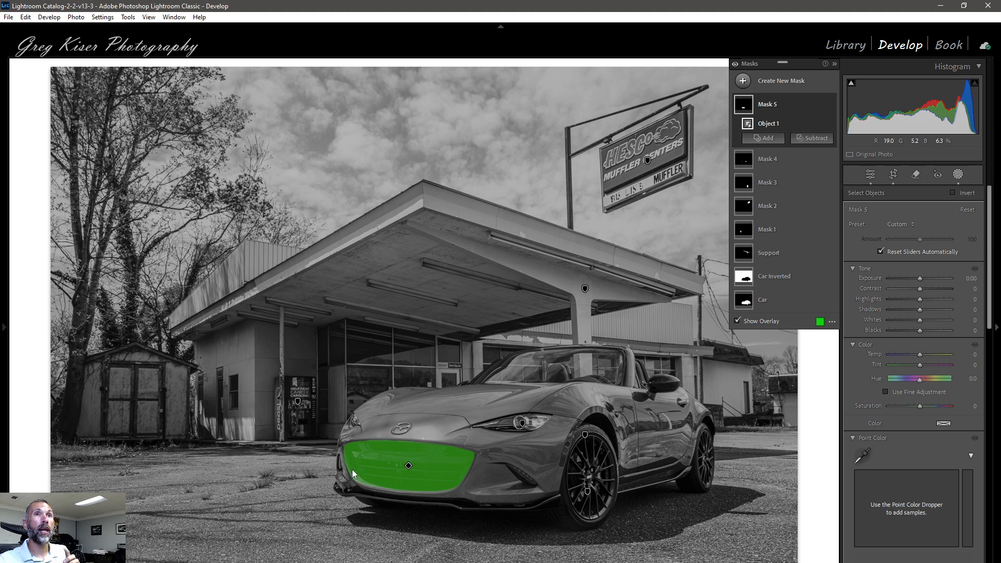
# Subtract a color range from the grille mask by sampling the red at the grille's edge, with Refine at 73, and try sampling further grille areas.
pyautogui.click(814, 140)
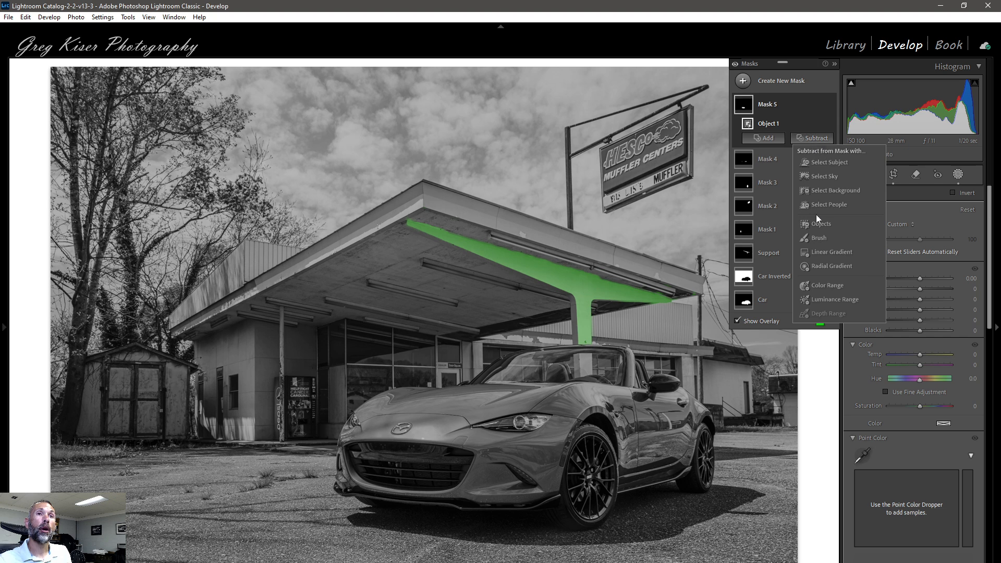
pyautogui.click(822, 285)
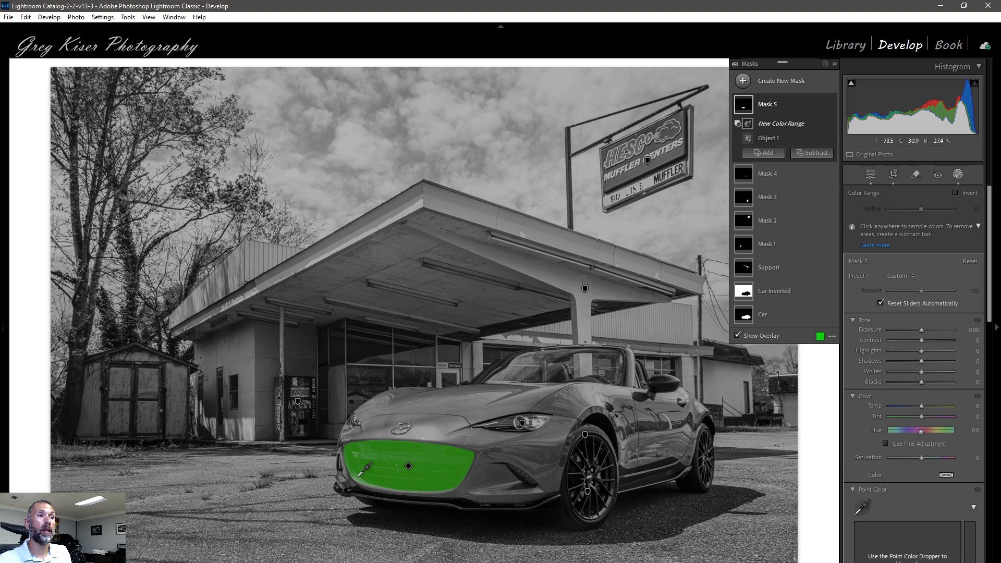
pyautogui.click(357, 477)
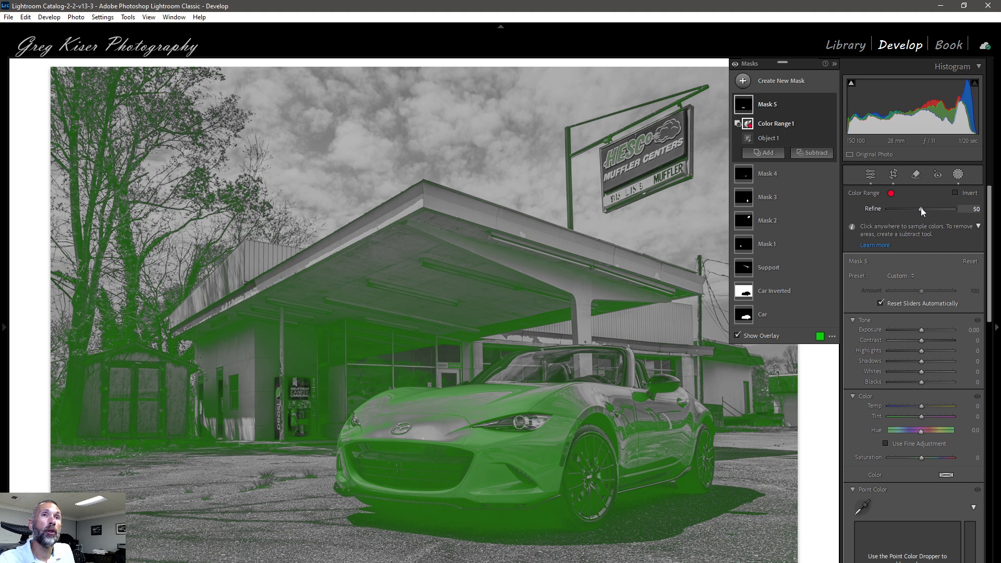
pyautogui.moveTo(921, 208); pyautogui.dragTo(919, 208)
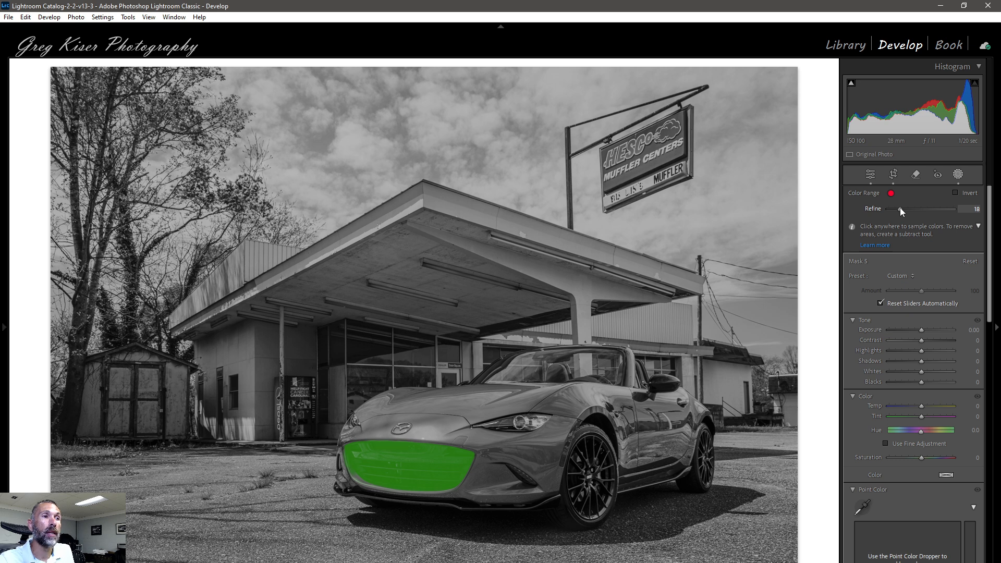
pyautogui.moveTo(929, 208); pyautogui.dragTo(934, 208)
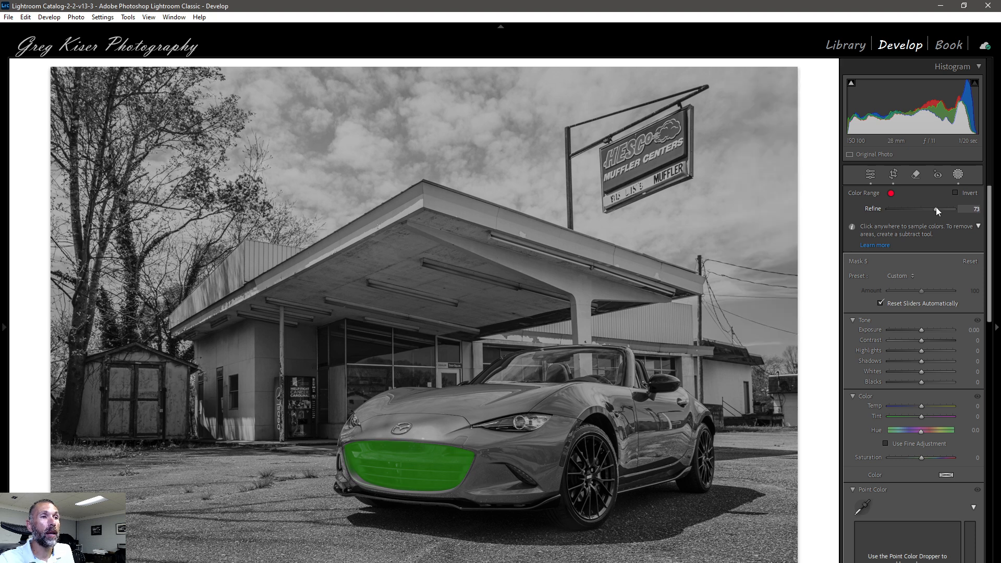
pyautogui.moveTo(936, 208); pyautogui.dragTo(936, 209)
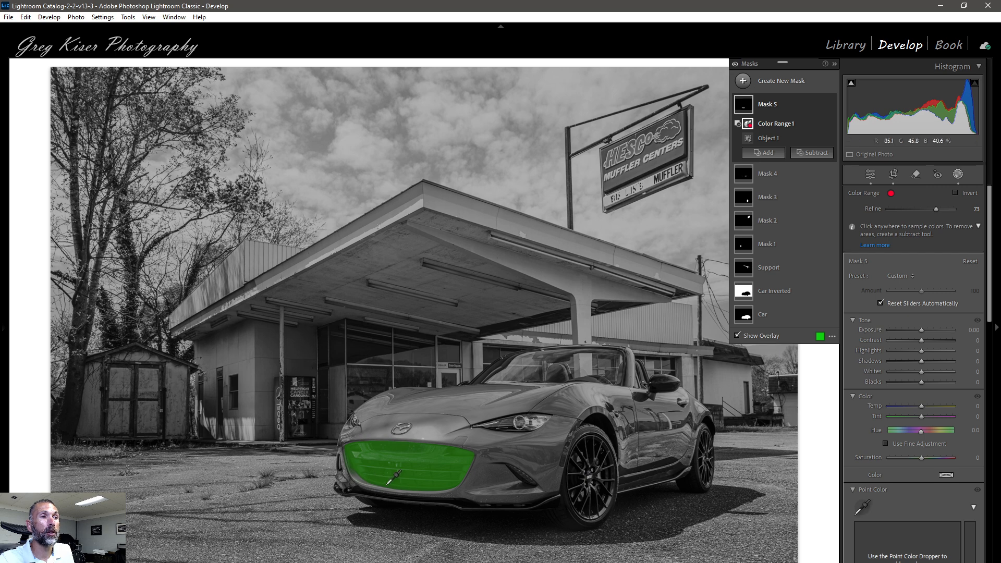
pyautogui.keyDown('shift'); pyautogui.click(443, 472); pyautogui.keyUp('shift')
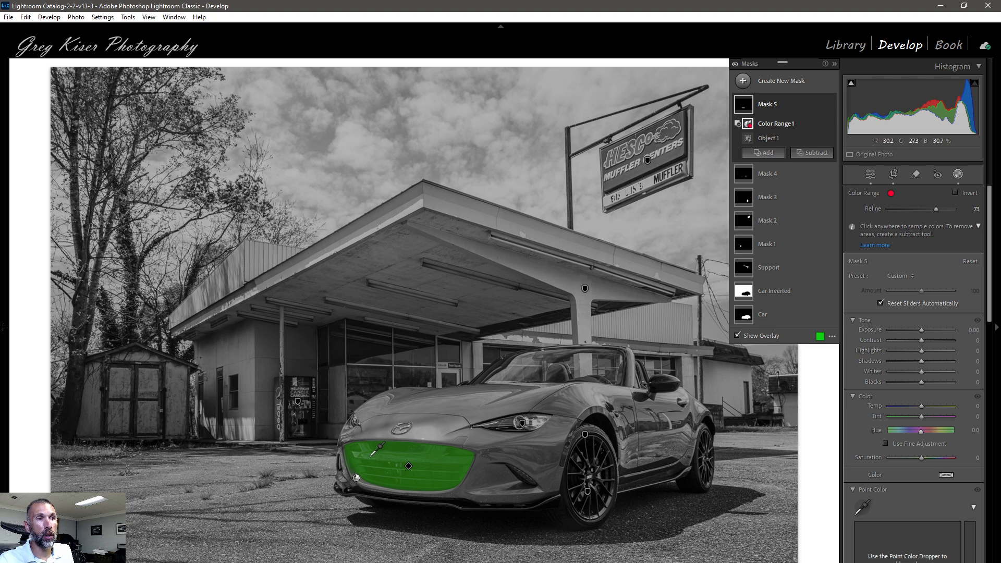
pyautogui.keyDown('shift'); pyautogui.click(453, 481); pyautogui.keyUp('shift')
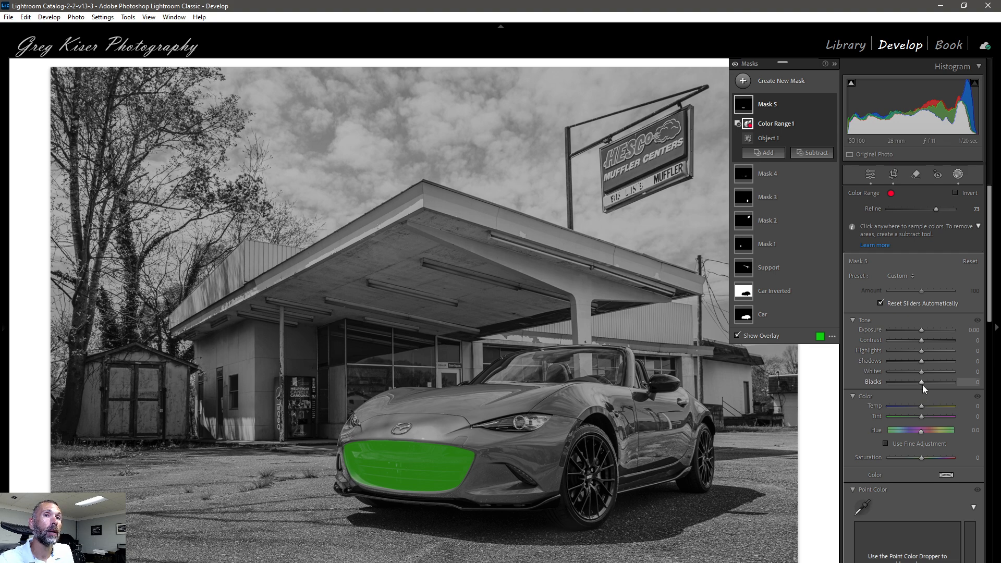
# Set the grille mask's Shadows to 20 and Blacks to -6, checking shadow clipping.
pyautogui.moveTo(921, 361); pyautogui.dragTo(924, 361)
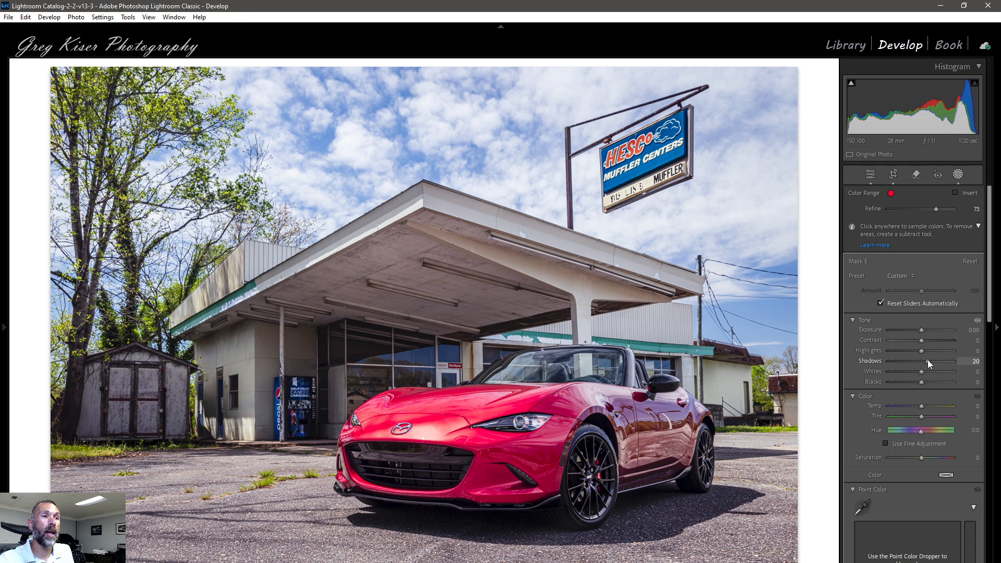
pyautogui.moveTo(928, 360); pyautogui.dragTo(927, 360)
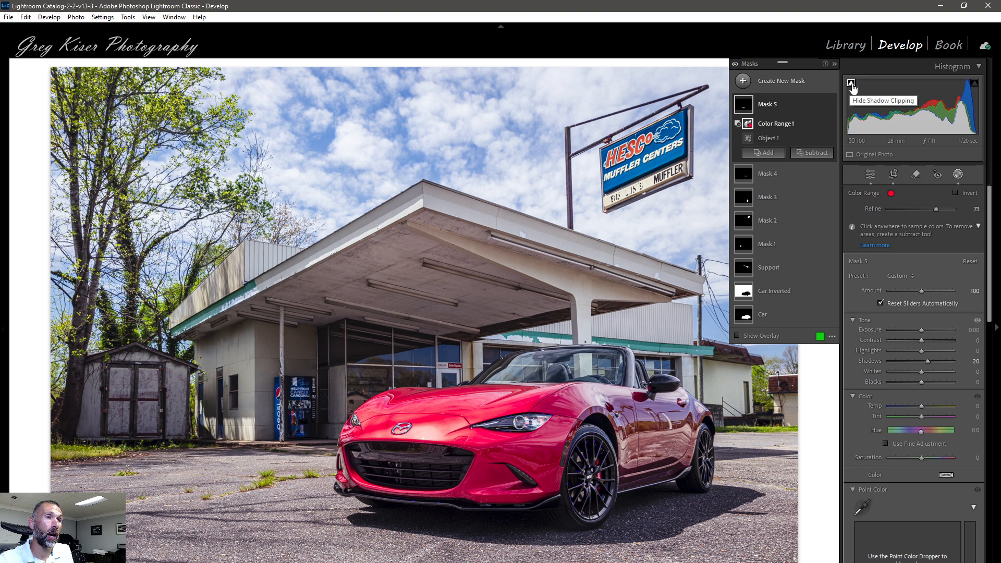
pyautogui.click(922, 383)
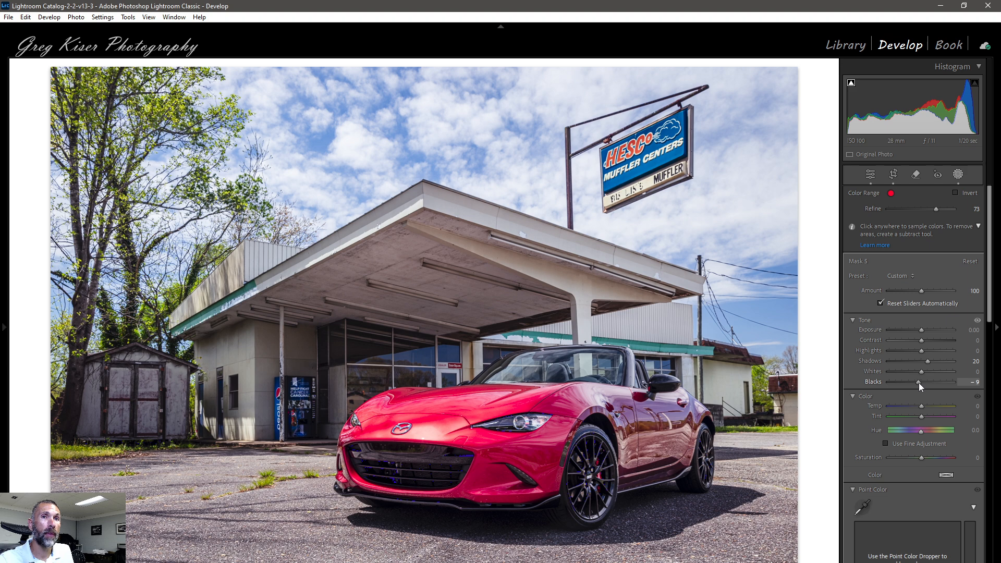
pyautogui.scroll(3, 920, 384)
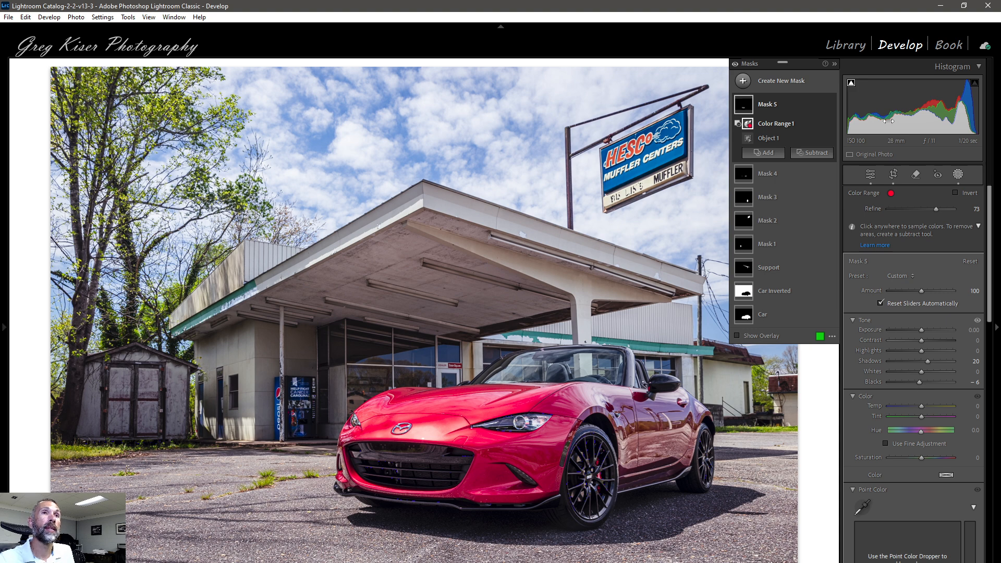
# Toggle the grille mask's visibility off and on to compare the grille before and after the adjustments.
pyautogui.moveTo(833, 108)
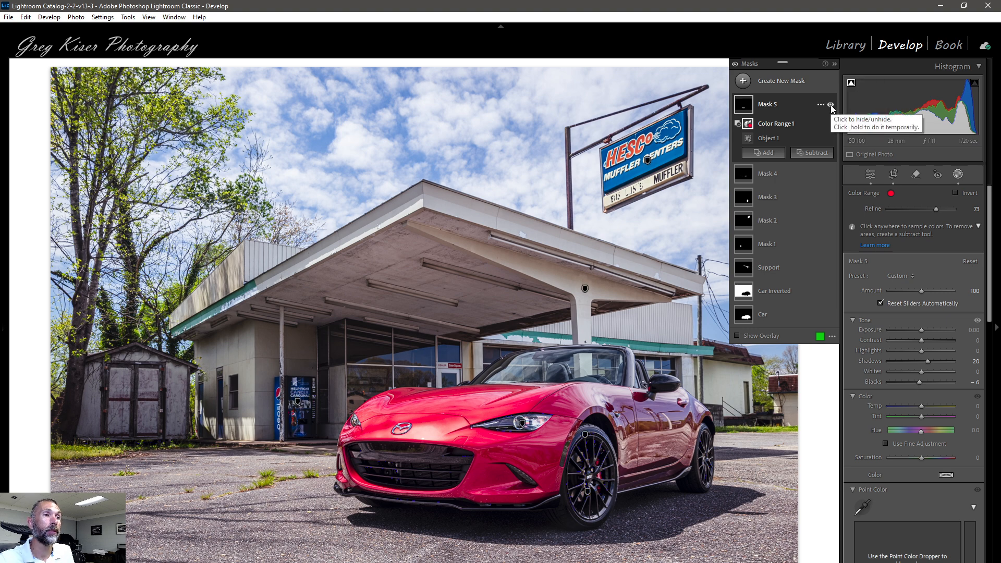
pyautogui.click(831, 105)
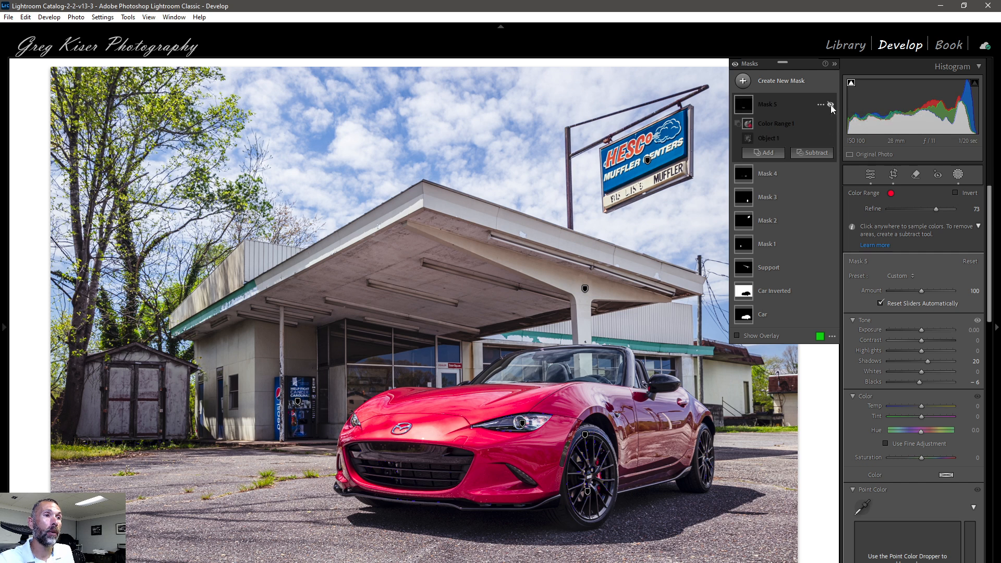
pyautogui.click(831, 104)
pyautogui.click(831, 105)
pyautogui.click(831, 105)
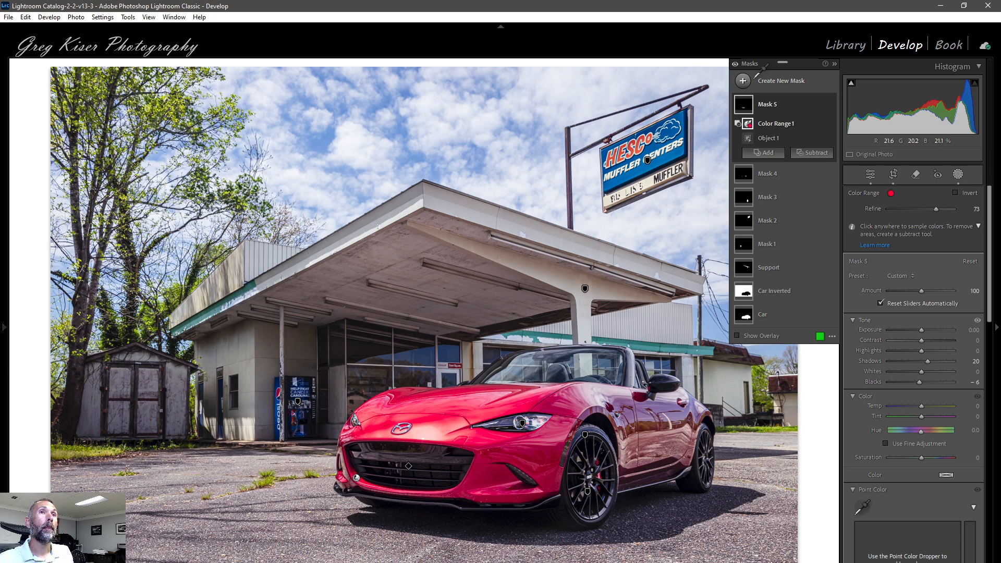
# Create a new object mask of the wooden shed beside the building using a rectangle selection.
pyautogui.click(785, 85)
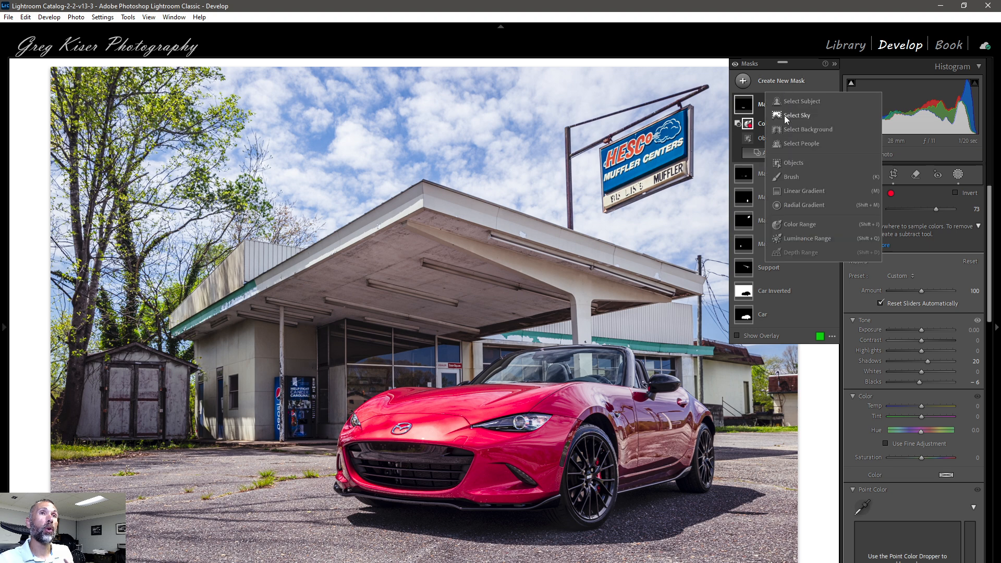
pyautogui.click(796, 163)
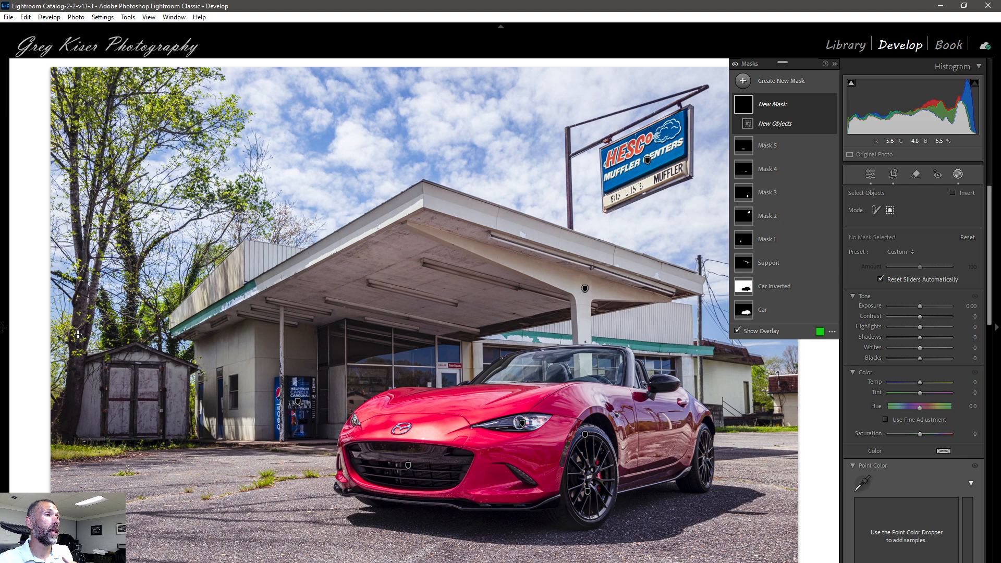
pyautogui.moveTo(78, 334); pyautogui.dragTo(202, 456)
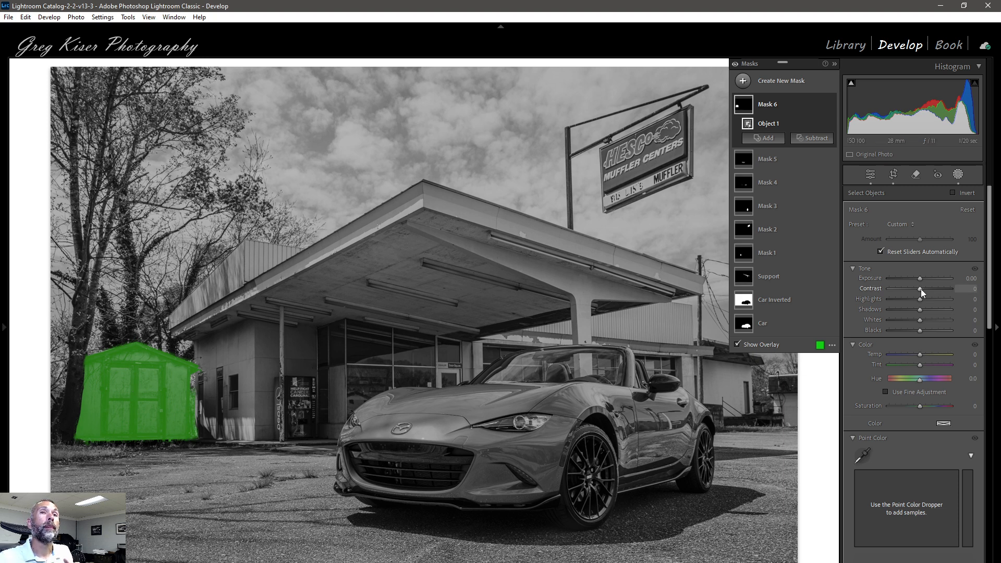
# Reshape the shed mask's tone curve by on-image adjustment, lowering midtones and lifting the darkest tones, and compare with the mask hidden.
pyautogui.scroll(-8, 920, 330)
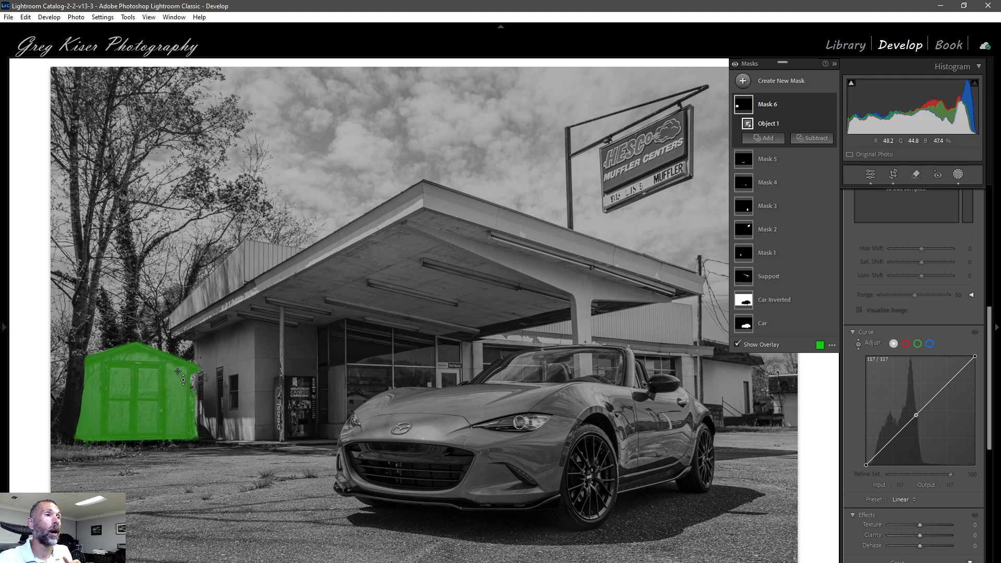
pyautogui.moveTo(178, 373); pyautogui.dragTo(164, 391)
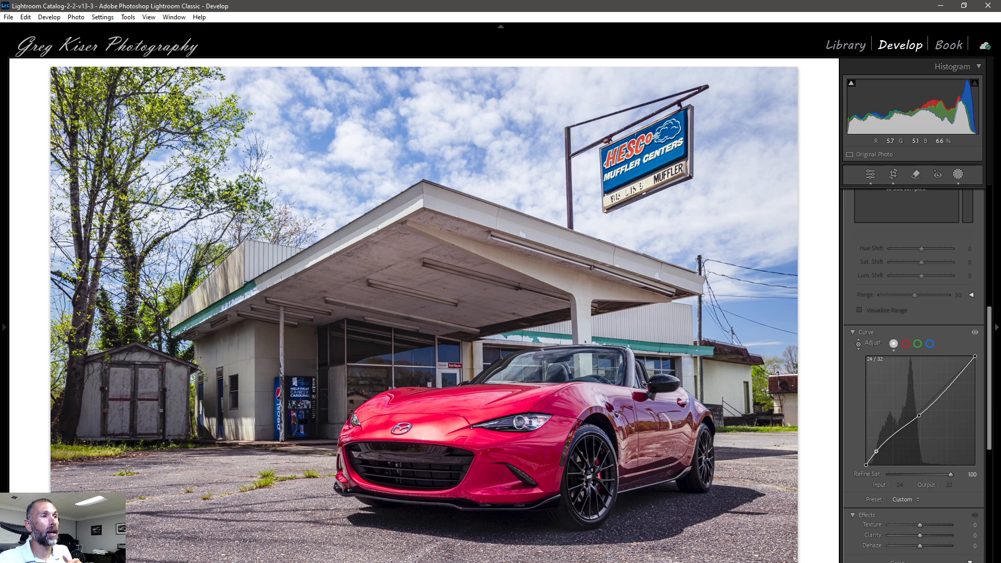
pyautogui.moveTo(164, 391); pyautogui.dragTo(165, 397)
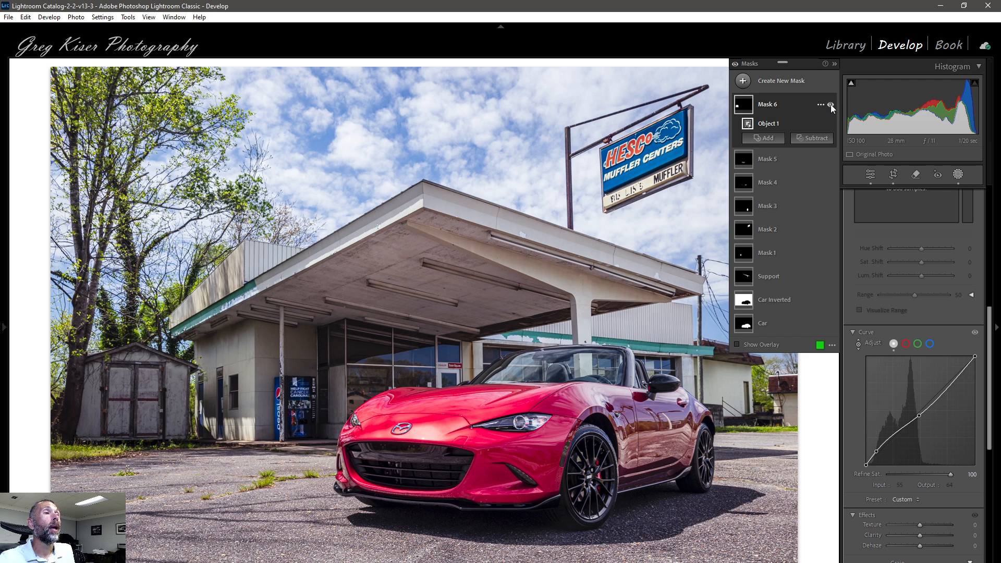
pyautogui.click(831, 104)
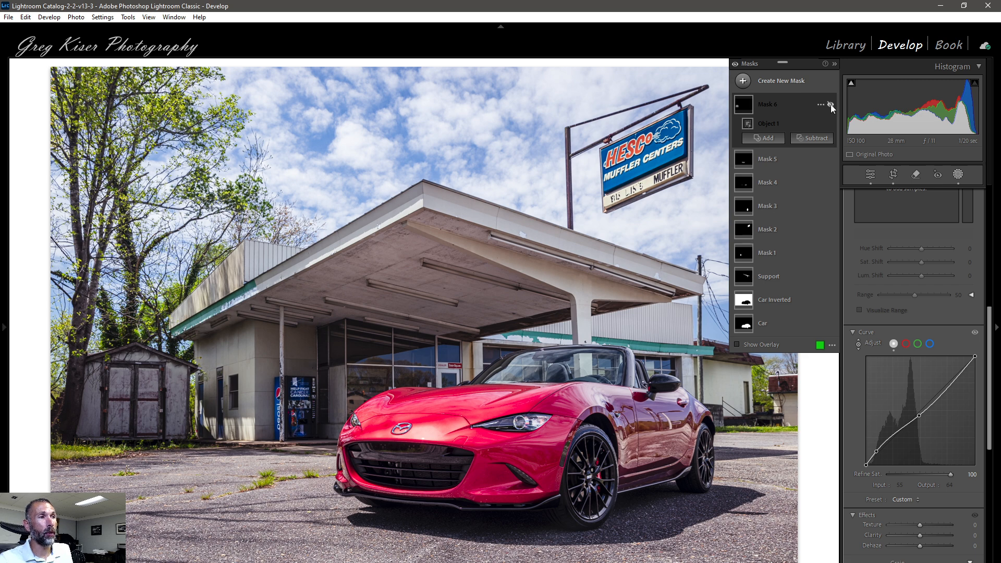
pyautogui.click(831, 104)
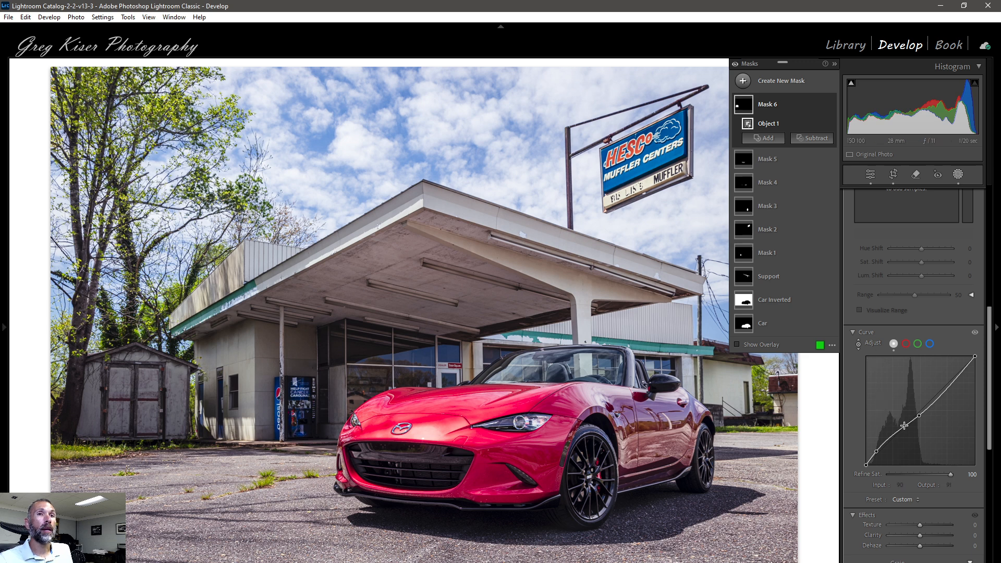
# Set the shed mask's Shadows to -8 and leave masking for the global edit adjustments.
pyautogui.scroll(6, 917, 371)
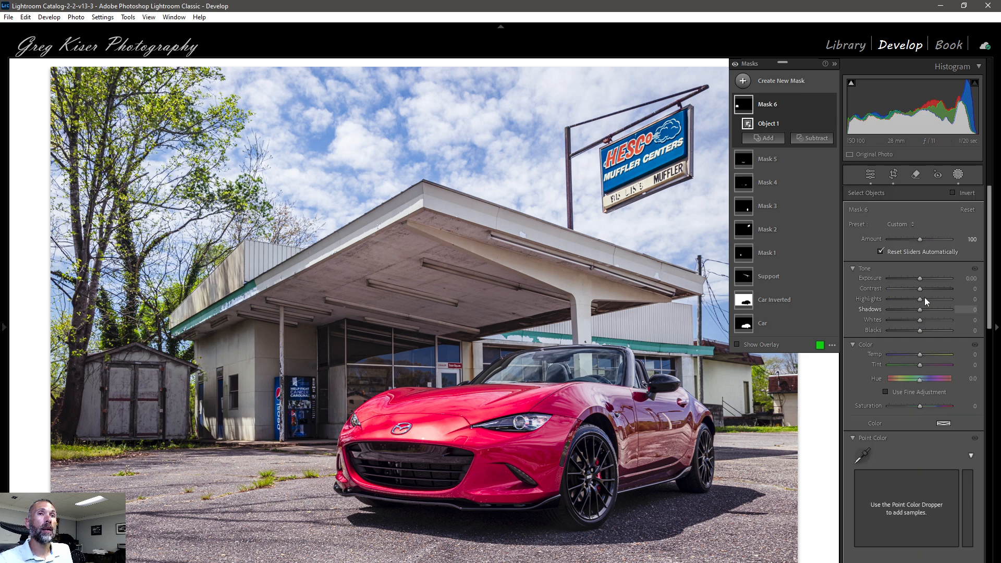
pyautogui.moveTo(921, 309); pyautogui.dragTo(918, 312)
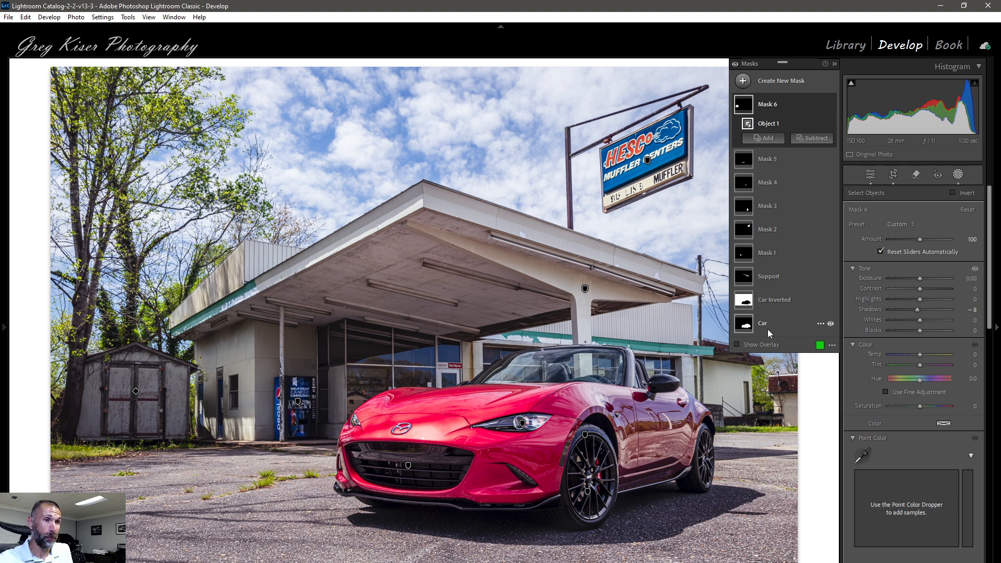
pyautogui.click(871, 176)
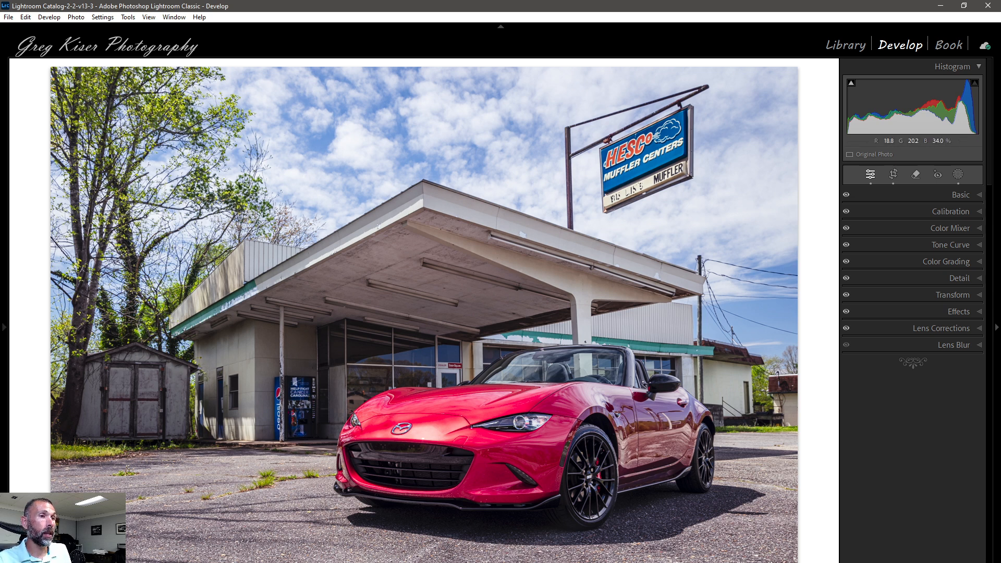
pyautogui.hotkey('alt', 'Tab')
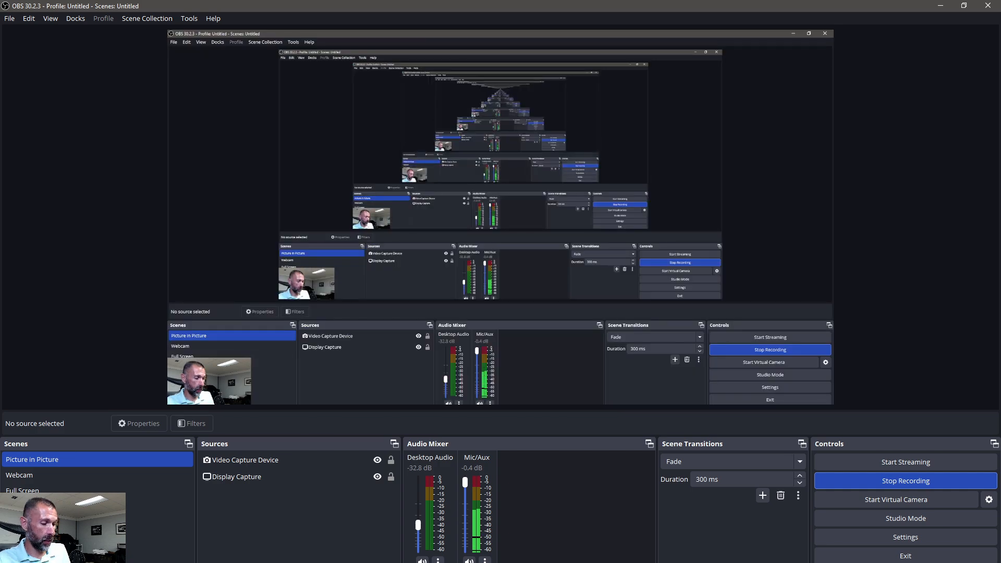